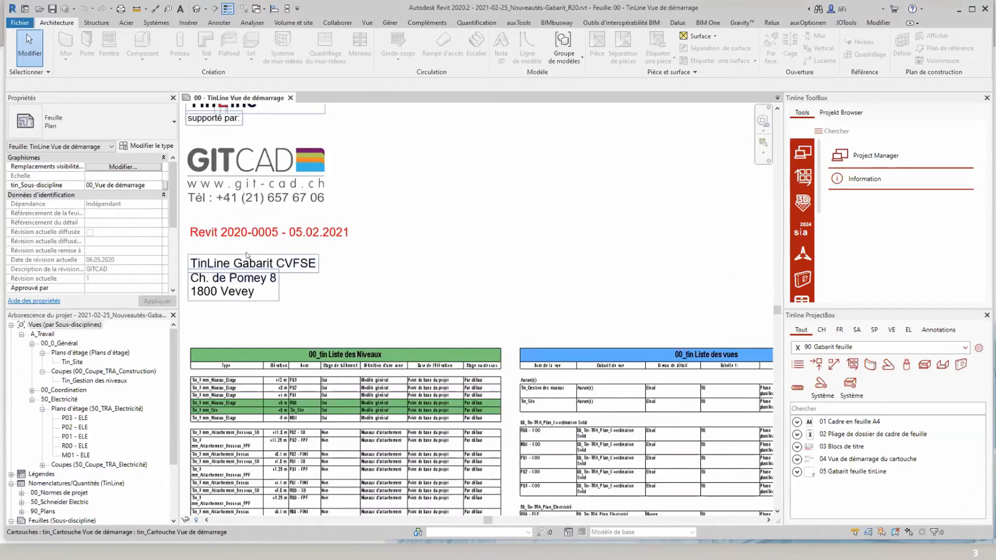
{"action": "scroll", "coordinate": [508, 231], "scroll_direction": "down", "scroll_amount": 1}
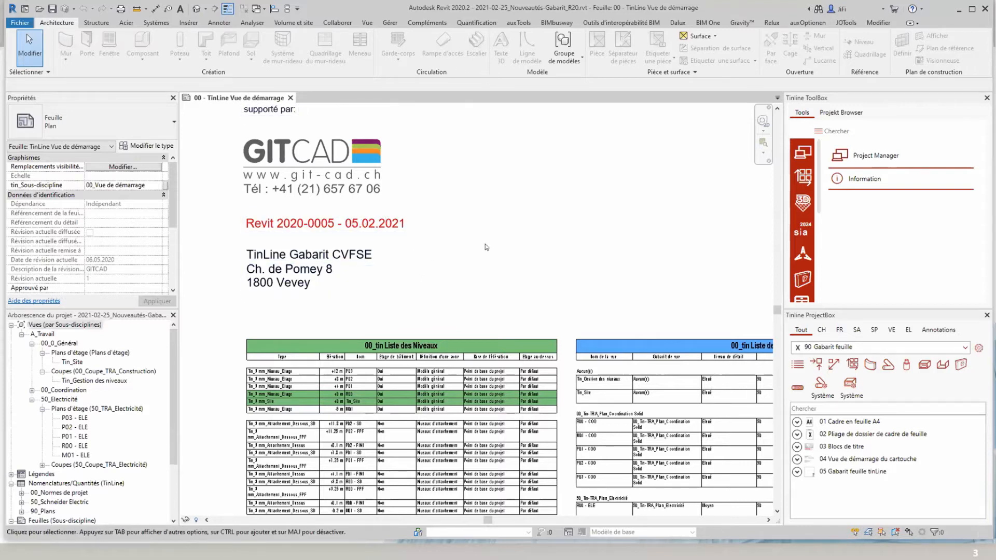
{"action": "scroll", "coordinate": [492, 248], "scroll_direction": "down", "scroll_amount": 5}
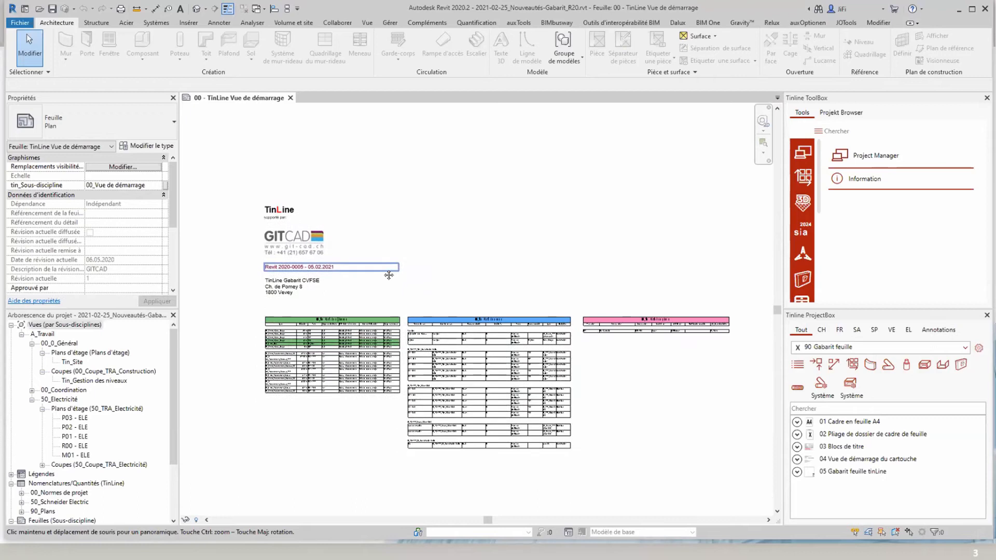
{"action": "scroll", "coordinate": [374, 249], "scroll_direction": "up", "scroll_amount": 2}
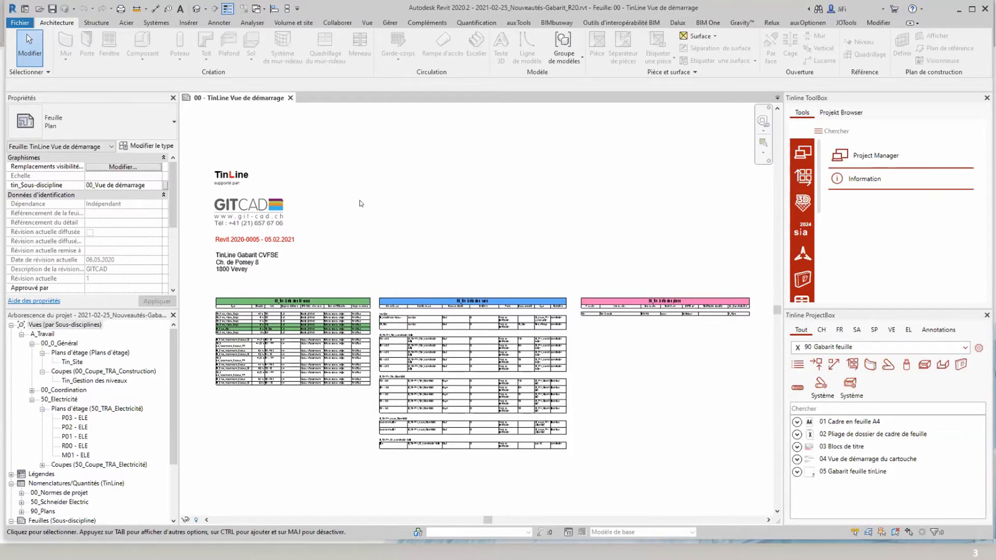
Open the view template manager and filter the templates by the Electrique discipline
{"action": "left_click", "coordinate": [368, 22]}
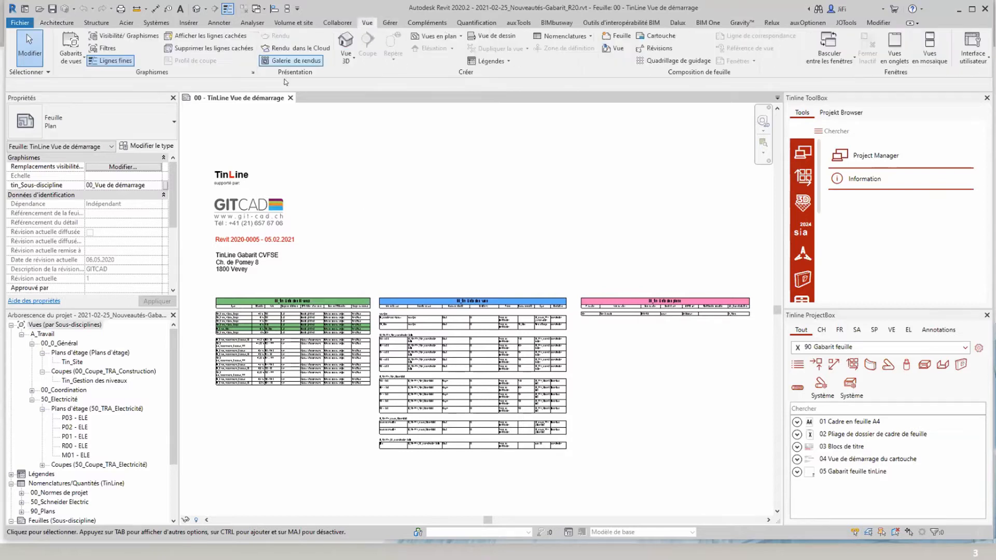
{"action": "left_click", "coordinate": [75, 64]}
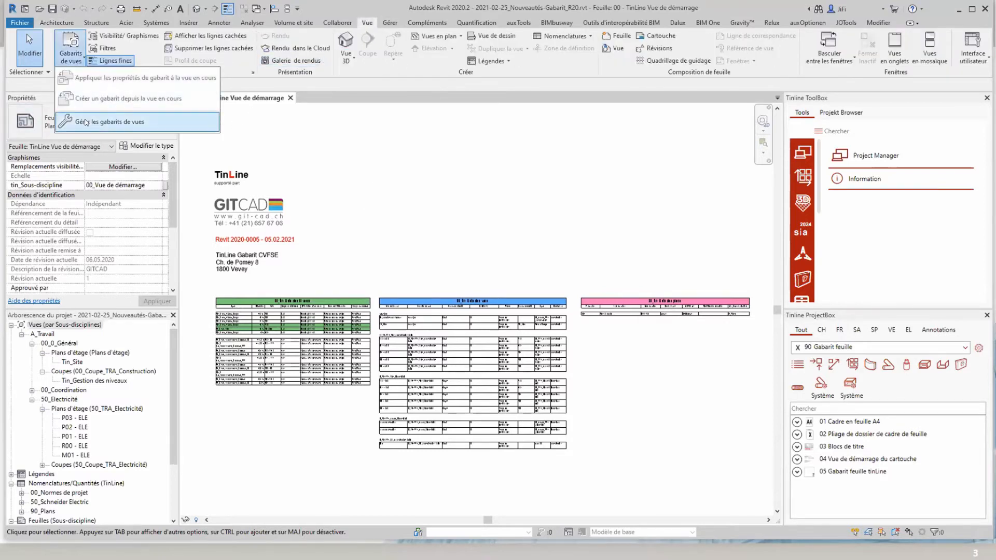
{"action": "left_click", "coordinate": [119, 121]}
{"action": "left_click", "coordinate": [429, 142]}
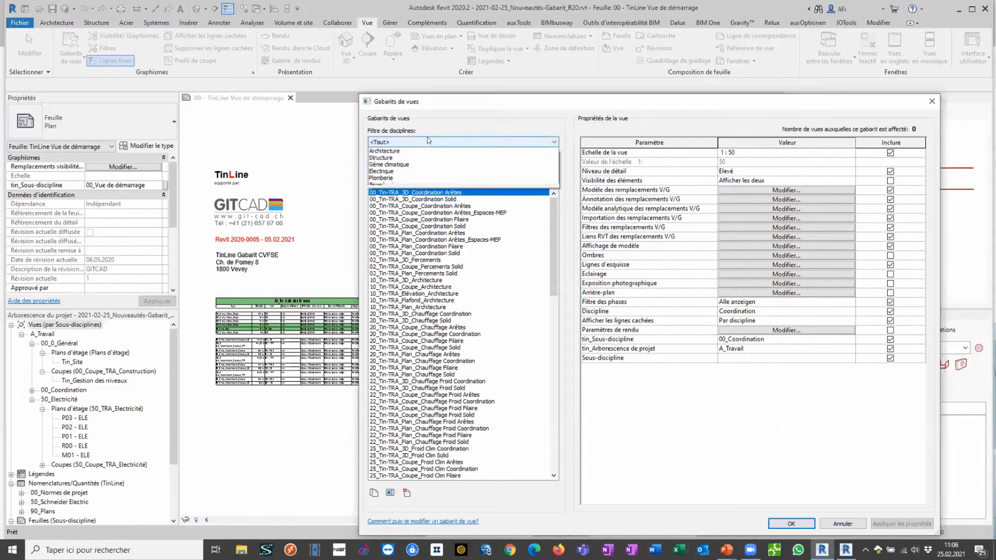
{"action": "left_click", "coordinate": [421, 178]}
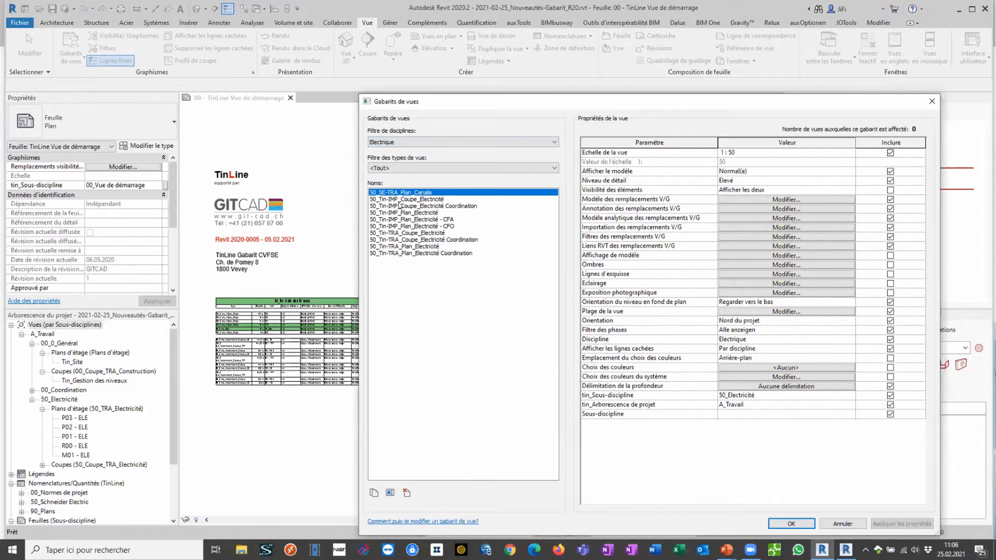
Examine the filter overrides of the 50_Tin-IMP_Plan_Electricité template, especially the two tin_SYS_XX_Coupes section filters, and close them without changes
{"action": "left_click", "coordinate": [430, 213]}
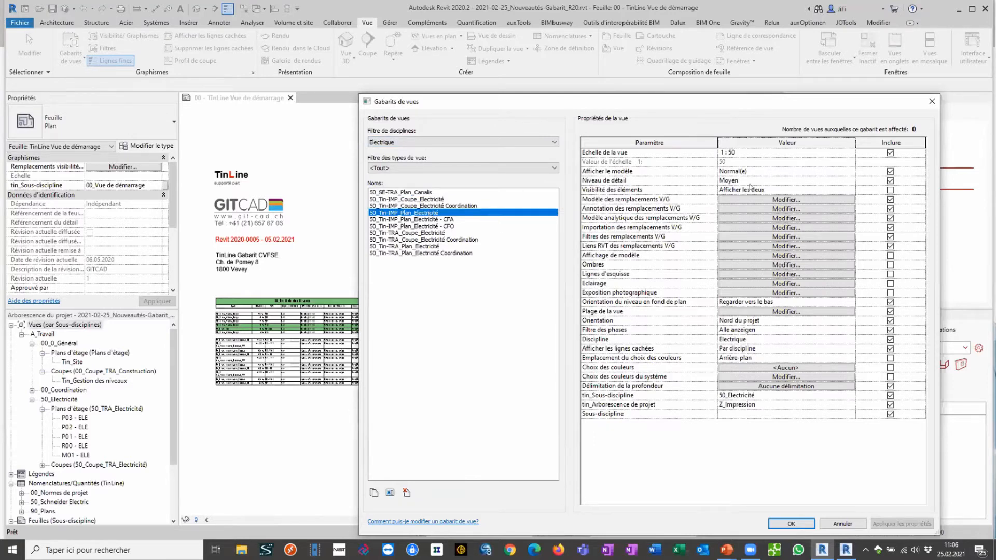
{"action": "left_click", "coordinate": [726, 237]}
{"action": "left_click_drag", "start_coordinate": [725, 230], "coordinate": [528, 178]}
{"action": "left_click", "coordinate": [466, 243]}
{"action": "left_click", "coordinate": [461, 252]}
{"action": "left_click", "coordinate": [466, 243]}
{"action": "left_click", "coordinate": [467, 252]}
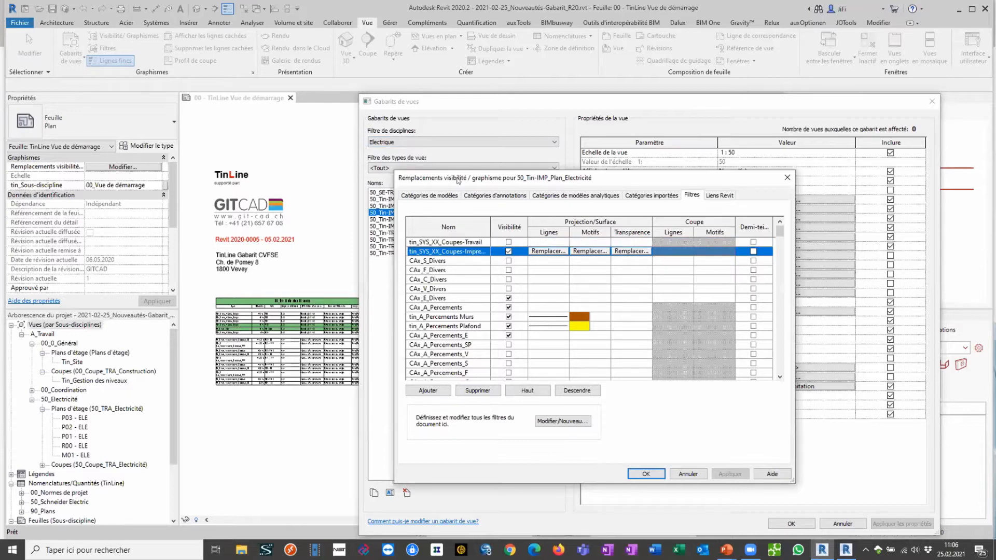
{"action": "left_click_drag", "start_coordinate": [458, 186], "coordinate": [416, 235]}
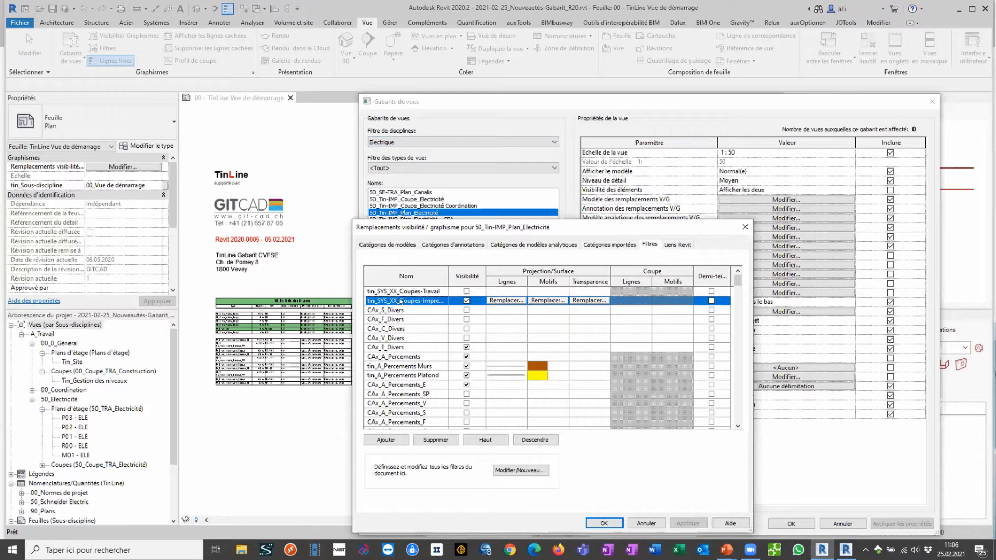
{"action": "left_click", "coordinate": [646, 523]}
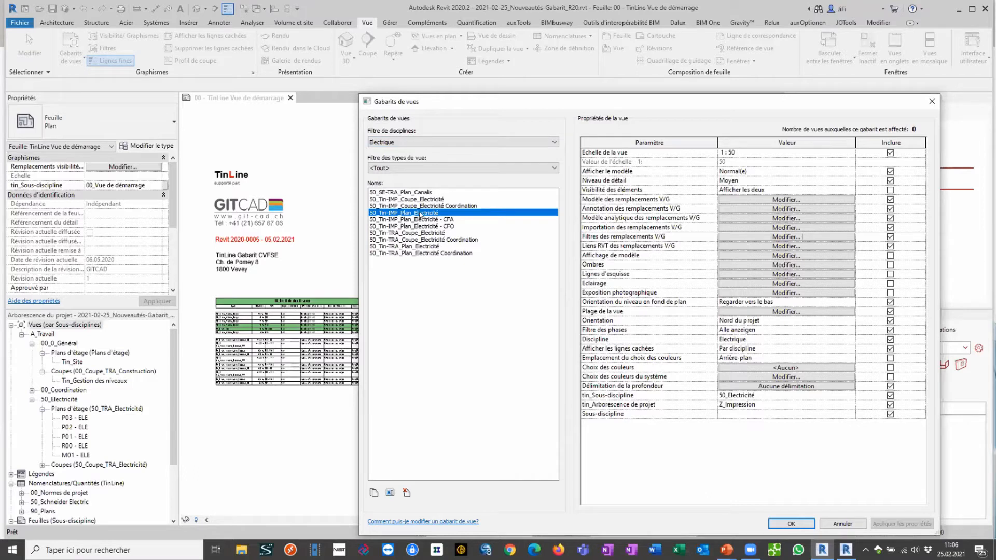
Check the section filters' visibility in the 50_Tin-TRA_Plan_Electricité template, and cancel out of the view template manager
{"action": "left_click", "coordinate": [419, 247]}
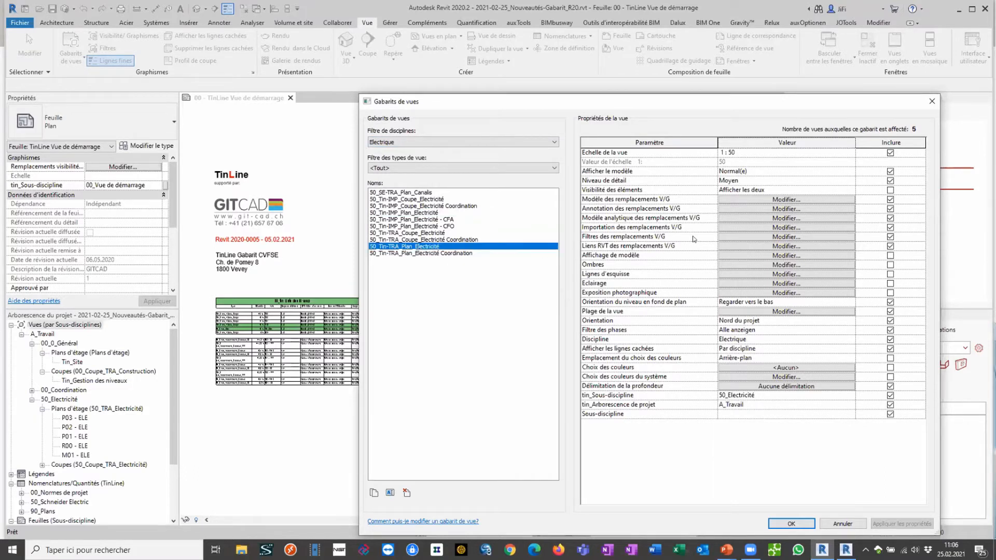
{"action": "left_click", "coordinate": [721, 237]}
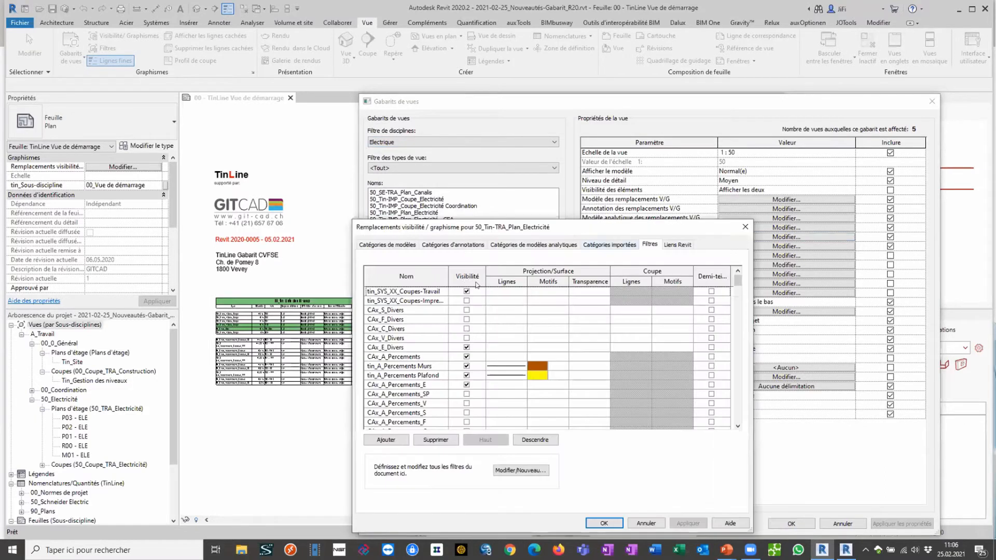
{"action": "left_click", "coordinate": [646, 523]}
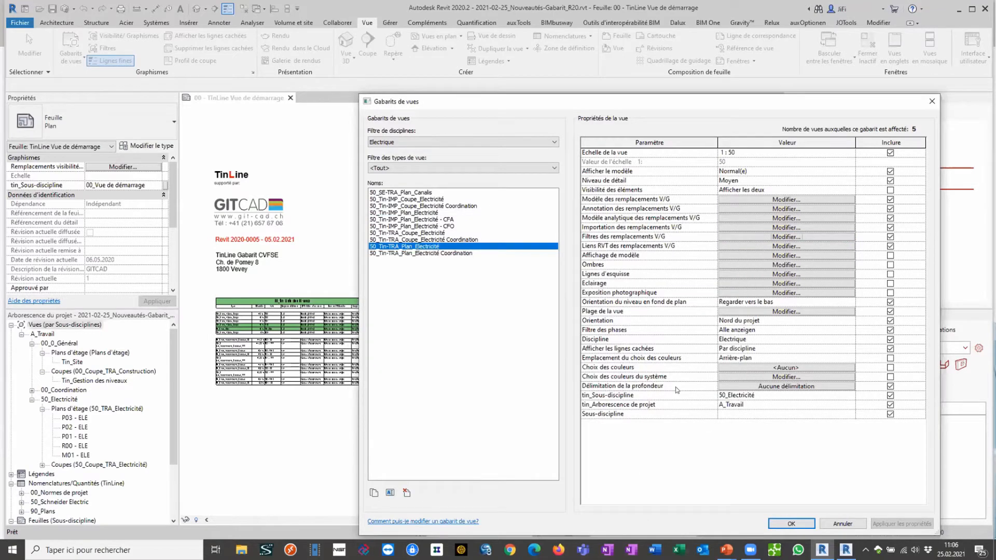
{"action": "left_click", "coordinate": [841, 523]}
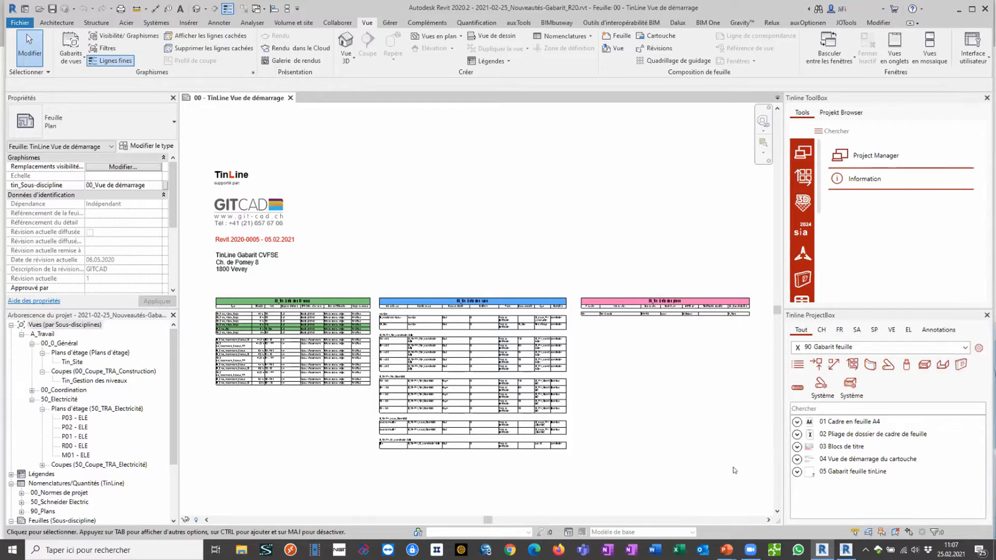
Review the view types offered for creating new views in the TinLine Project Manager, and quit it
{"action": "left_click", "coordinate": [852, 181]}
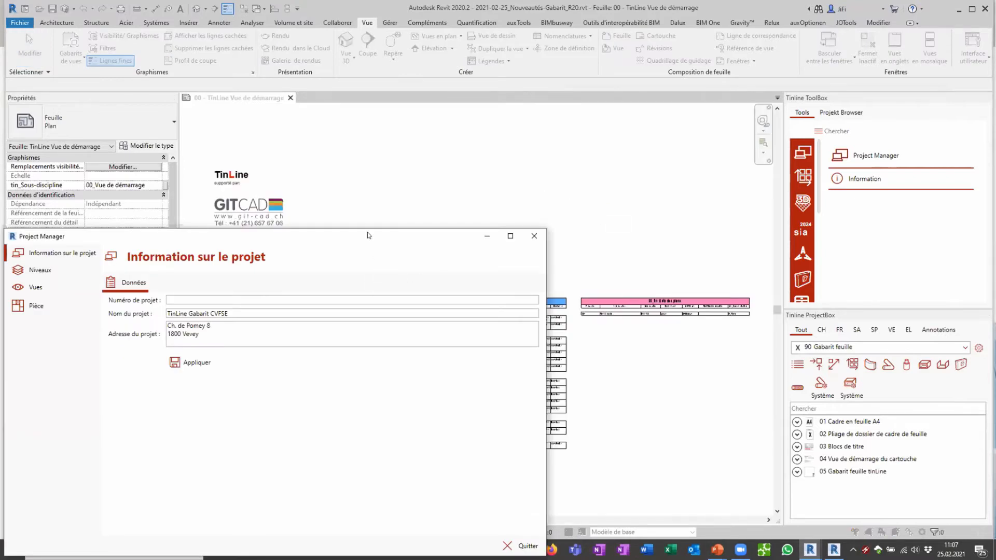
{"action": "left_click_drag", "start_coordinate": [366, 237], "coordinate": [523, 116]}
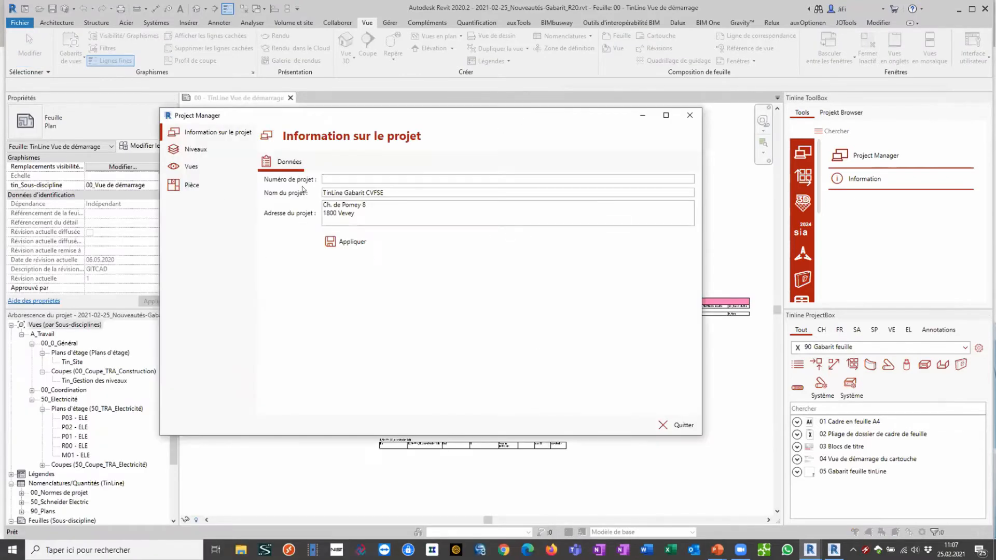
{"action": "left_click", "coordinate": [204, 177]}
{"action": "left_click", "coordinate": [195, 166]}
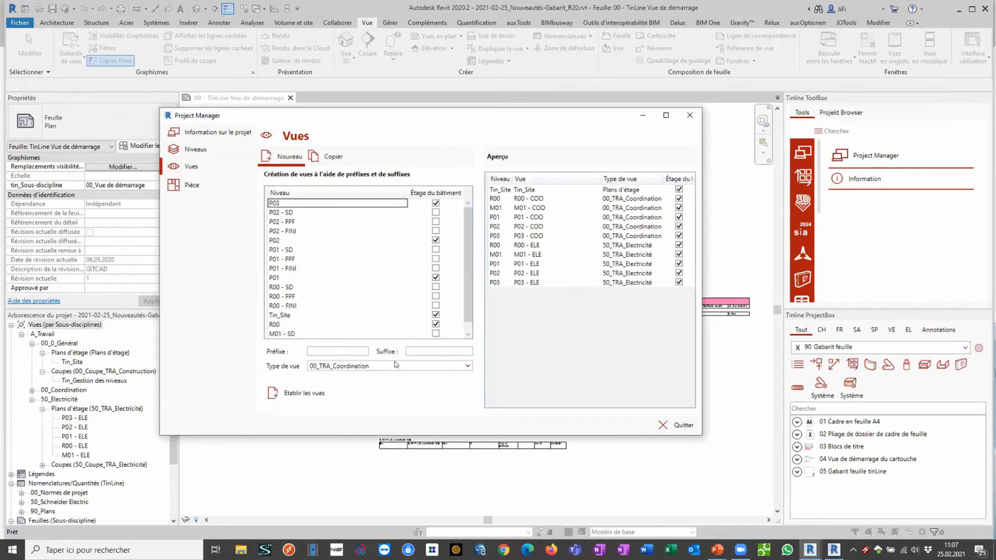
{"action": "left_click", "coordinate": [397, 366]}
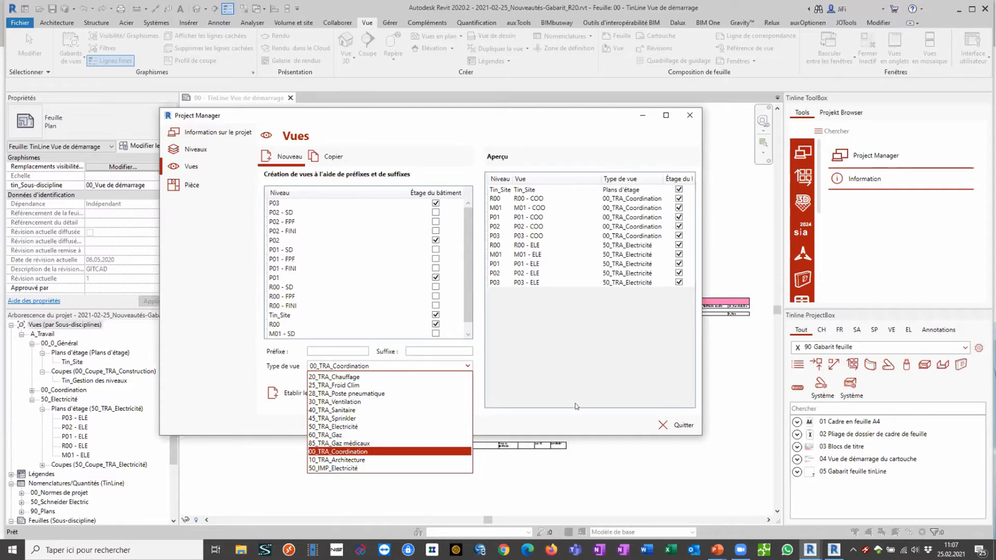
{"action": "left_click", "coordinate": [574, 424]}
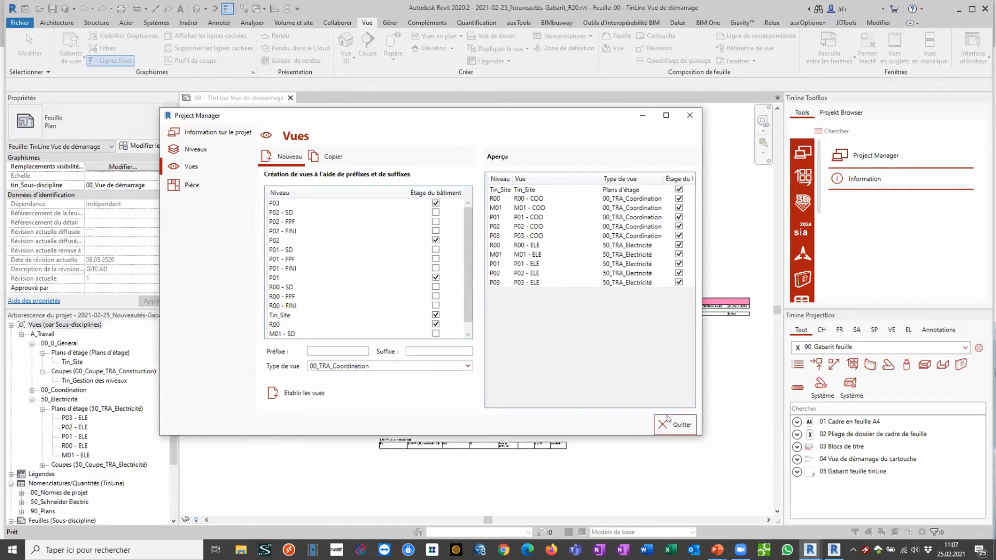
{"action": "left_click", "coordinate": [678, 428]}
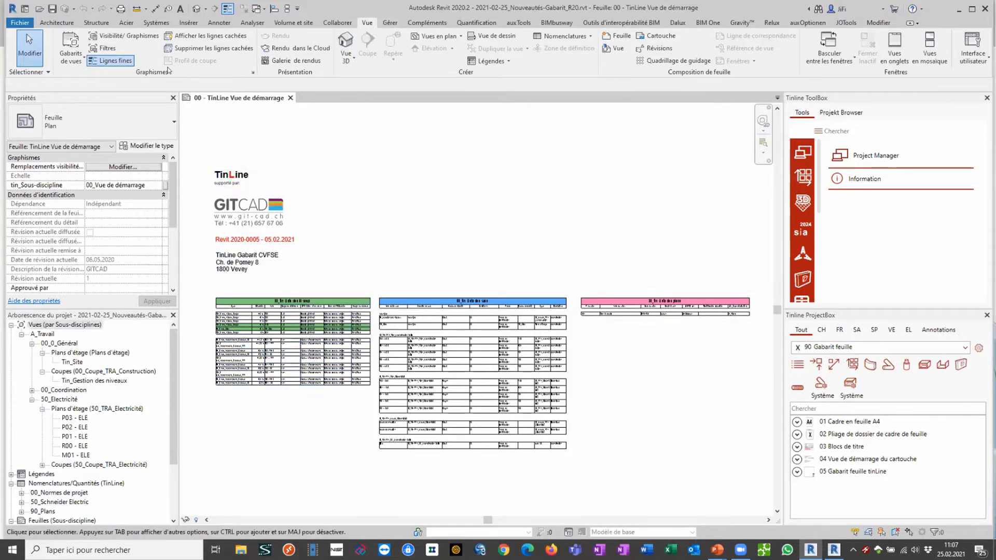
Review the view types available for a new floor plan, and cancel without creating a view
{"action": "left_click", "coordinate": [68, 61]}
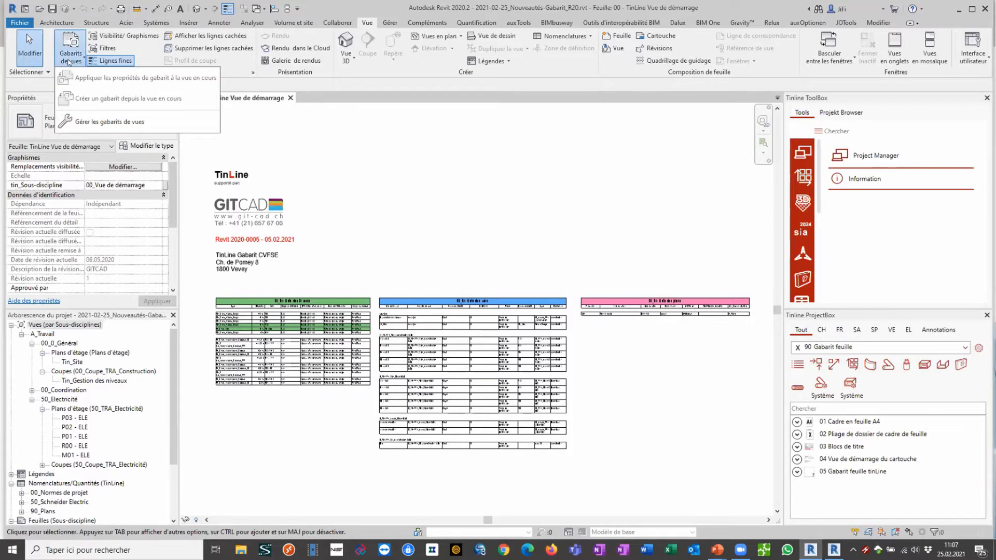
{"action": "left_click", "coordinate": [455, 36]}
{"action": "left_click", "coordinate": [450, 58]}
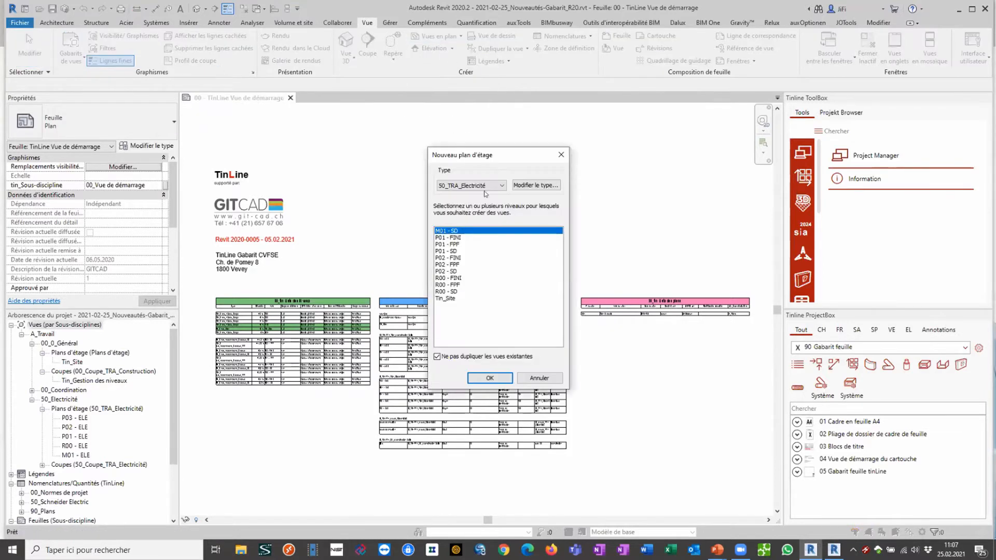
{"action": "left_click", "coordinate": [456, 186]}
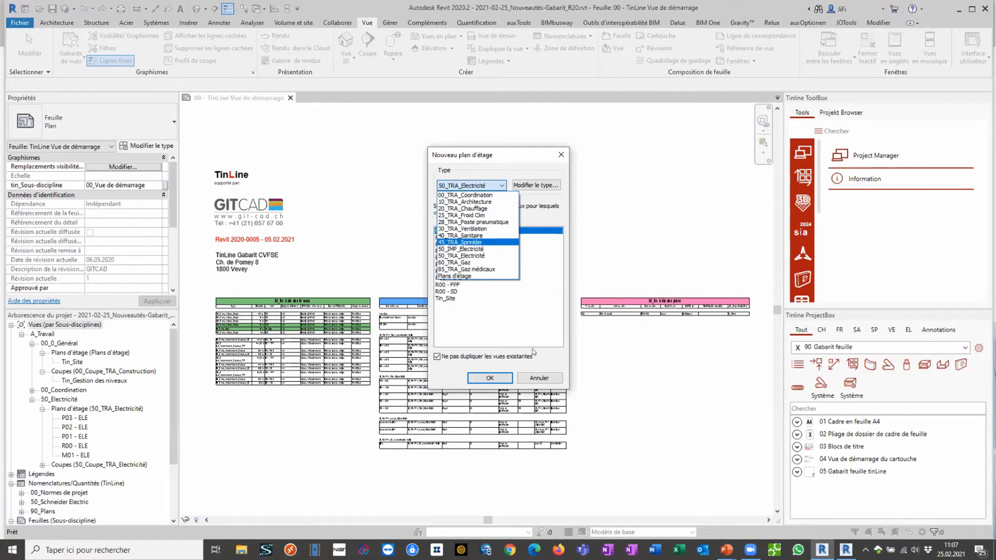
{"action": "left_click", "coordinate": [536, 380]}
{"action": "left_click", "coordinate": [536, 379]}
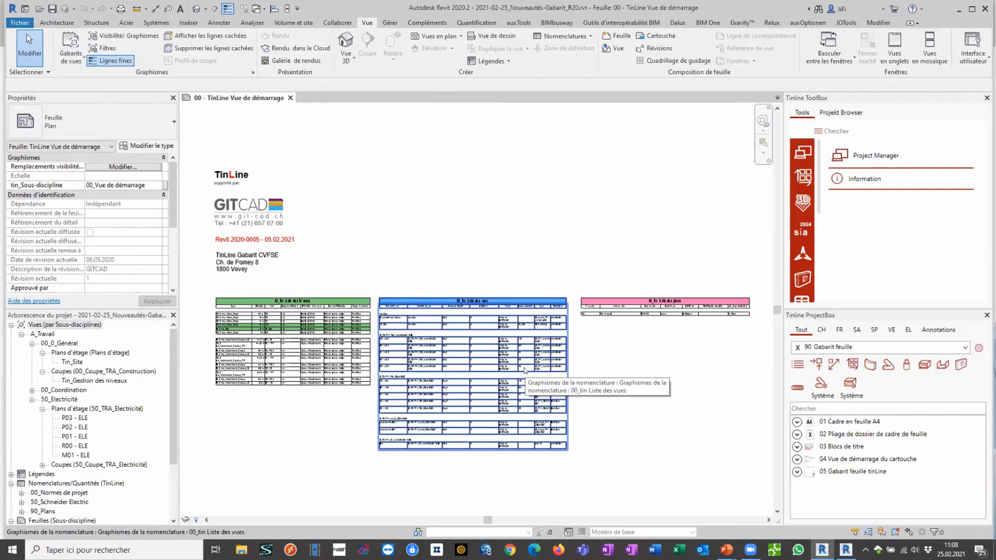
Reopen the view template manager and limit the list to the Electrique discipline templates
{"action": "left_click", "coordinate": [71, 49]}
{"action": "left_click", "coordinate": [104, 121]}
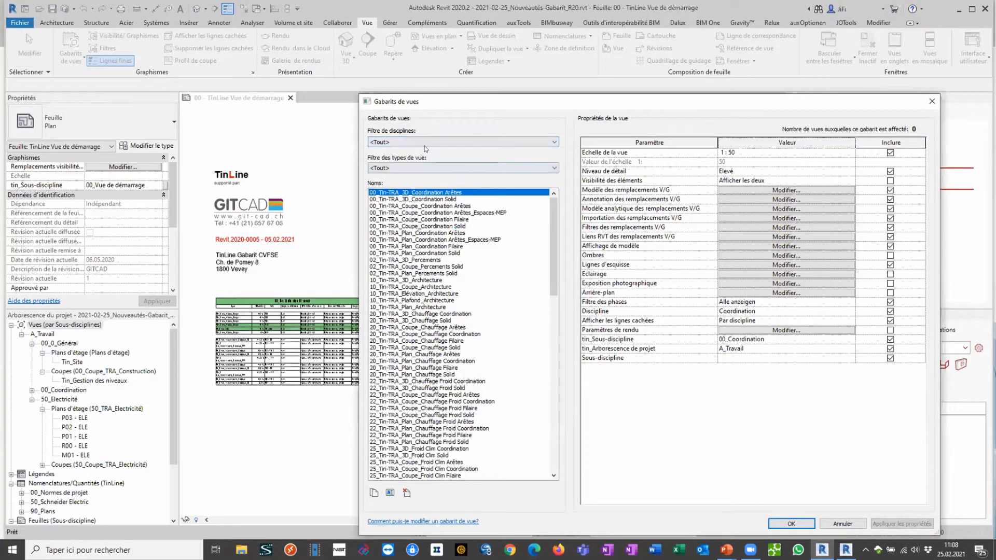
{"action": "left_click", "coordinate": [425, 143]}
{"action": "left_click", "coordinate": [429, 177]}
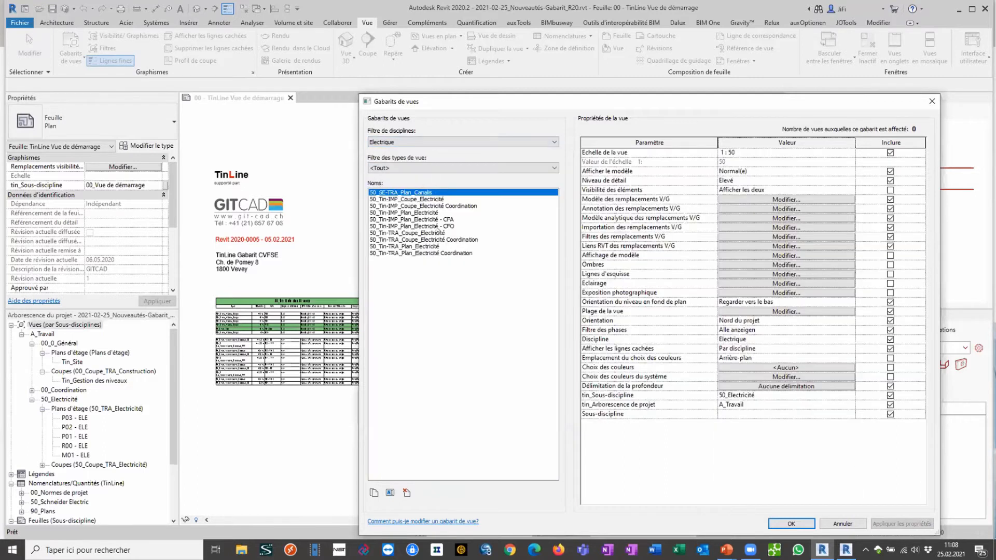
Examine the tin_SYS_XX_Niveaux Attachement filter in the 50_Tin-IMP_Coupe_Electricité template, widening the name column to read it, and cancel both dialogs
{"action": "left_click", "coordinate": [438, 199]}
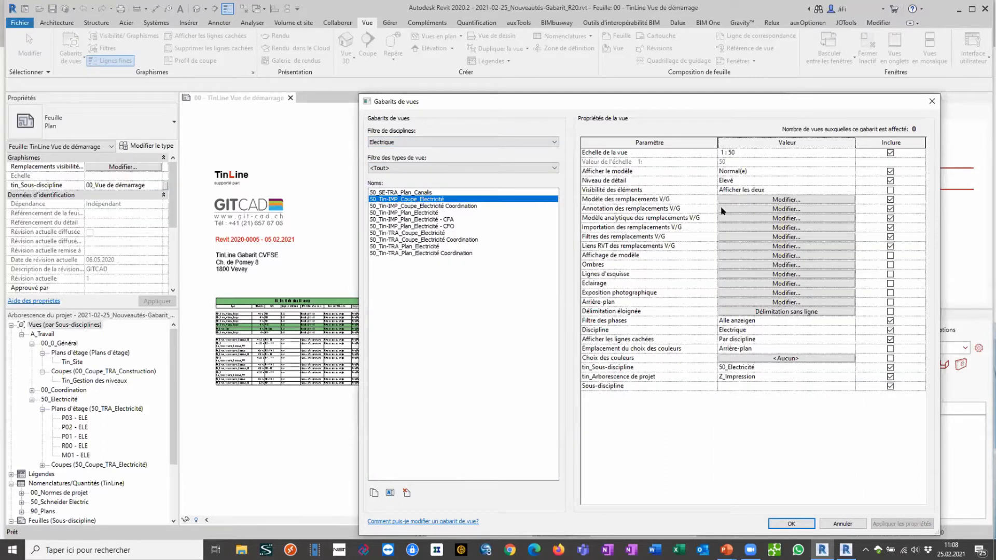
{"action": "left_click", "coordinate": [725, 236]}
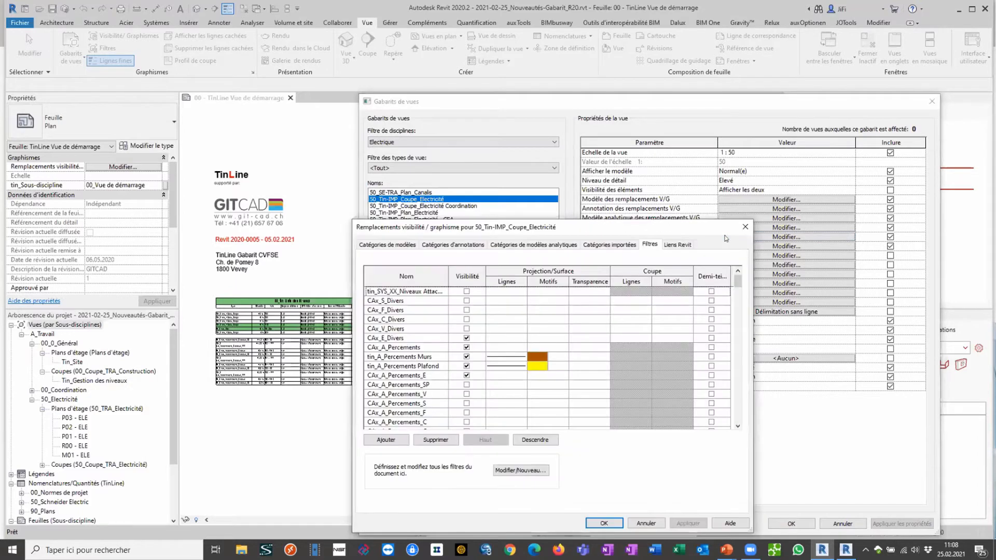
{"action": "left_click", "coordinate": [431, 292]}
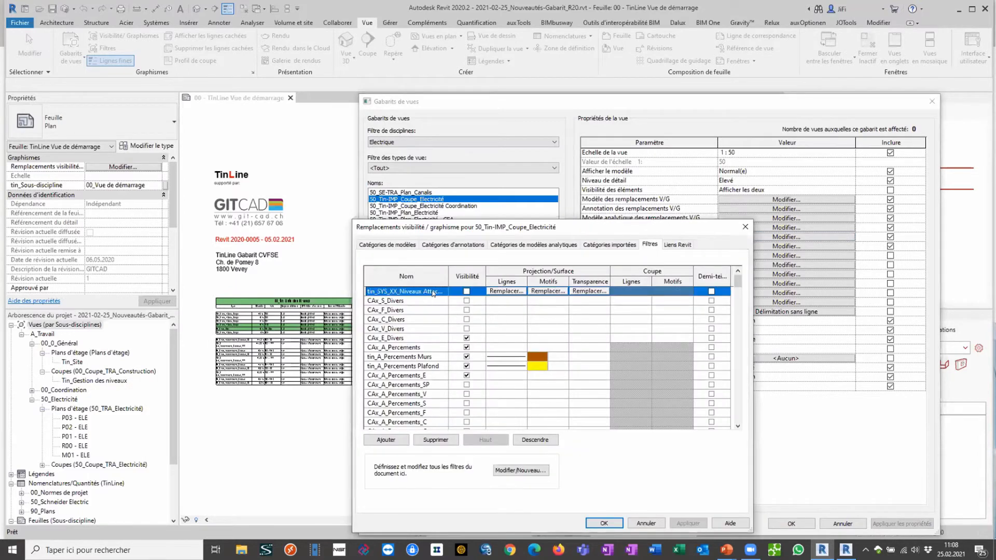
{"action": "left_click_drag", "start_coordinate": [449, 278], "coordinate": [471, 277]}
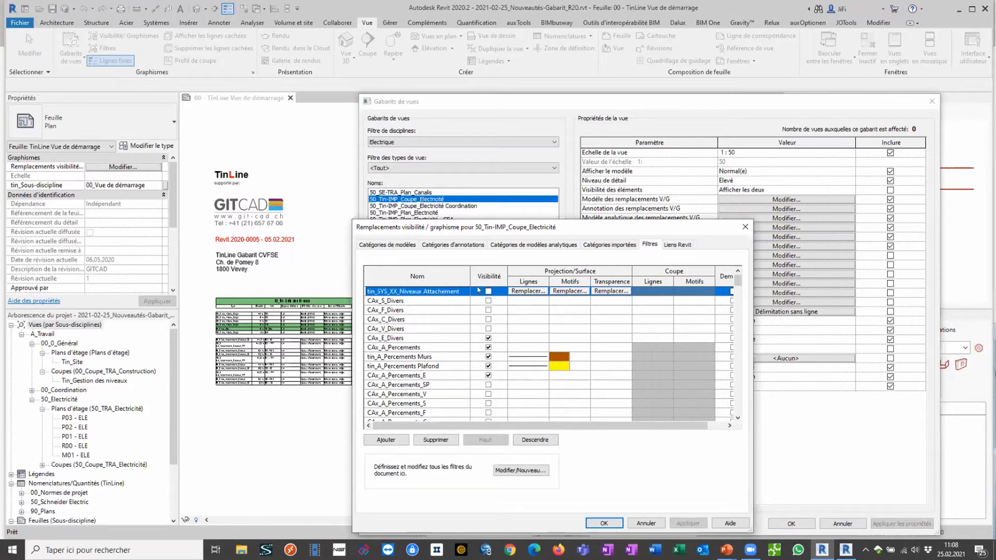
{"action": "left_click", "coordinate": [647, 523]}
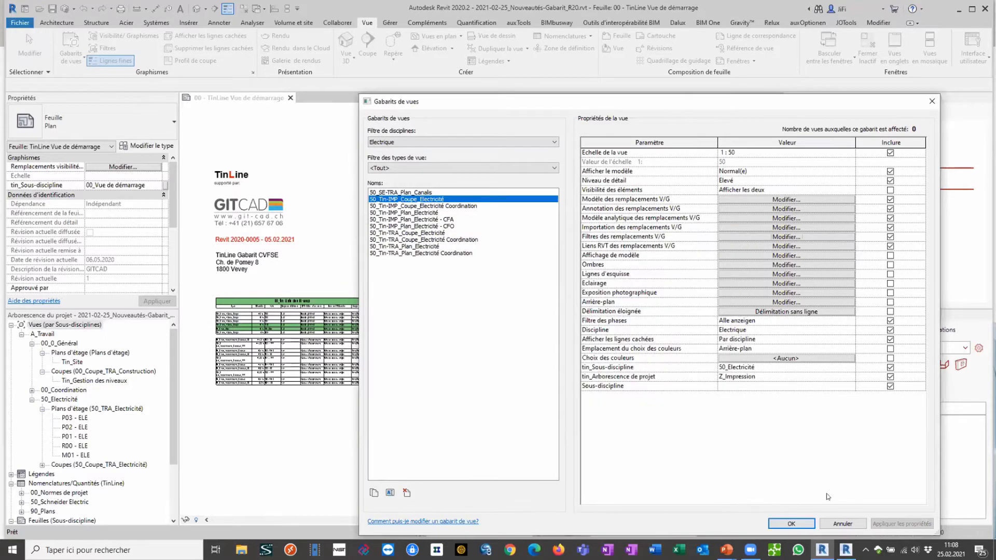
{"action": "left_click", "coordinate": [833, 525]}
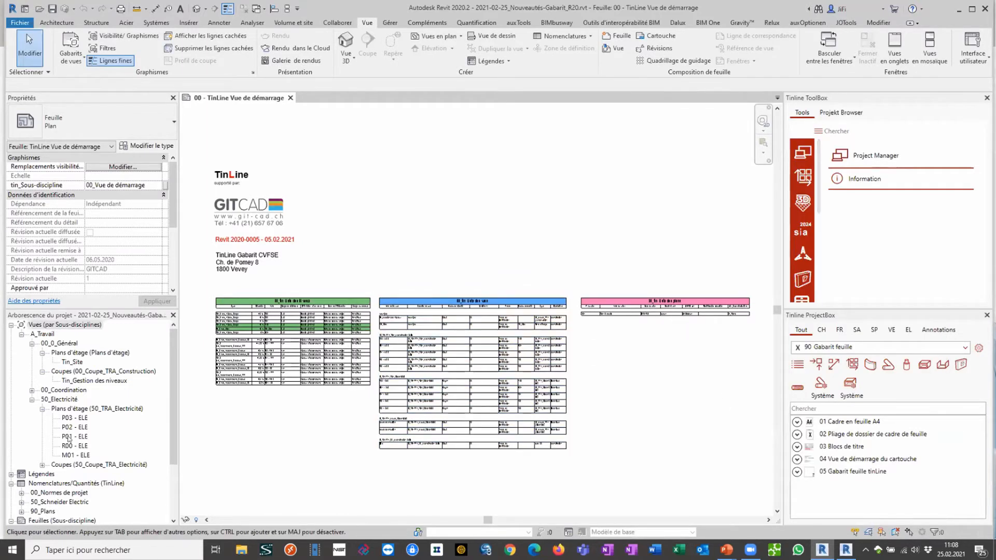
Open the M01 - ELE electrical floor plan and look closely at the section marks around the central core
{"action": "double_click", "coordinate": [72, 455]}
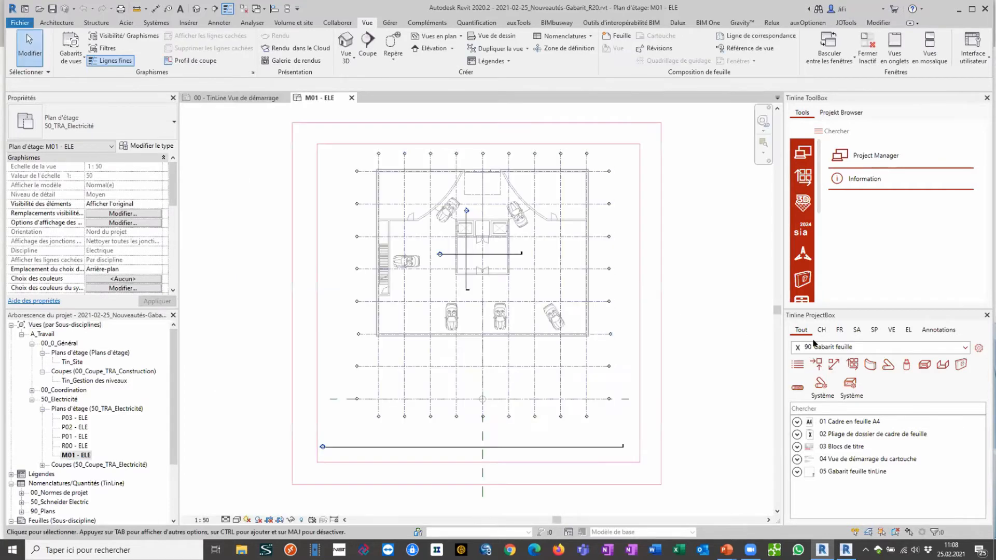
{"action": "scroll", "coordinate": [486, 252], "scroll_direction": "up", "scroll_amount": 3}
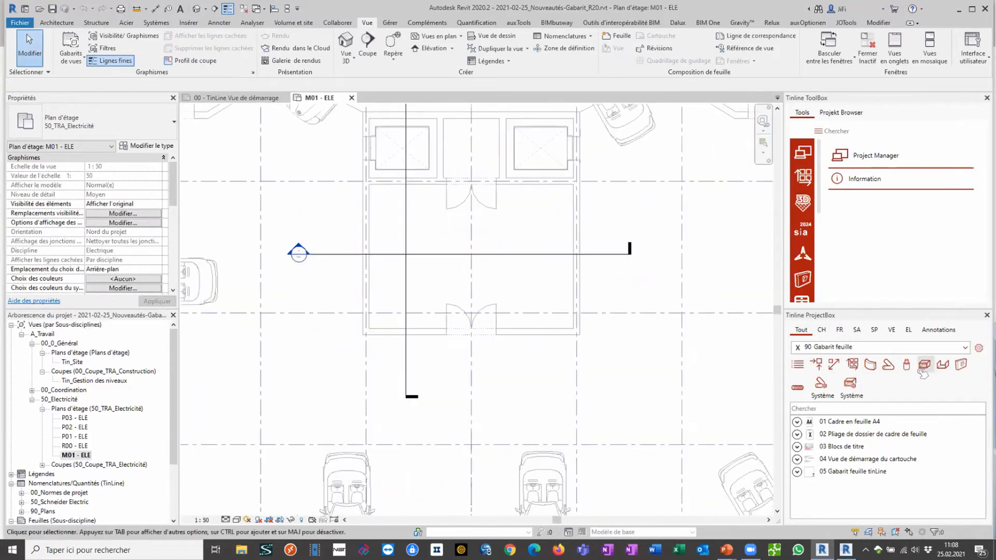
Draw an L-shaped Chemin de Câbles KNF cable tray, 300 wide and 100 high, inside the central core of the M01 - ELE plan
{"action": "left_click_drag", "start_coordinate": [618, 313], "coordinate": [613, 310]}
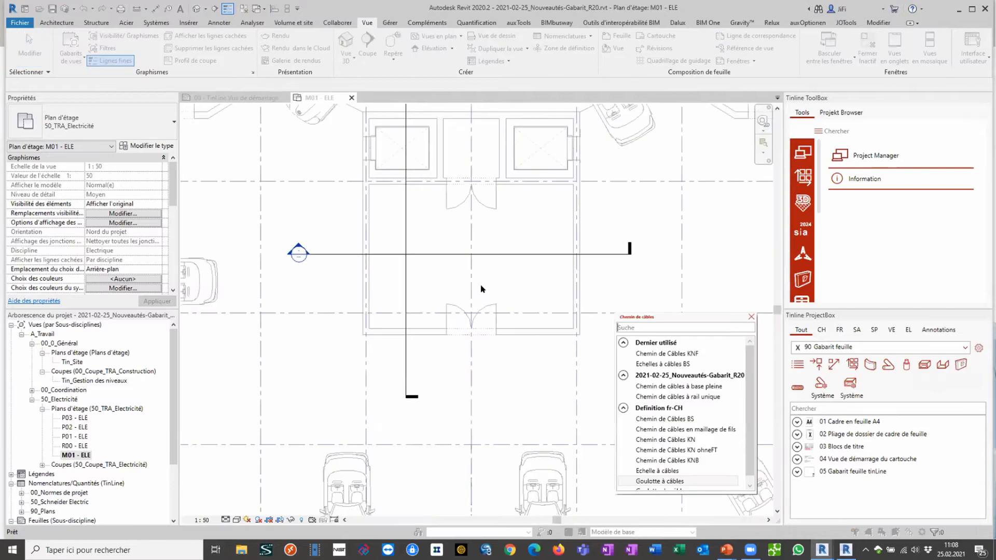
{"action": "left_click", "coordinate": [682, 353]}
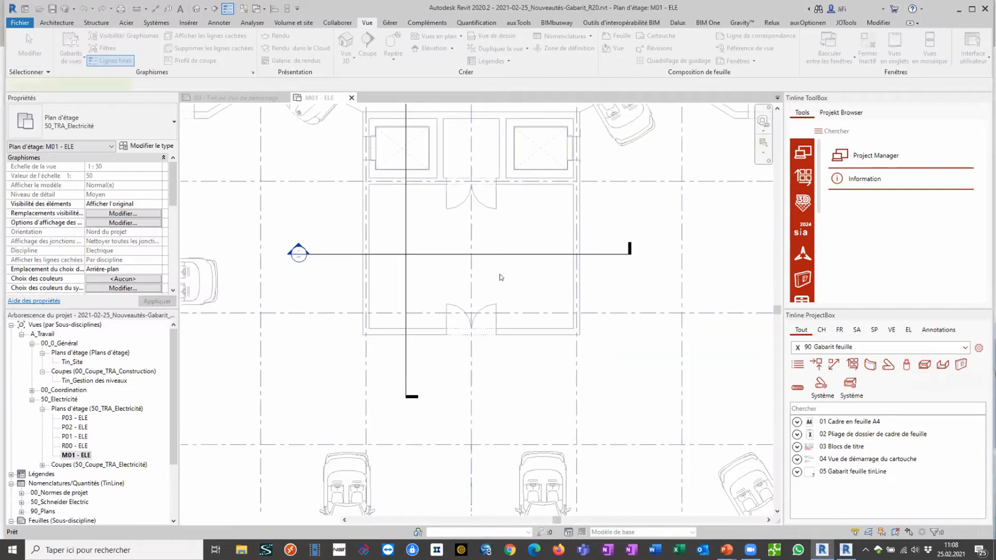
{"action": "scroll", "coordinate": [451, 283], "scroll_direction": "up", "scroll_amount": 3}
{"action": "left_click", "coordinate": [439, 275]}
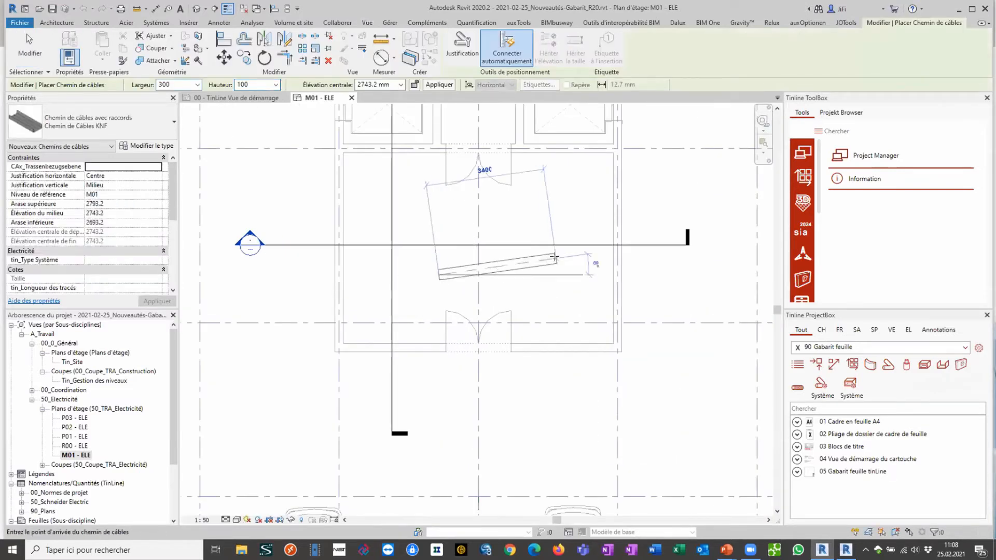
{"action": "left_click", "coordinate": [545, 326]}
{"action": "left_click", "coordinate": [561, 323]}
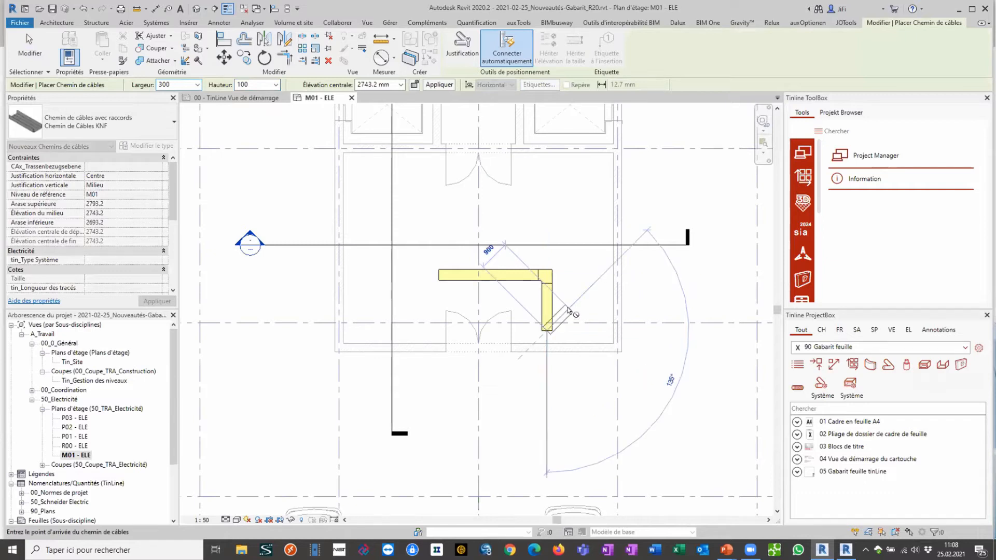
{"action": "key", "text": "Escape"}
{"action": "key", "text": "Escape"}
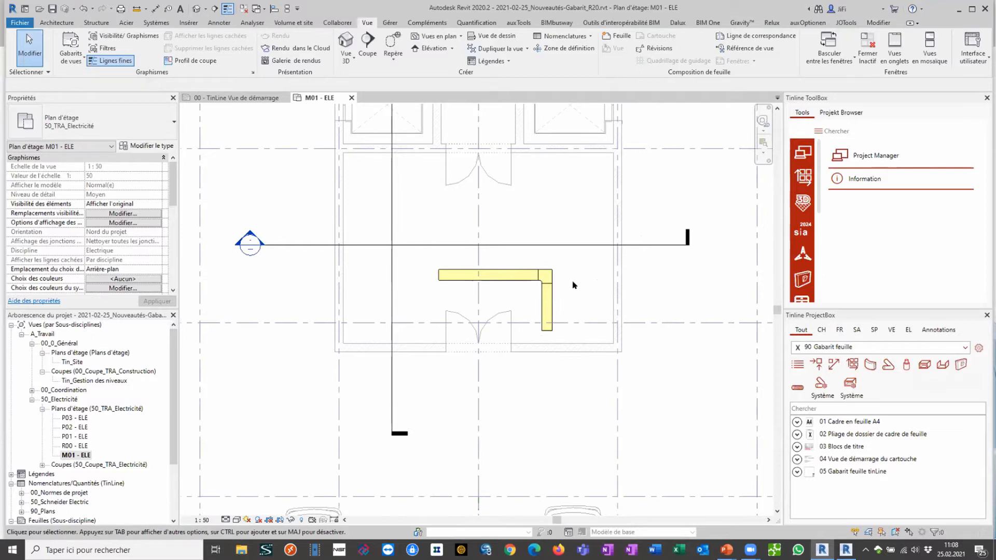
{"action": "scroll", "coordinate": [572, 286], "scroll_direction": "down", "scroll_amount": 4}
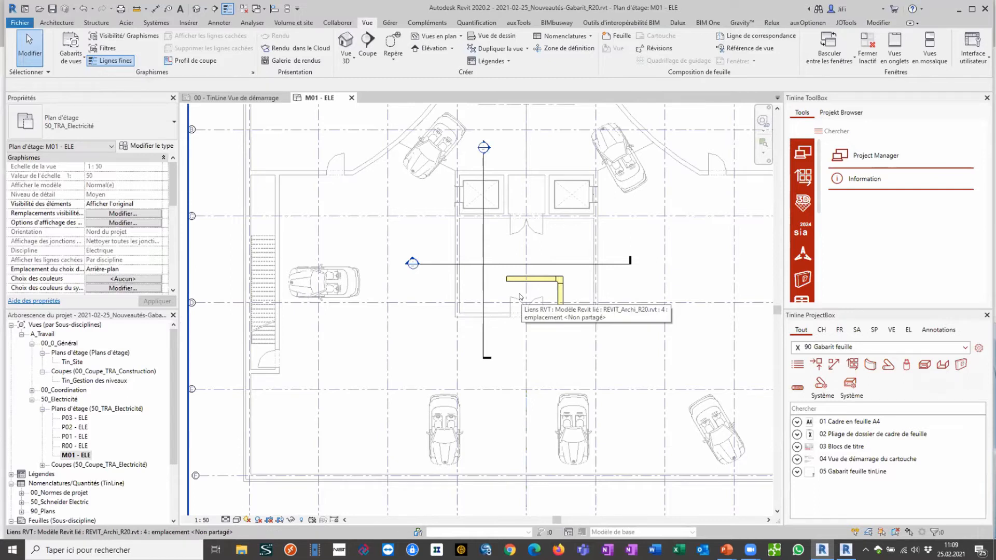
Open the Tin_Gestion des niveaux section and examine the Modèle général scope box and the level labels around its edge
{"action": "double_click", "coordinate": [98, 380]}
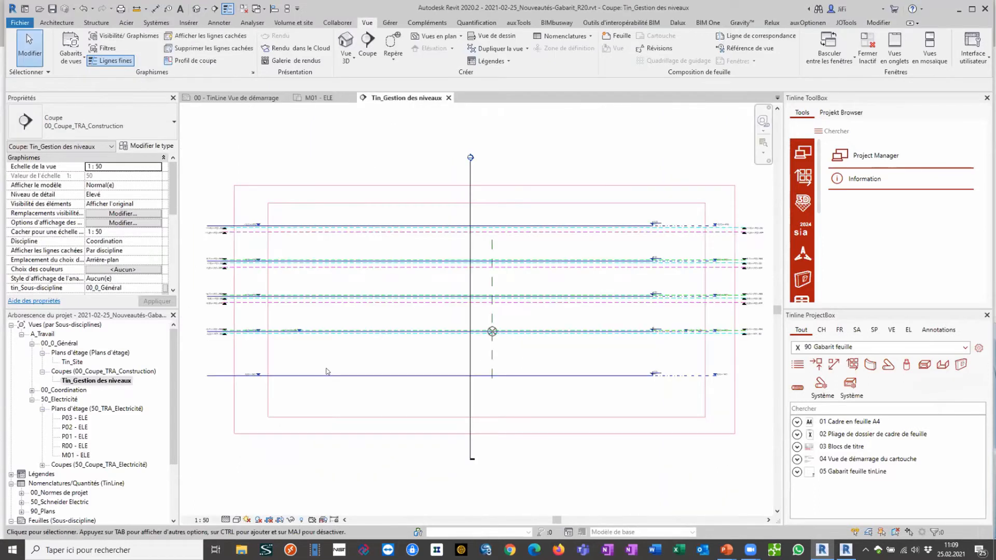
{"action": "left_click", "coordinate": [687, 416]}
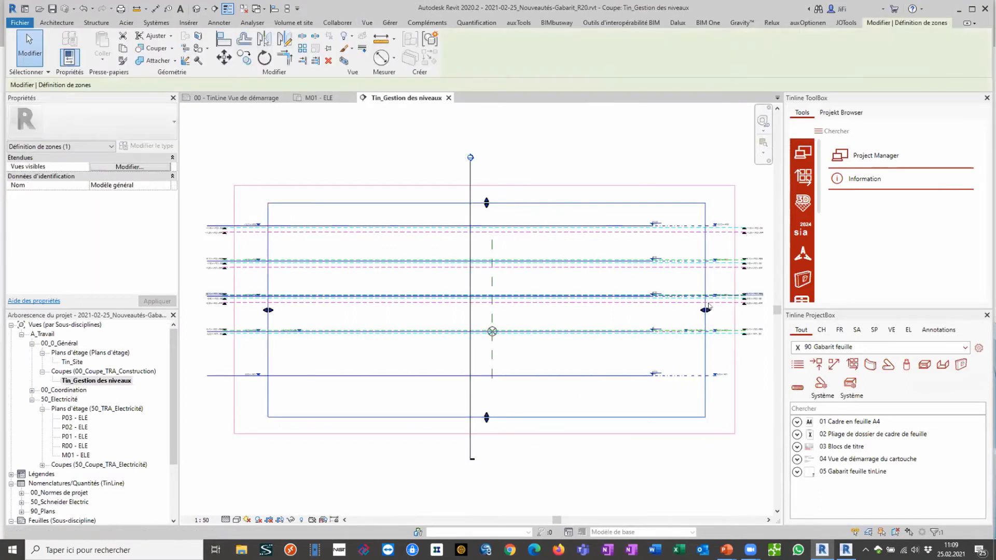
{"action": "scroll", "coordinate": [721, 312], "scroll_direction": "up", "scroll_amount": 8}
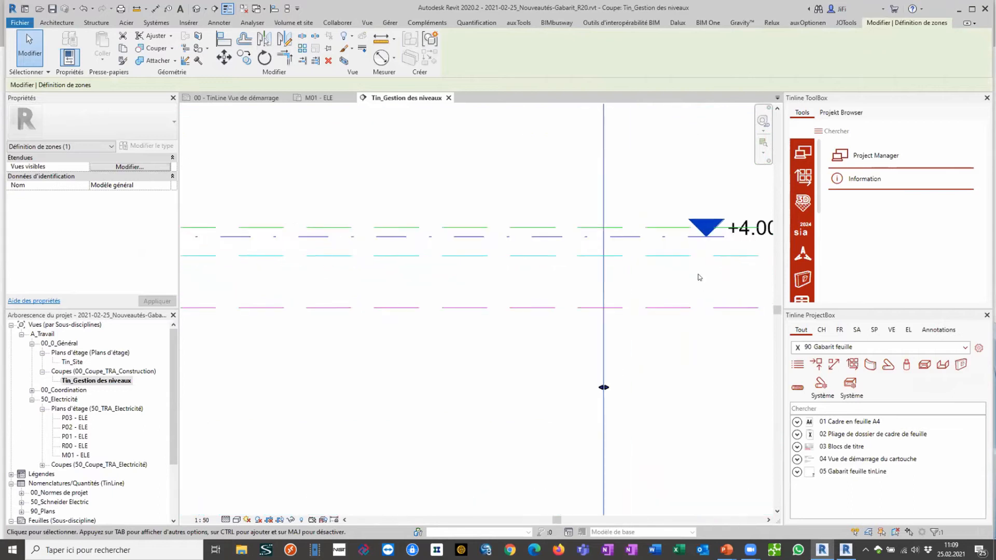
{"action": "scroll", "coordinate": [457, 332], "scroll_direction": "down", "scroll_amount": 4}
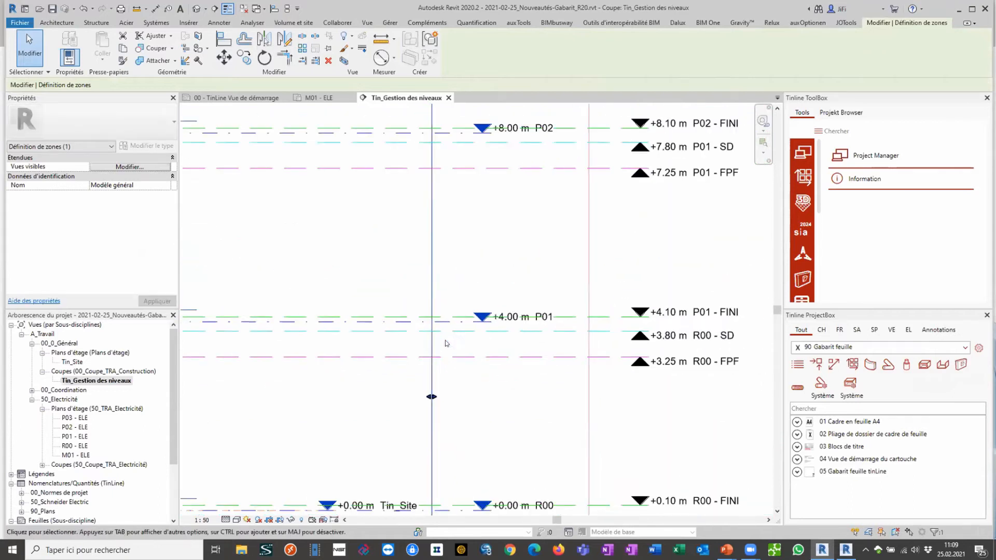
{"action": "scroll", "coordinate": [566, 357], "scroll_direction": "down", "scroll_amount": 4}
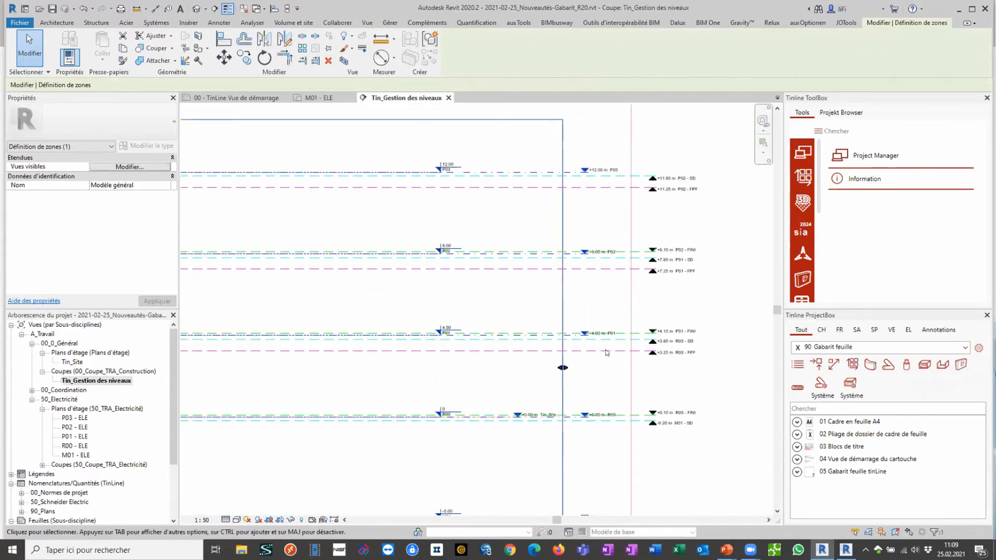
{"action": "scroll", "coordinate": [690, 297], "scroll_direction": "up", "scroll_amount": 3}
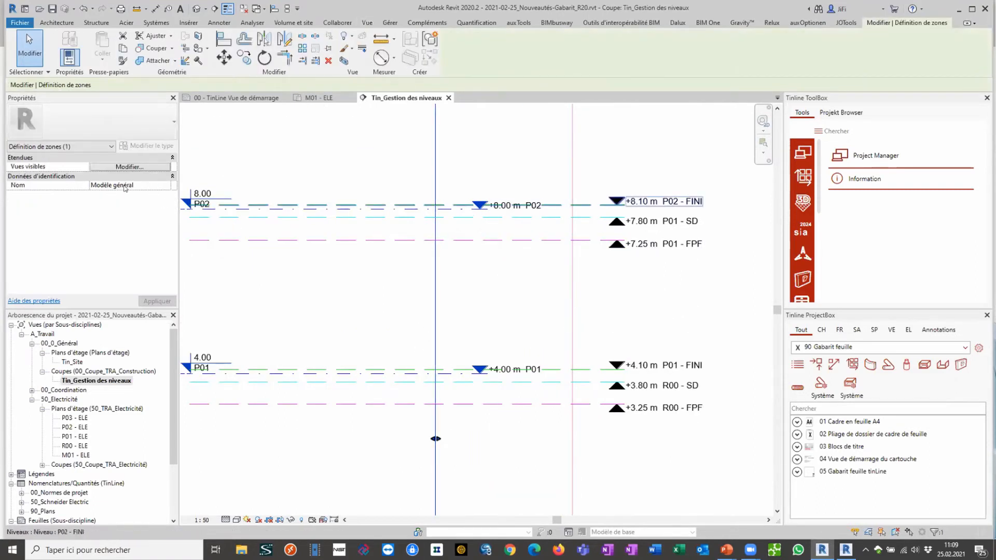
{"action": "key", "text": "Escape"}
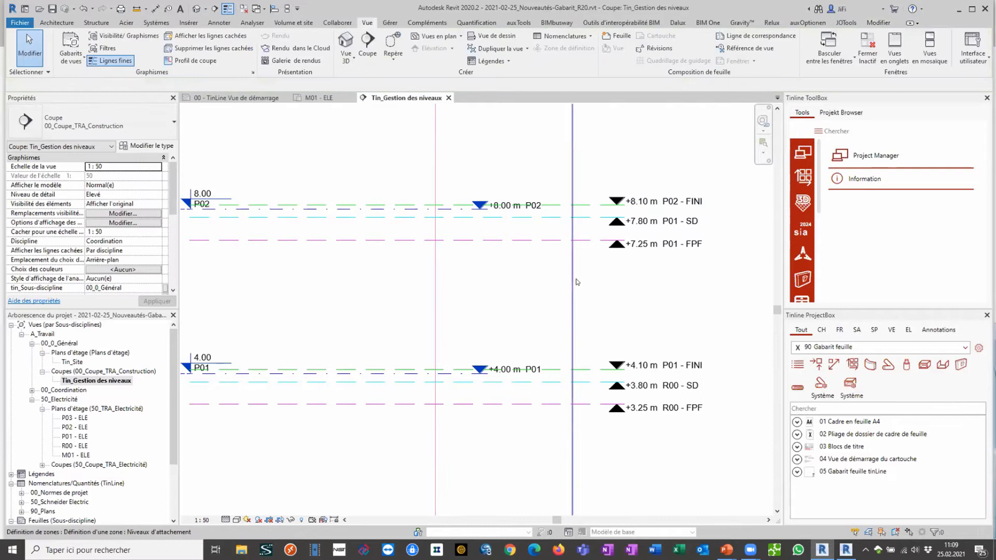
Inspect the Niveaux d'attachement scope box and its extent around the levels, and clear the selection
{"action": "left_click", "coordinate": [572, 282]}
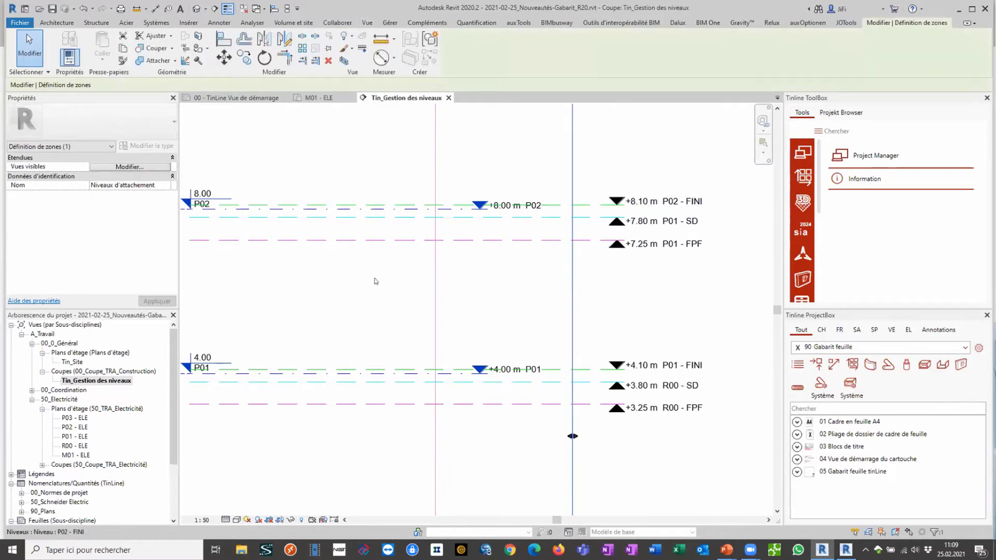
{"action": "scroll", "coordinate": [490, 324], "scroll_direction": "down", "scroll_amount": 1}
{"action": "scroll", "coordinate": [491, 324], "scroll_direction": "down", "scroll_amount": 4}
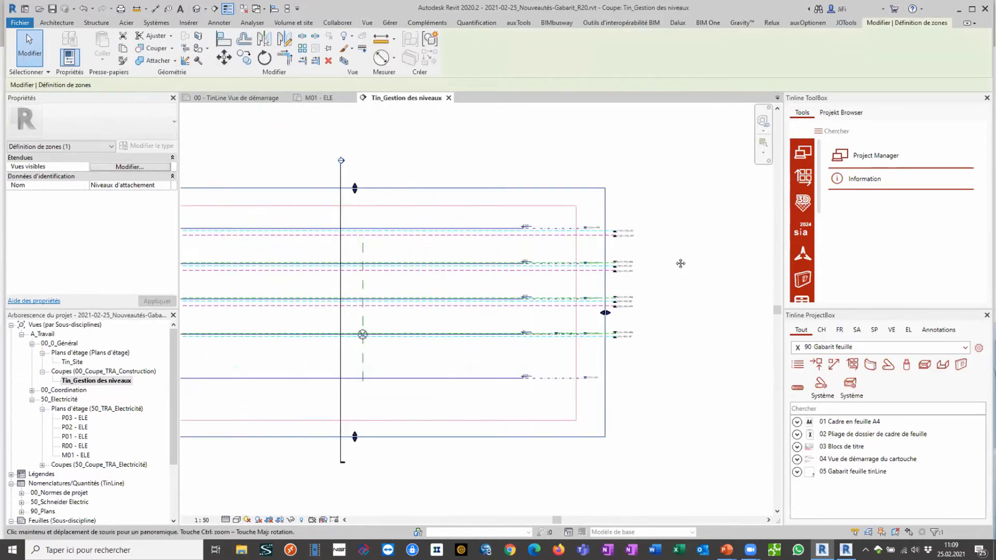
{"action": "key", "text": "Escape"}
Open the Project Manager and review its level list and the scope box choices for copying levels from the linked model
{"action": "left_click", "coordinate": [833, 175]}
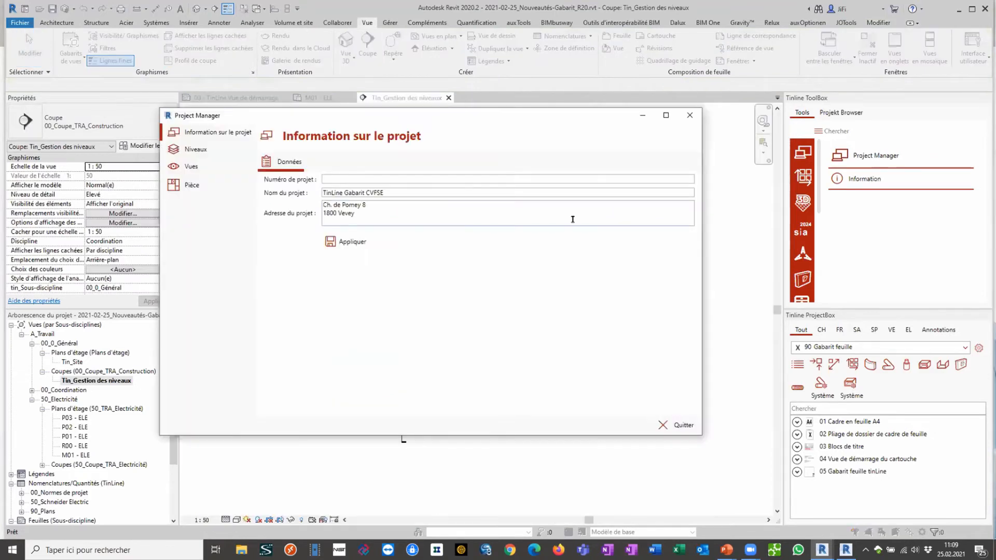
{"action": "left_click", "coordinate": [204, 156]}
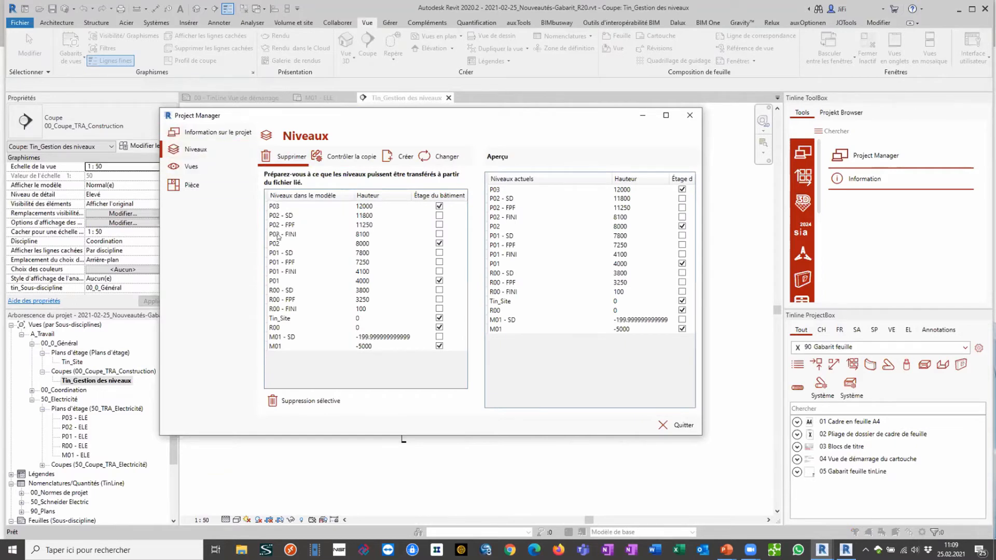
{"action": "left_click", "coordinate": [355, 158]}
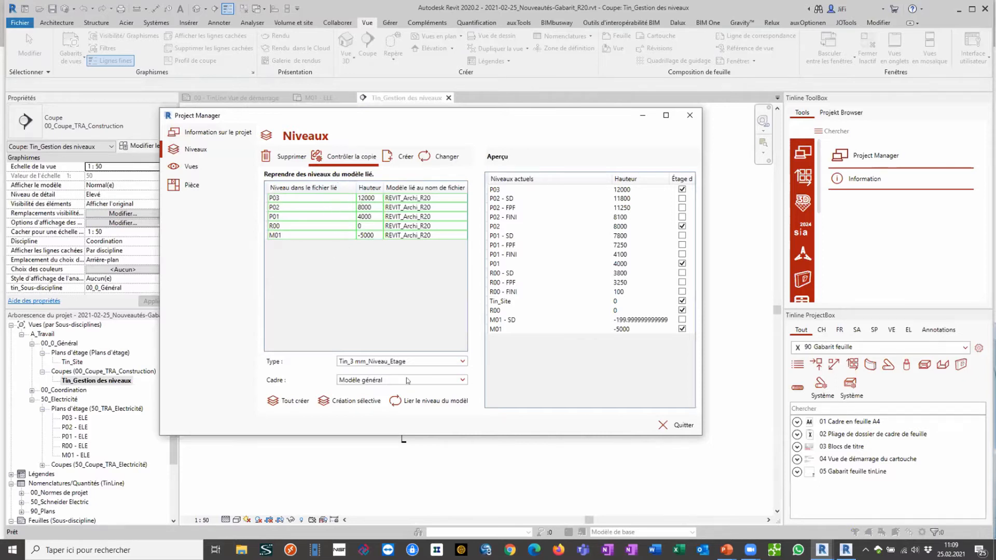
{"action": "left_click", "coordinate": [466, 381]}
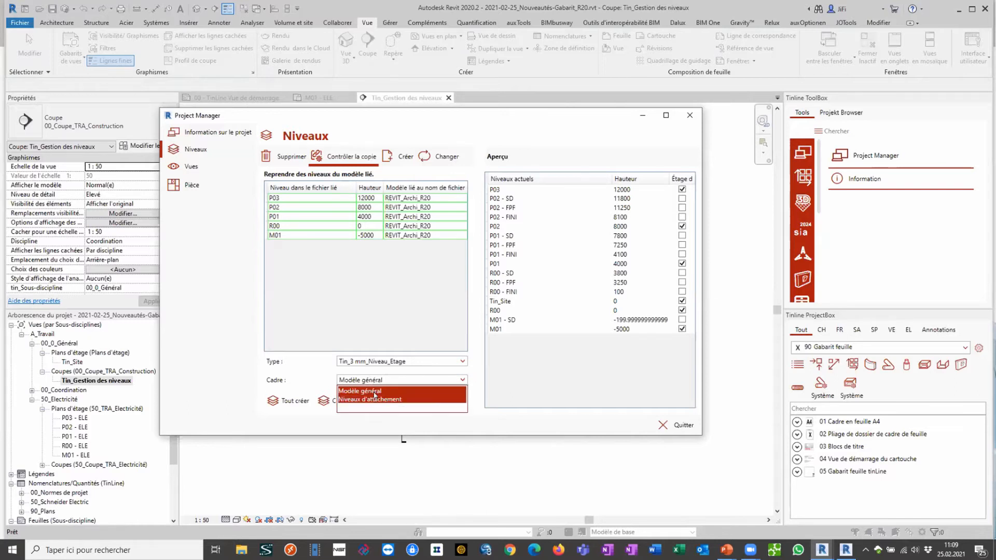
{"action": "left_click", "coordinate": [325, 323]}
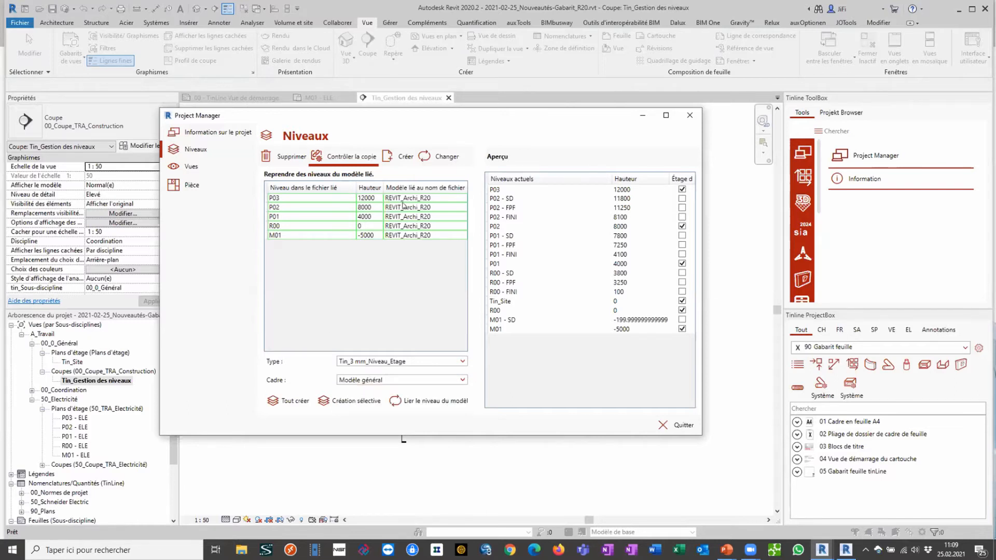
Review the scope box choices for creating a level manually, and quit the Project Manager without creating one
{"action": "left_click", "coordinate": [397, 155]}
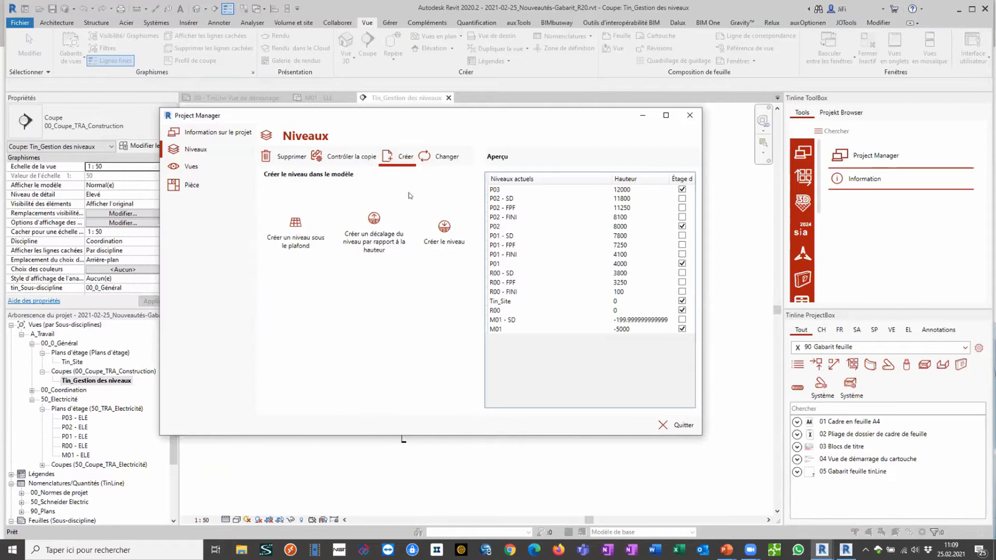
{"action": "left_click", "coordinate": [442, 235]}
{"action": "left_click", "coordinate": [394, 249]}
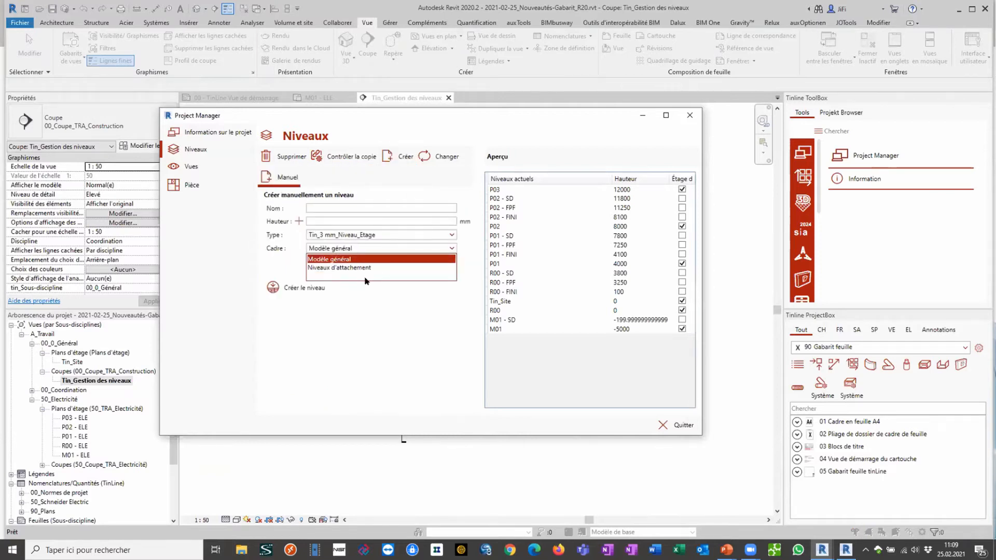
{"action": "left_click", "coordinate": [674, 427]}
{"action": "left_click", "coordinate": [676, 426]}
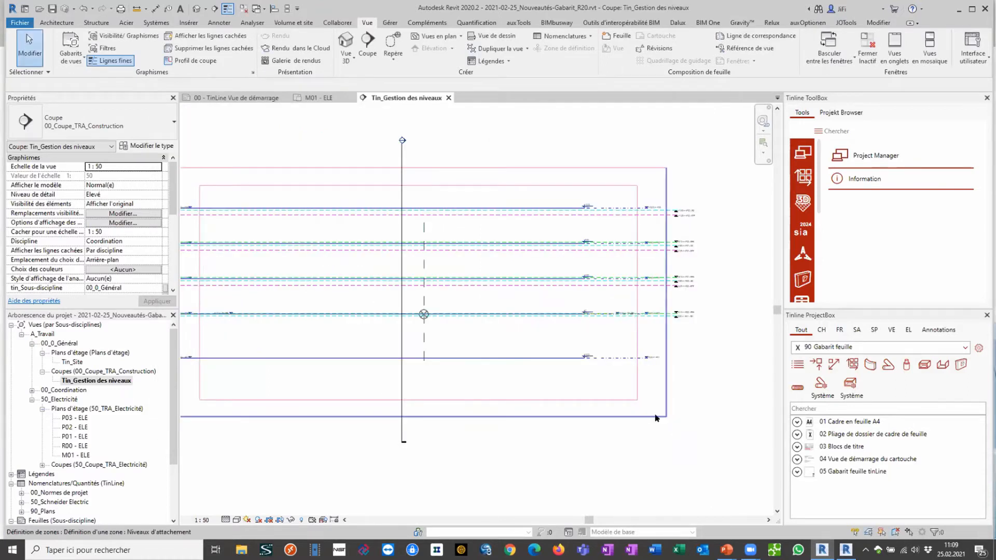
Stretch the Niveaux d'attachement scope box outward on the level-label side, and pull the matching edge of the Modèle général box slightly inward
{"action": "scroll", "coordinate": [623, 415], "scroll_direction": "up", "scroll_amount": 4}
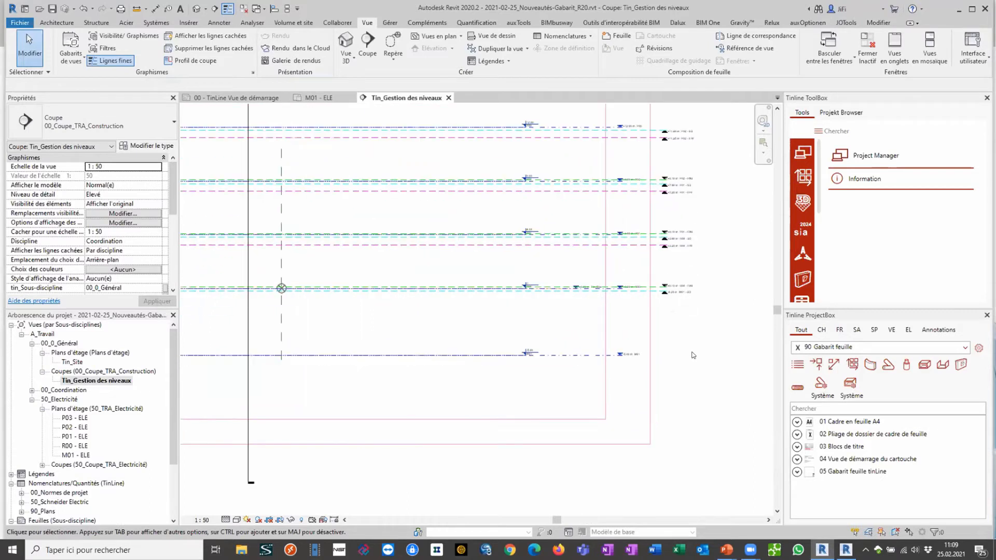
{"action": "left_click", "coordinate": [574, 338]}
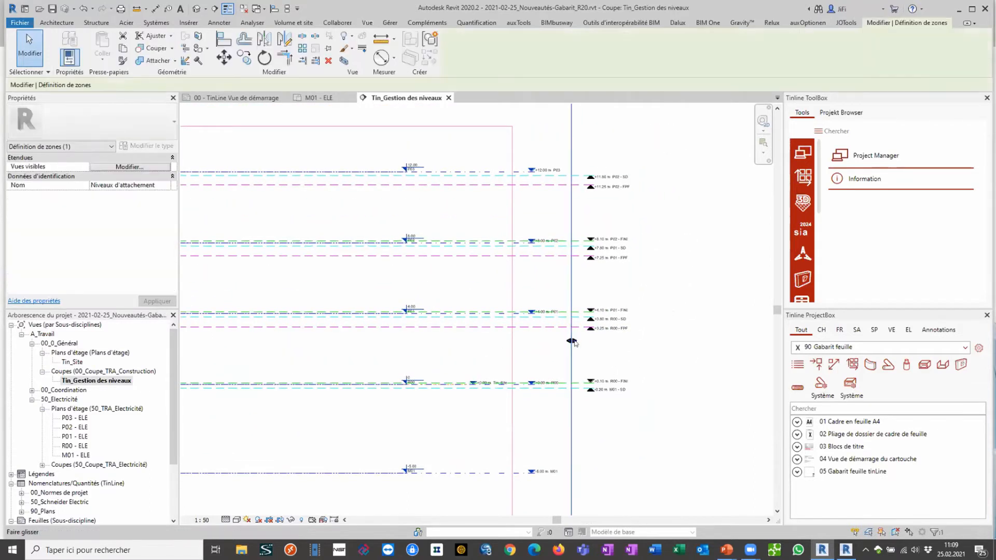
{"action": "left_click_drag", "start_coordinate": [574, 341], "coordinate": [643, 346]}
{"action": "left_click", "coordinate": [512, 358]}
{"action": "mouse_move", "coordinate": [513, 342]}
{"action": "left_mouse_down"}
{"action": "mouse_move", "coordinate": [558, 350]}
{"action": "mouse_move", "coordinate": [557, 341]}
{"action": "mouse_move", "coordinate": [510, 342]}
{"action": "left_mouse_up"}
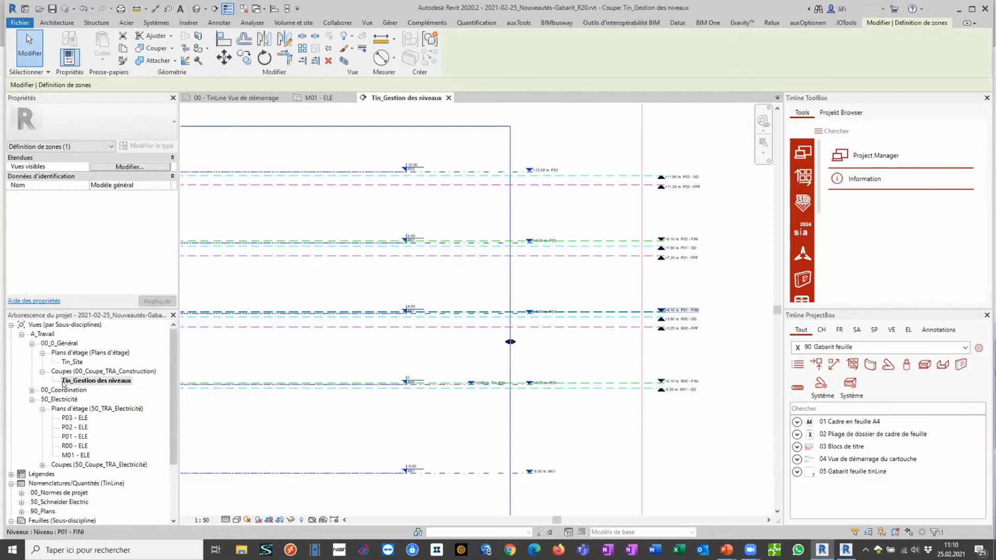
Open the Tin_Site floor plan and select the project base point to view its coordinates
{"action": "left_click", "coordinate": [70, 362]}
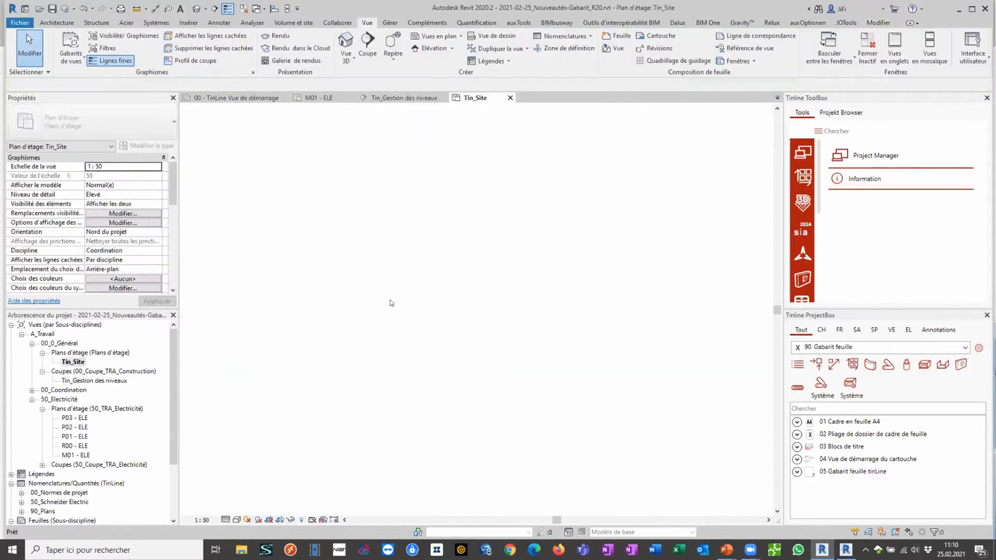
{"action": "left_click", "coordinate": [469, 401]}
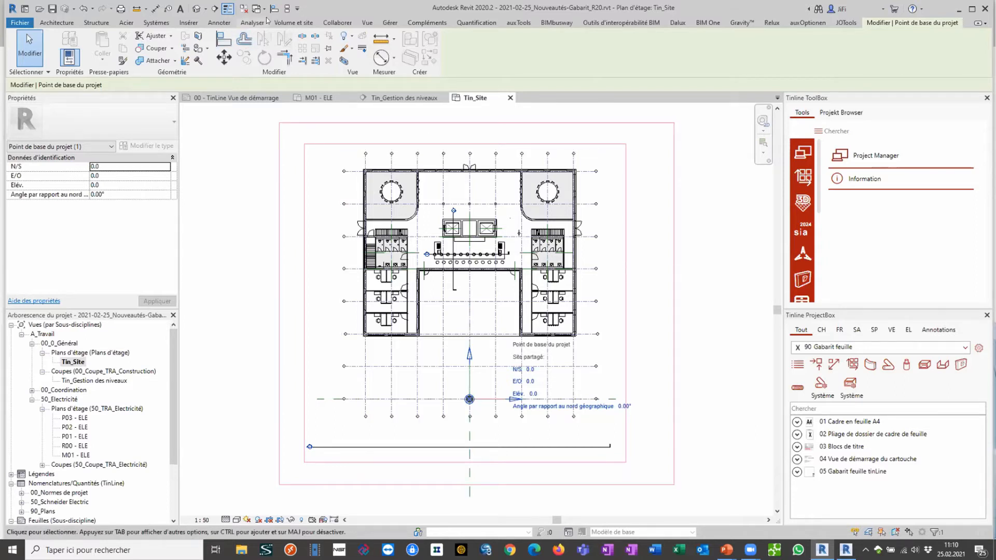
Open the default 3D view and look closely at the linked building's front wing and facade
{"action": "left_click", "coordinate": [197, 8]}
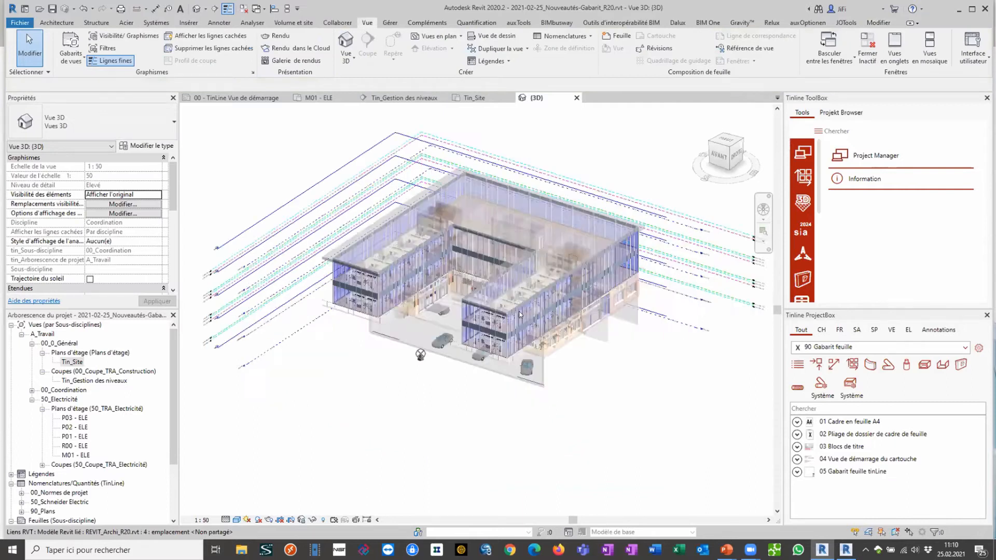
{"action": "scroll", "coordinate": [520, 314], "scroll_direction": "up", "scroll_amount": 6}
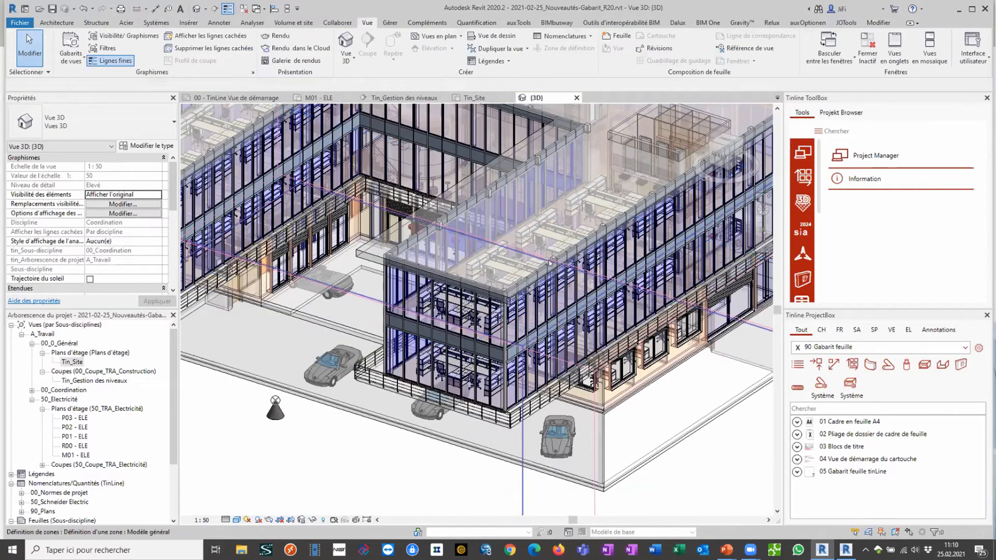
{"action": "middle_click_drag", "start_coordinate": [549, 263], "coordinate": [440, 336]}
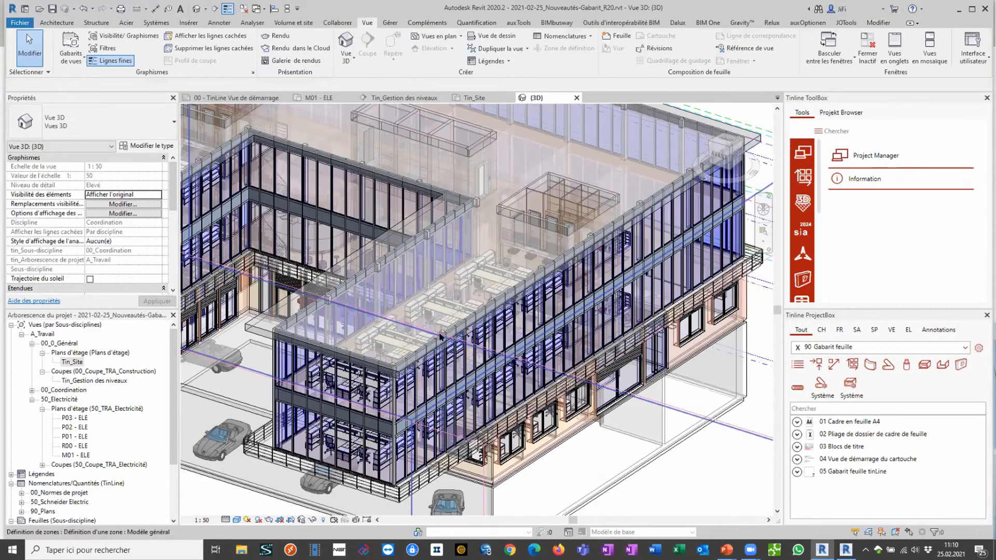
{"action": "scroll", "coordinate": [440, 336], "scroll_direction": "down", "scroll_amount": 1}
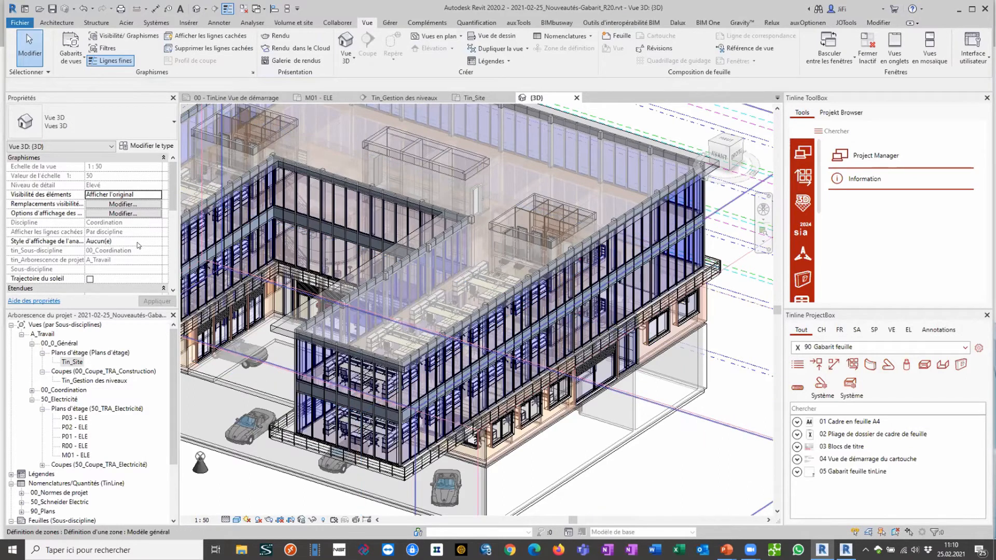
Review the 3D view's assigned 00_Tin-TRA_3D_Coordination Solid template and the other 3D view templates, and cancel without changes
{"action": "left_click", "coordinate": [173, 261]}
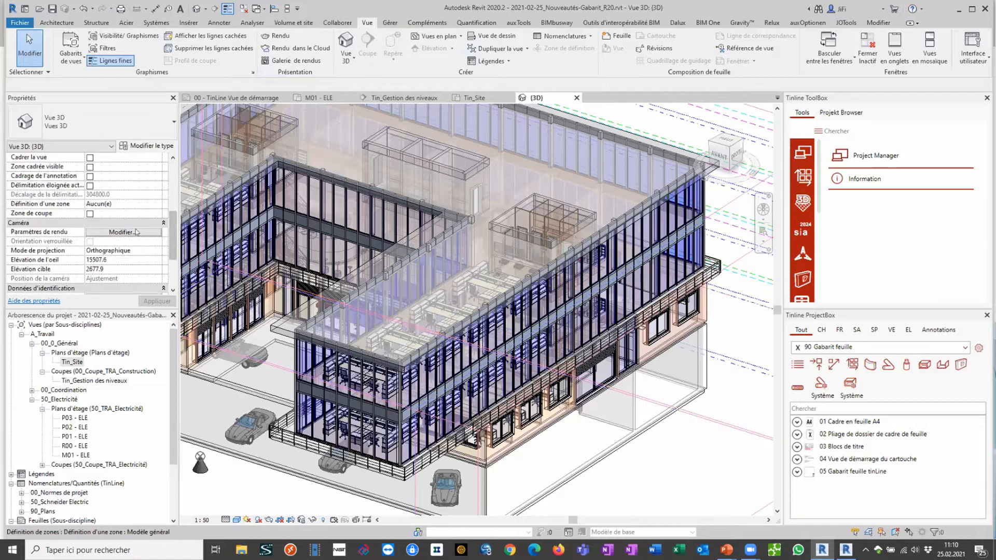
{"action": "left_click", "coordinate": [171, 269]}
{"action": "left_click", "coordinate": [133, 223]}
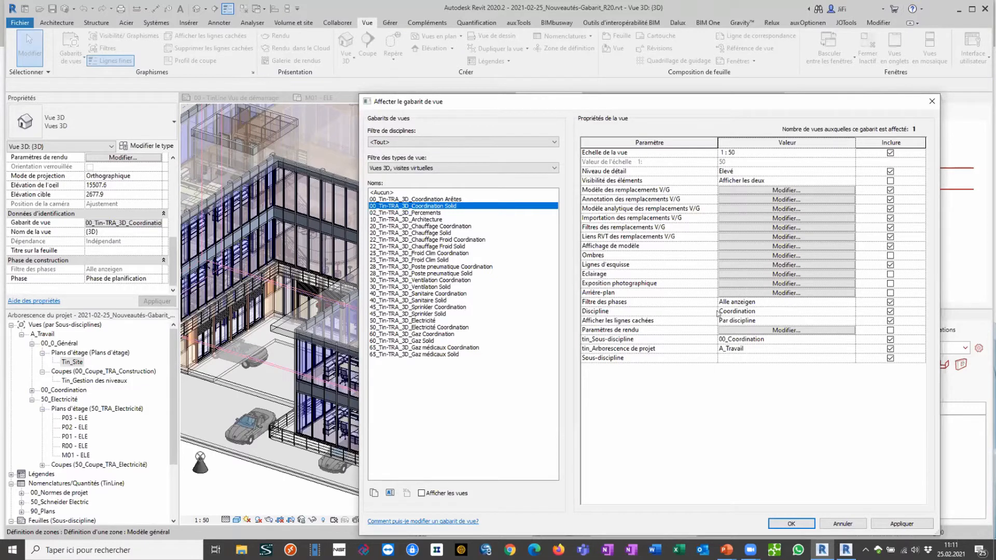
{"action": "left_click", "coordinate": [841, 525]}
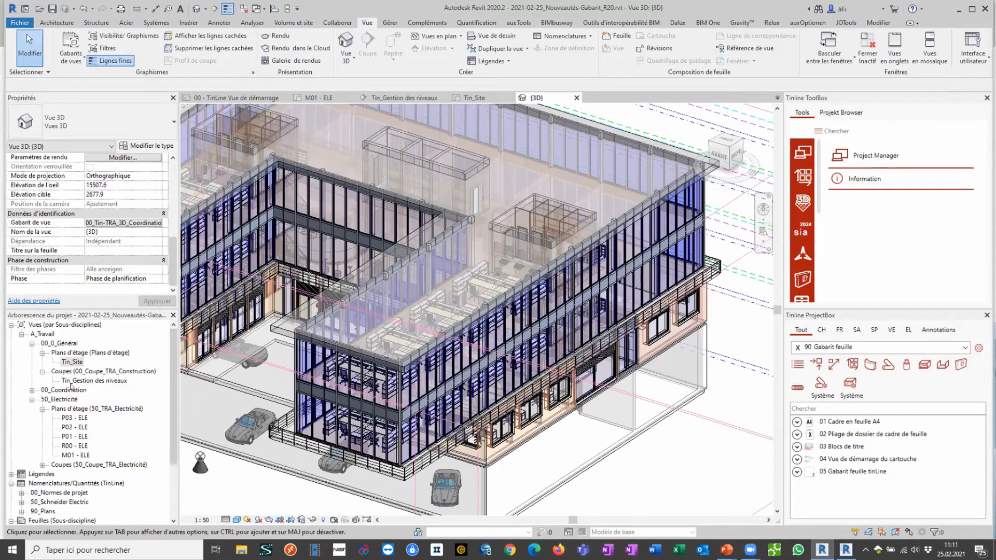
Check the sub-discipline and other settings of the 50_Tin-TRA_3D_Electricité view template, and cancel without assigning it
{"action": "left_click", "coordinate": [142, 223]}
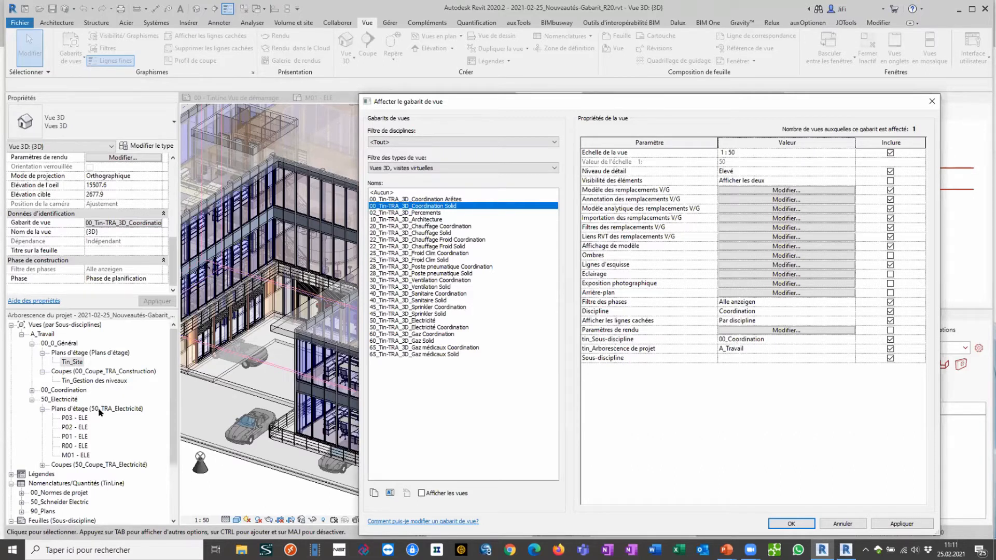
{"action": "left_click", "coordinate": [422, 321]}
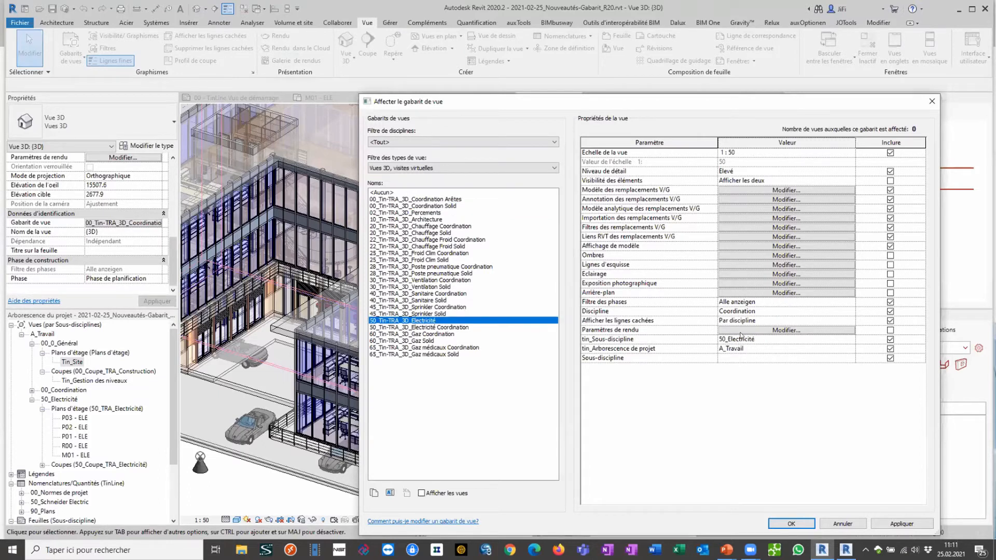
{"action": "left_click", "coordinate": [843, 524]}
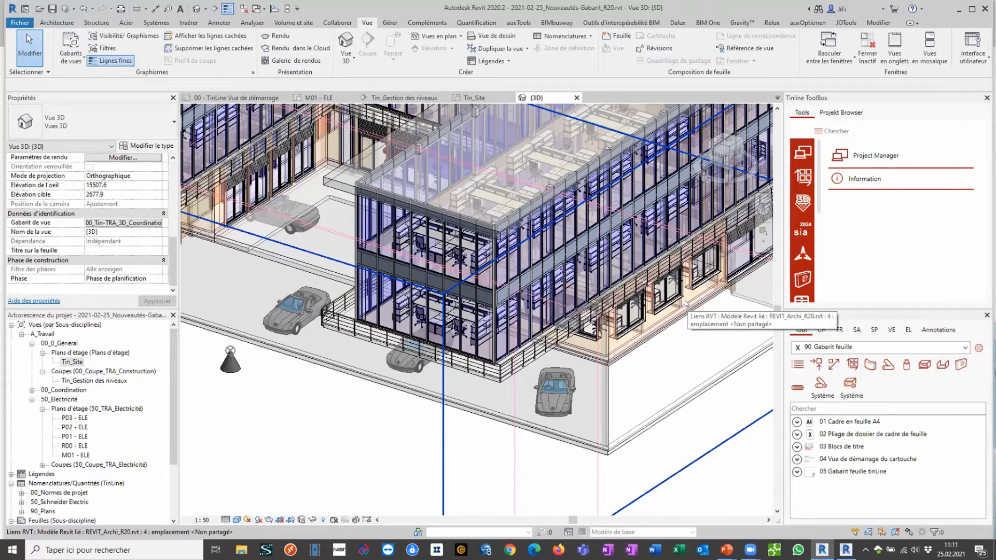
Examine the linked building's facade and transparent roof in the 3D view, and review the available visual styles without changing them
{"action": "scroll", "coordinate": [611, 241], "scroll_direction": "up", "scroll_amount": 5}
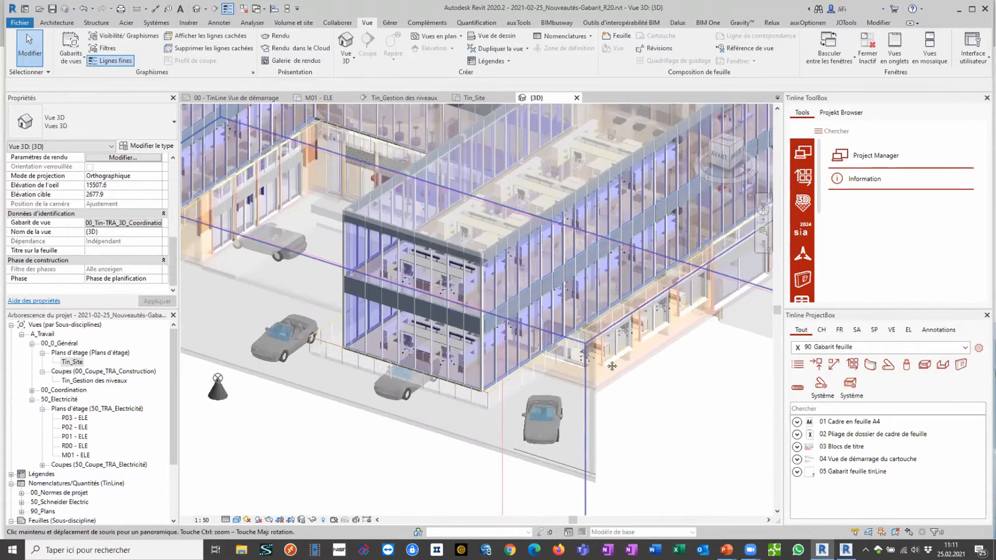
{"action": "scroll", "coordinate": [611, 241], "scroll_direction": "up", "scroll_amount": 2}
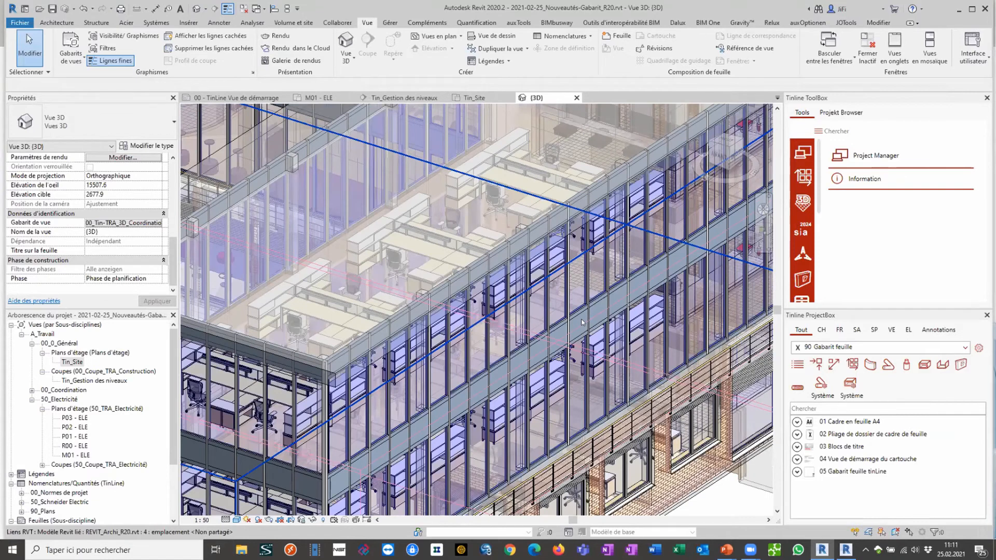
{"action": "scroll", "coordinate": [584, 322], "scroll_direction": "down", "scroll_amount": 3}
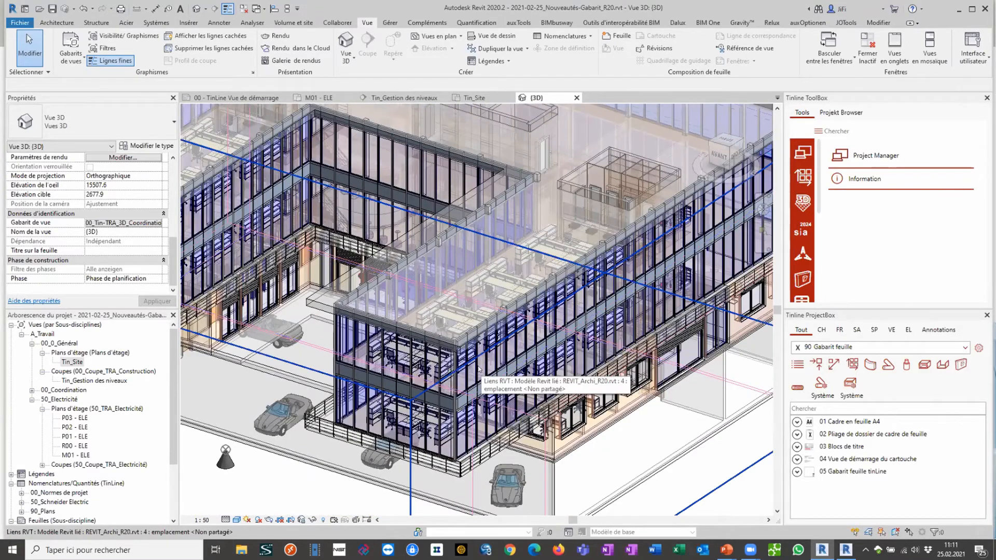
{"action": "left_click", "coordinate": [237, 520]}
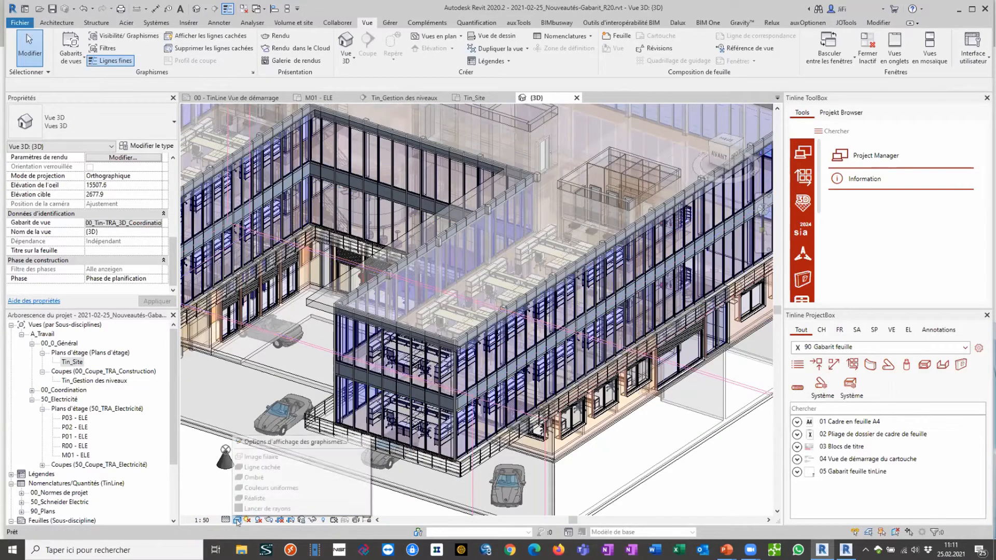
{"action": "left_click", "coordinate": [701, 477]}
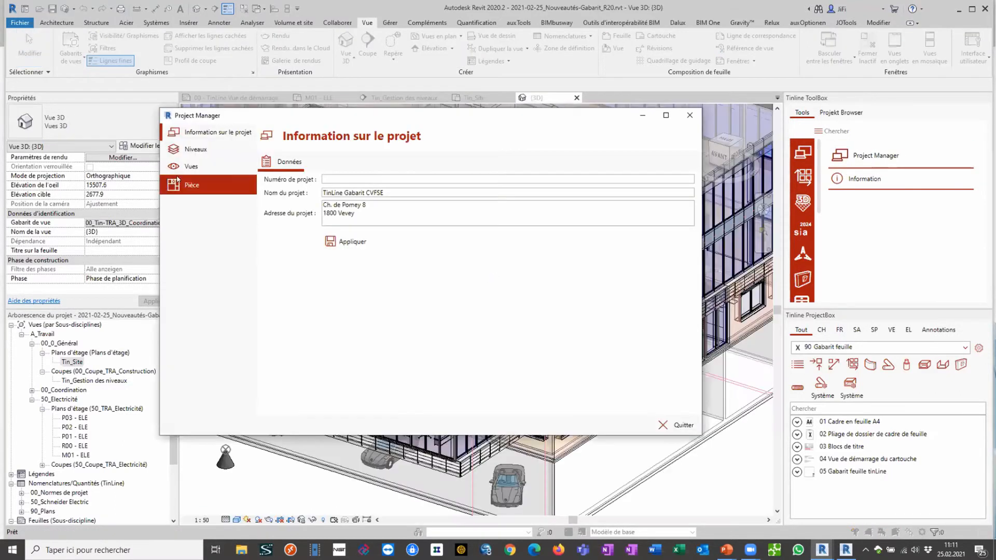
In Project Manager, review the level types available for copying the linked model's levels, keeping Tin_3 mm_Niveau_Etage
{"action": "left_click", "coordinate": [204, 151]}
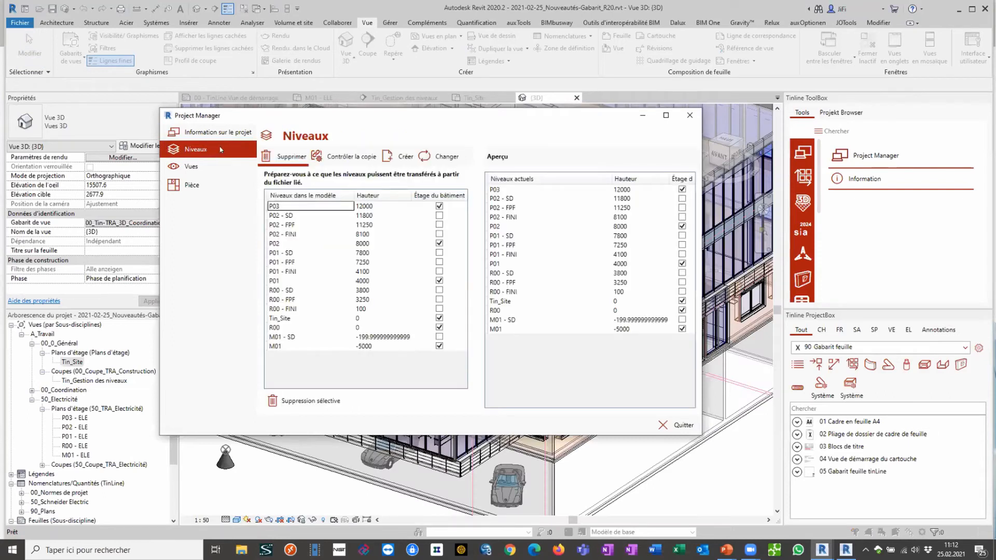
{"action": "left_click", "coordinate": [345, 157]}
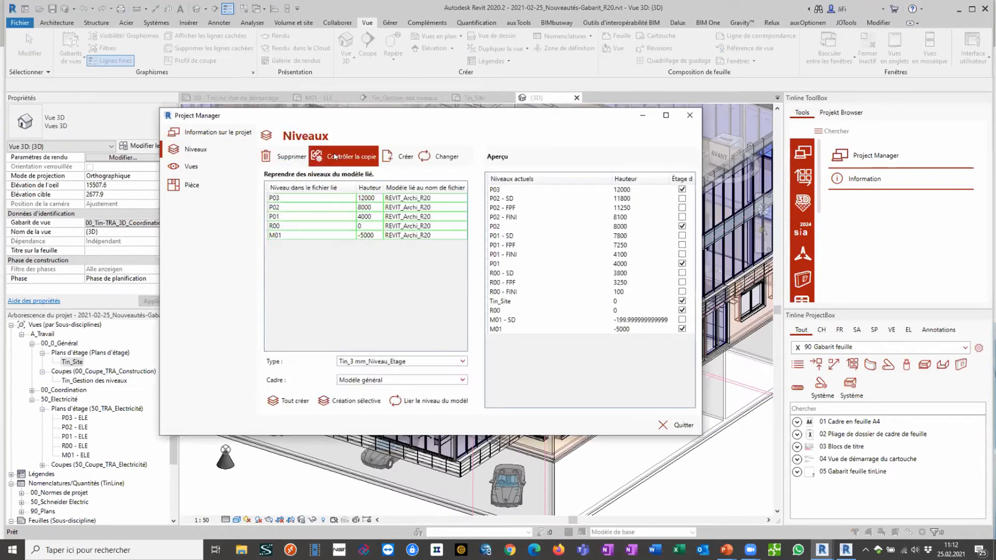
{"action": "left_click", "coordinate": [421, 363]}
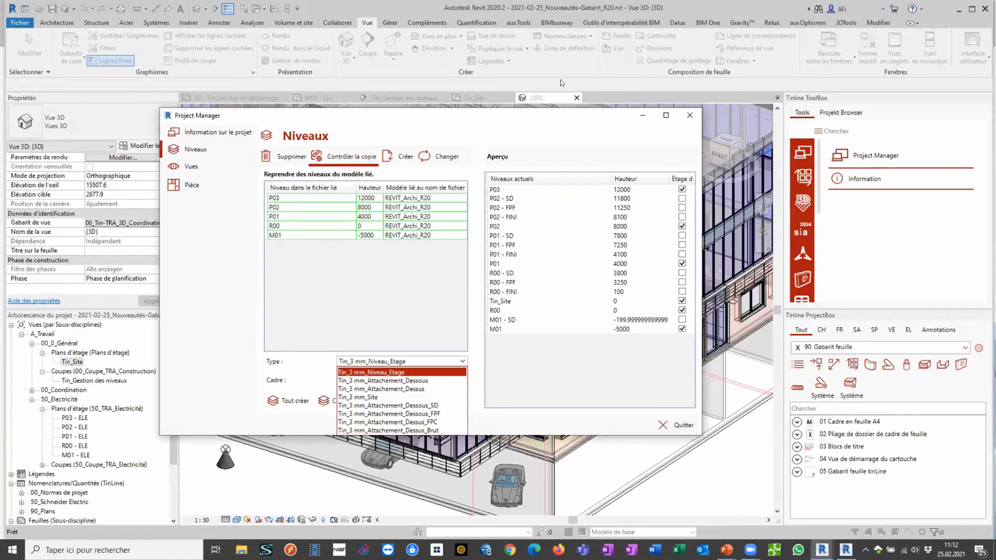
{"action": "left_click", "coordinate": [545, 69]}
{"action": "left_click", "coordinate": [397, 362]}
Review the level types offered for manual level creation, including Tin_3 mm_Site, and quit Project Manager without creating a level
{"action": "left_click", "coordinate": [409, 162]}
{"action": "left_click", "coordinate": [410, 163]}
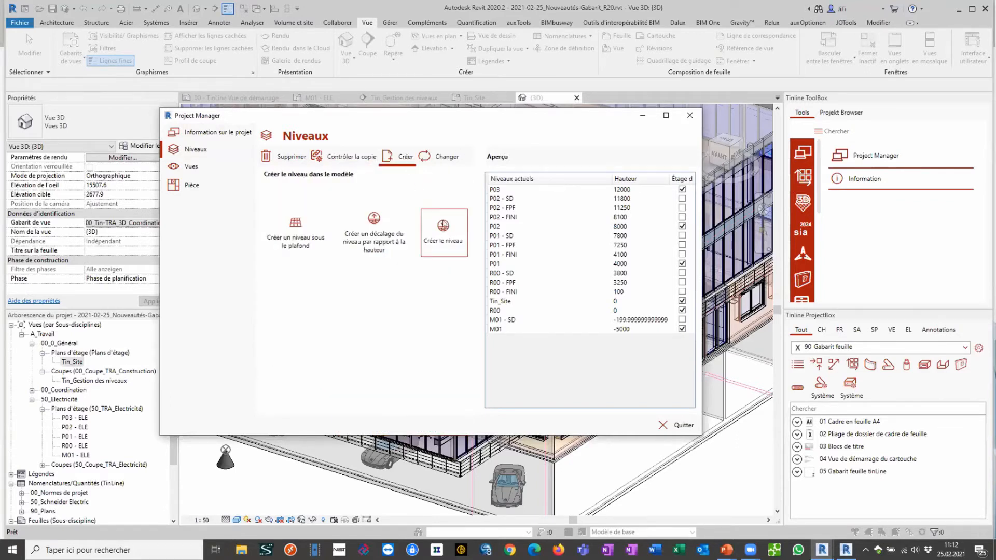
{"action": "left_click", "coordinate": [439, 222]}
{"action": "left_click", "coordinate": [412, 237]}
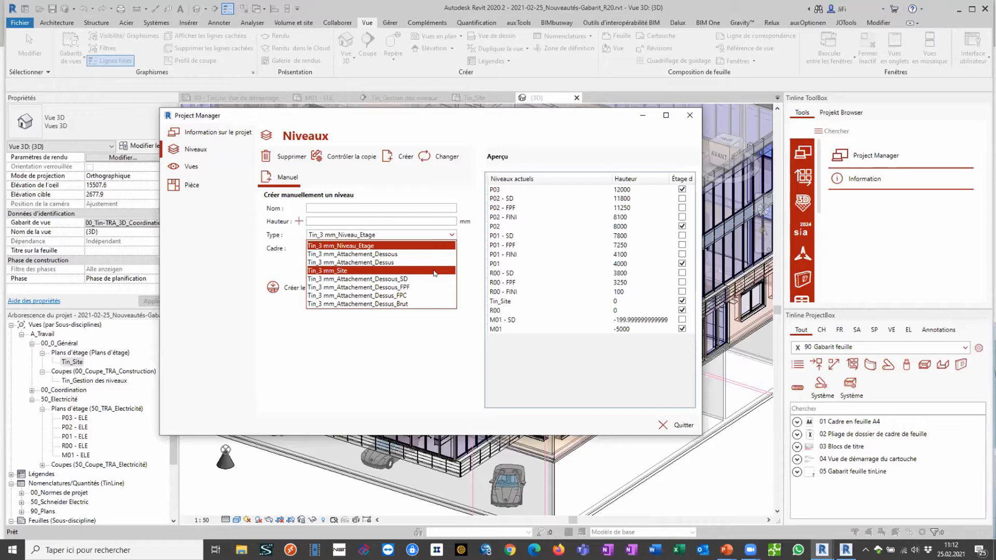
{"action": "left_click", "coordinate": [682, 429]}
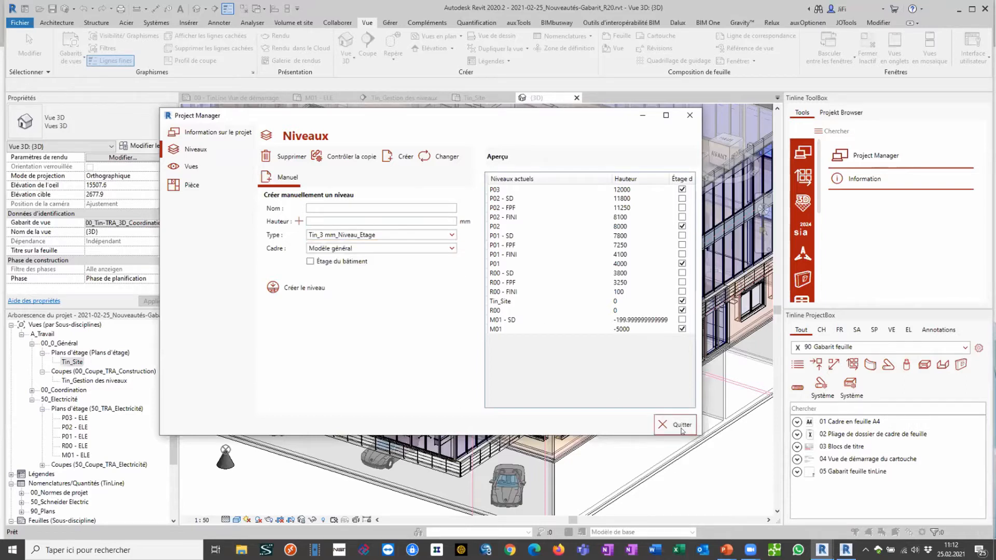
{"action": "left_click", "coordinate": [683, 427]}
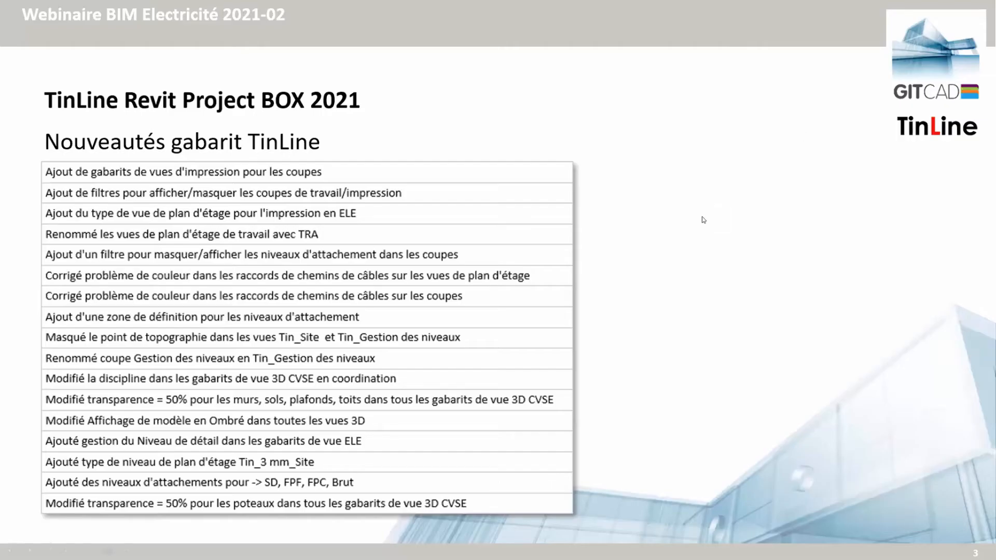
{"action": "key", "text": "Right"}
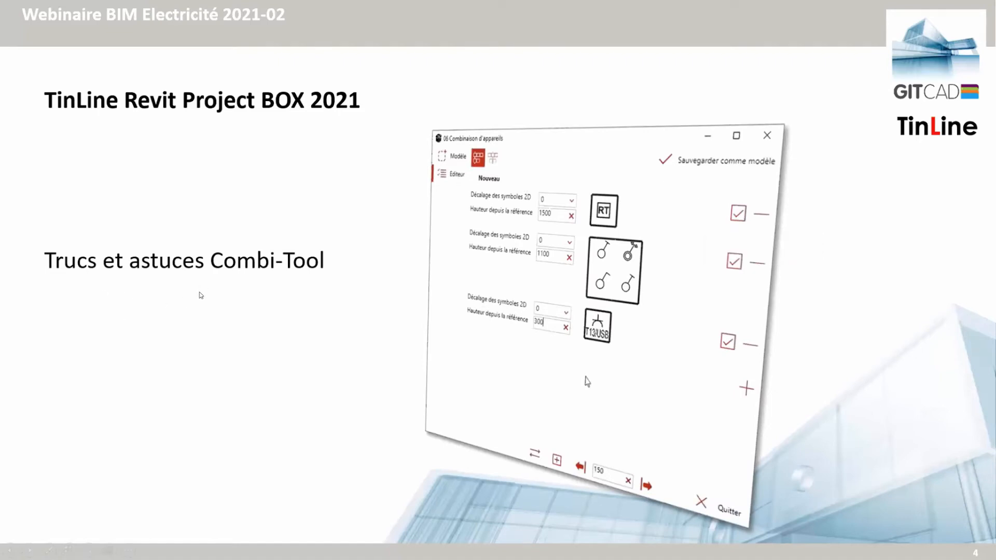
{"action": "key", "text": "Right"}
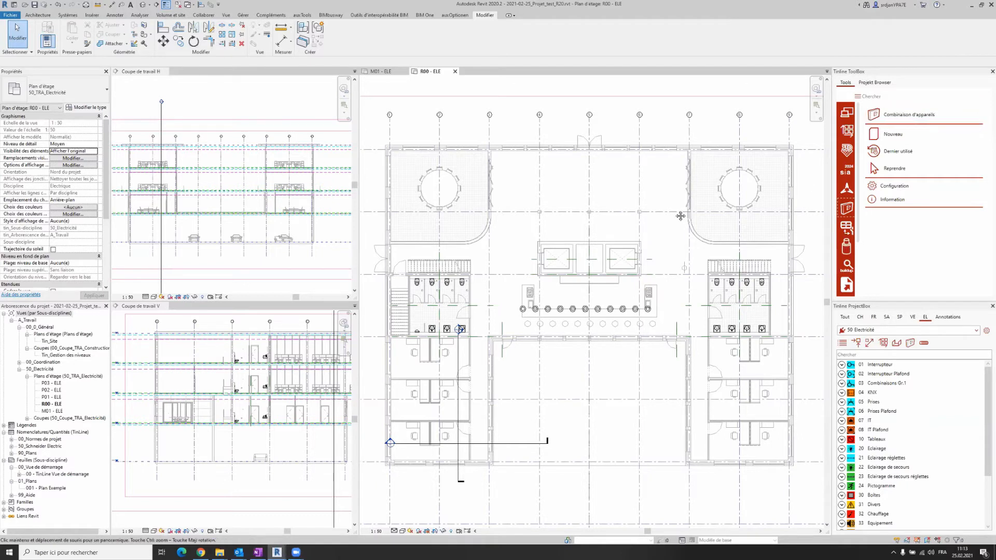
Open the Combinaison d'appareils tool, shift its window toward the plan view, and start a new combination
{"action": "left_click", "coordinate": [887, 113]}
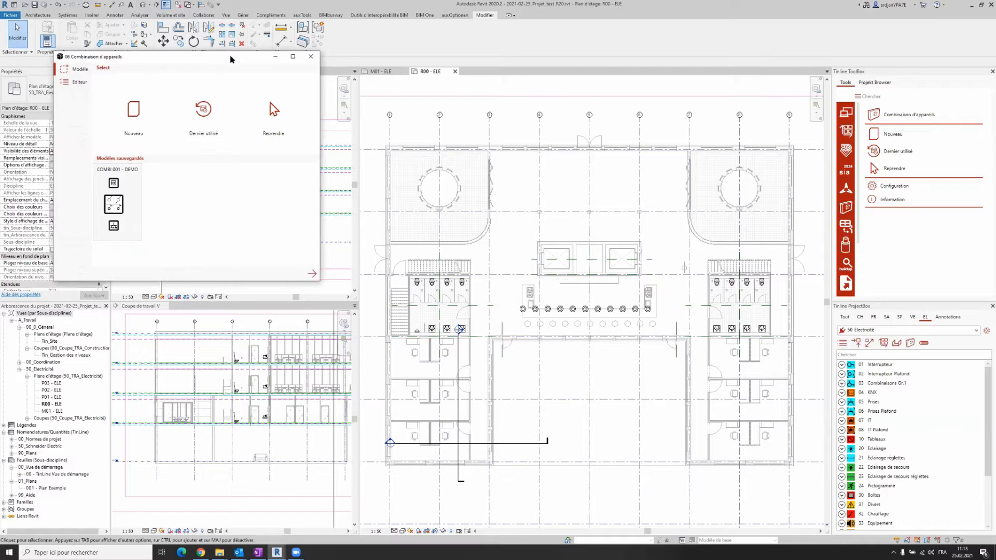
{"action": "left_click_drag", "start_coordinate": [232, 69], "coordinate": [389, 69]}
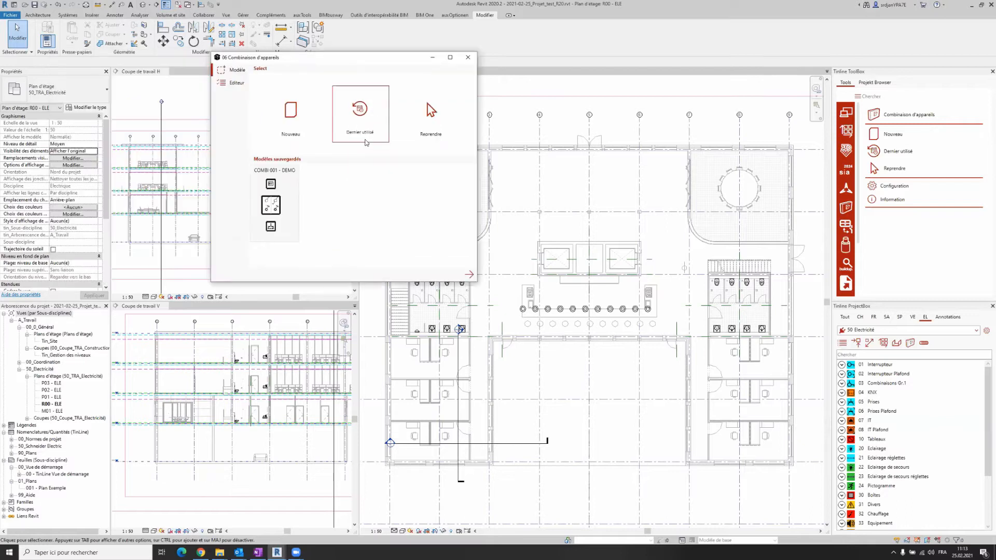
{"action": "left_click", "coordinate": [291, 111]}
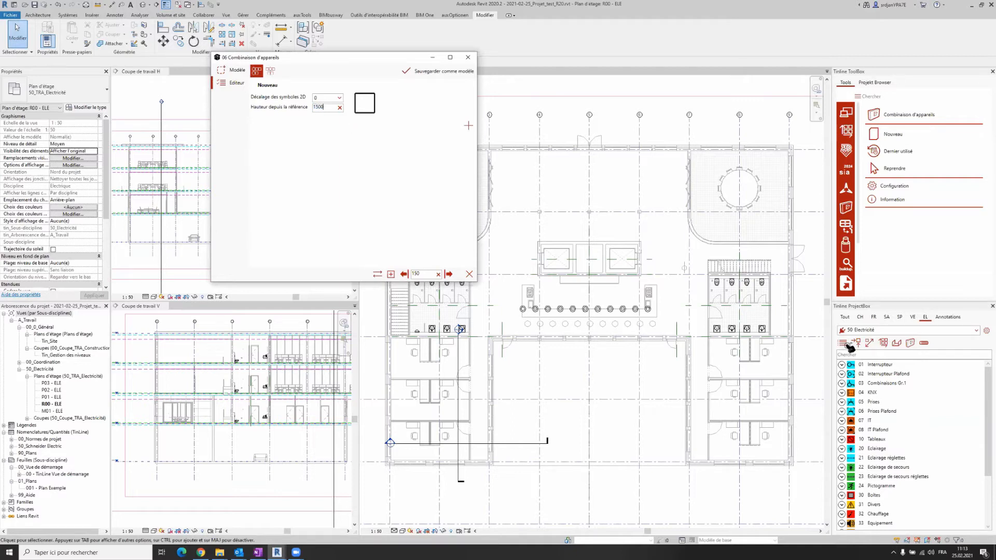
Place a device from 42 Contrôle d'accès in the combination's first frame, two slots high, at height 1500
{"action": "scroll", "coordinate": [891, 426], "scroll_direction": "down", "scroll_amount": 3}
{"action": "scroll", "coordinate": [891, 425], "scroll_direction": "down", "scroll_amount": 2}
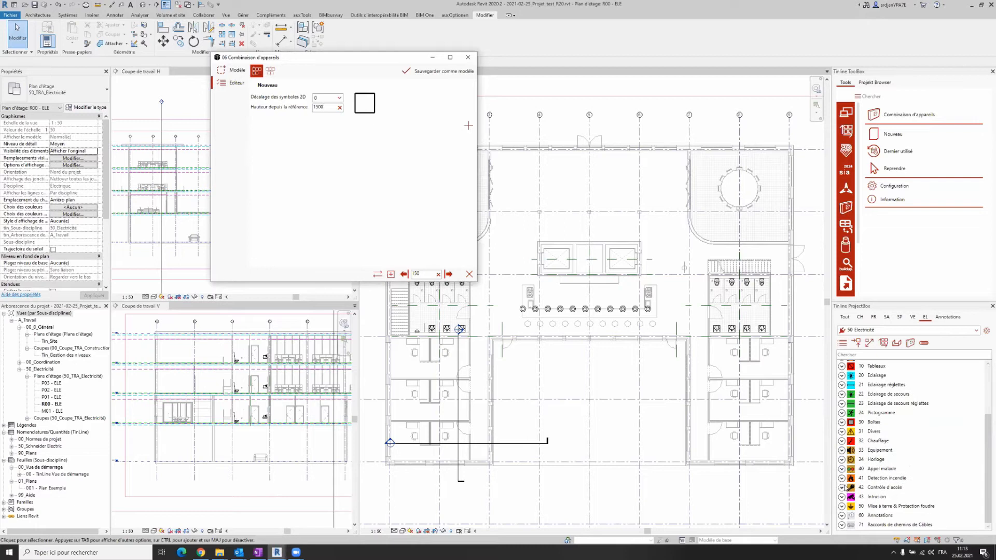
{"action": "left_click", "coordinate": [843, 488]}
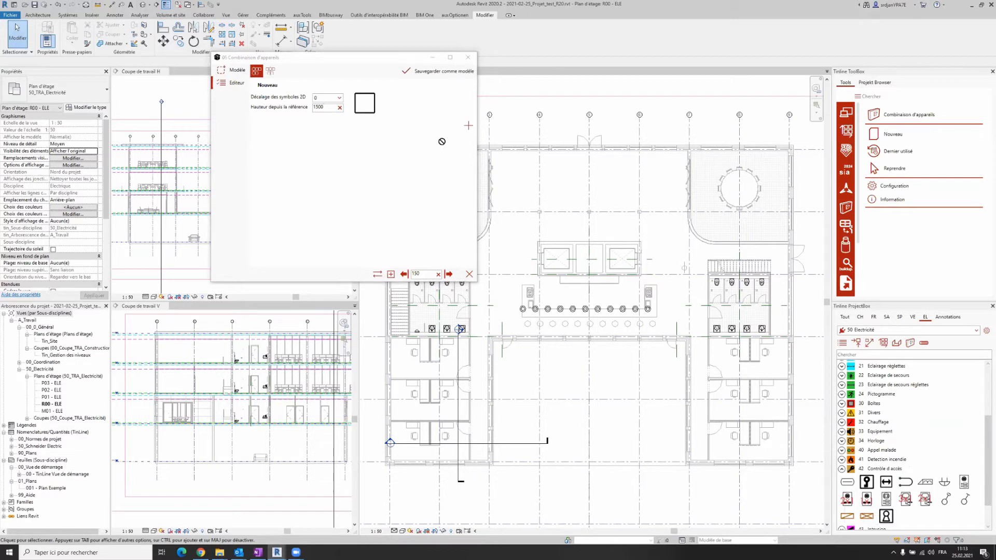
{"action": "left_click_drag", "start_coordinate": [372, 108], "coordinate": [369, 110]}
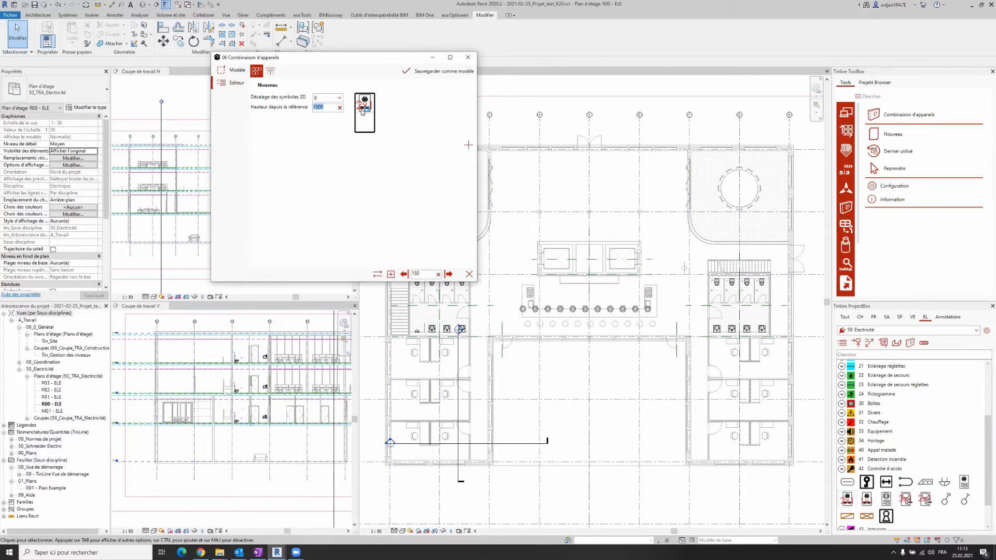
Add a second row at height 1300 and place the RT device from 32 Chauffage in its frame
{"action": "left_click", "coordinate": [468, 145]}
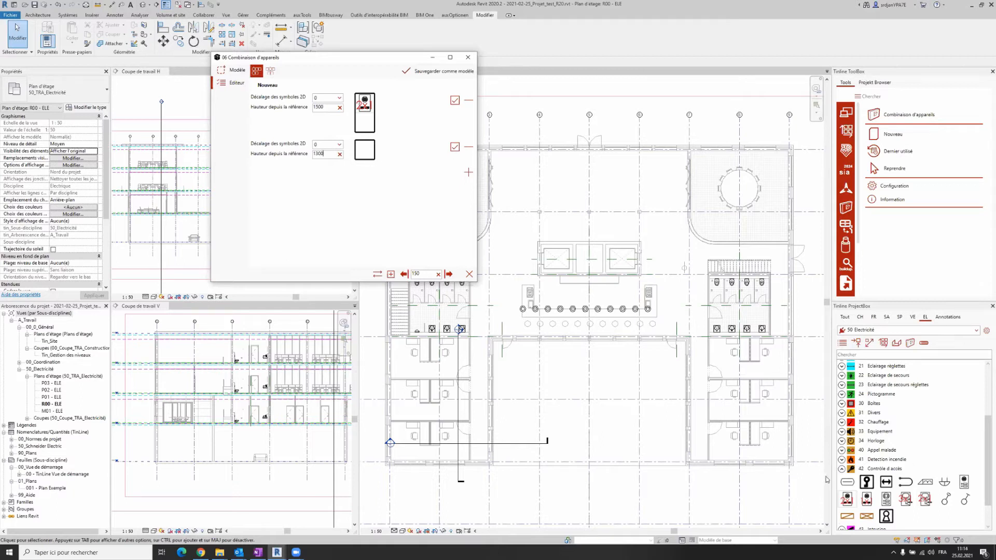
{"action": "left_click", "coordinate": [841, 468]}
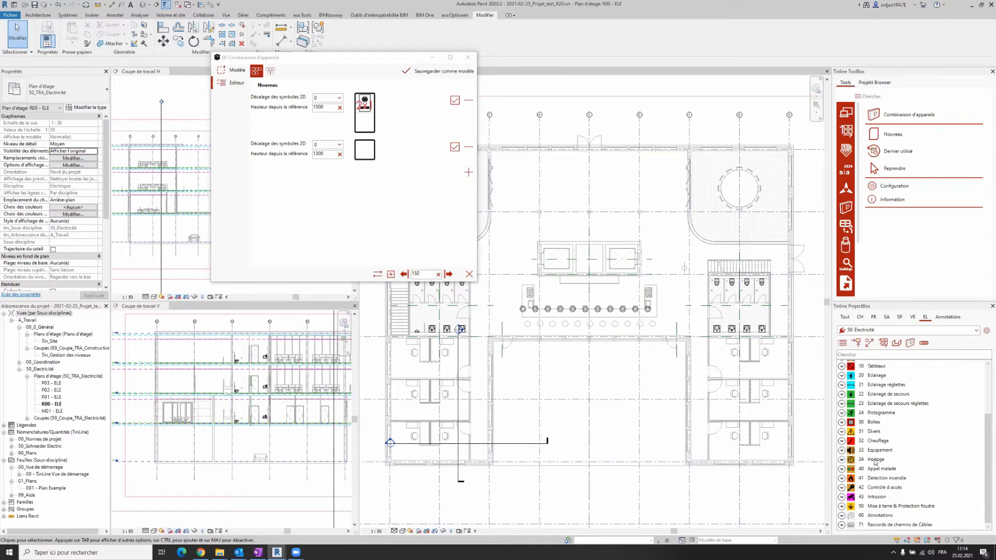
{"action": "scroll", "coordinate": [903, 473], "scroll_direction": "up", "scroll_amount": 1}
{"action": "left_click", "coordinate": [841, 459]}
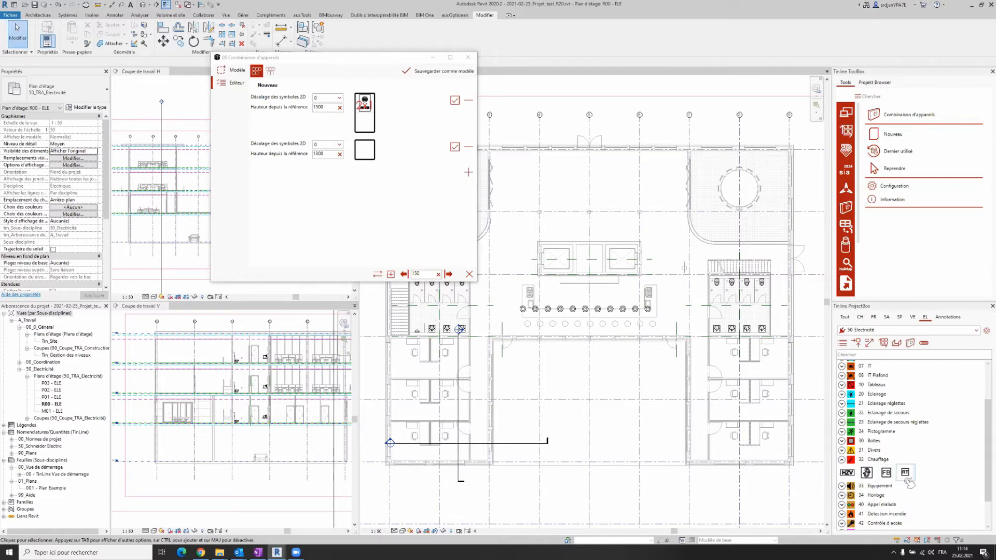
{"action": "left_click_drag", "start_coordinate": [905, 473], "coordinate": [365, 153]}
Add a third row at height 1100, extend its frame to two vertical slots, and fill them with two different 01 Interrupteur switches
{"action": "left_click", "coordinate": [469, 172]}
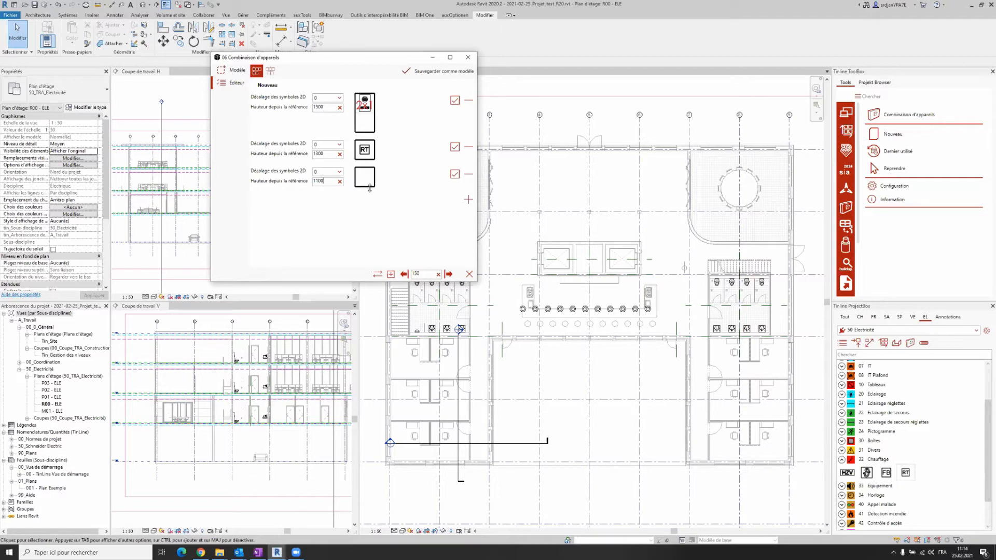
{"action": "left_click_drag", "start_coordinate": [369, 194], "coordinate": [372, 210]}
{"action": "scroll", "coordinate": [882, 441], "scroll_direction": "up", "scroll_amount": 2}
{"action": "left_click", "coordinate": [844, 368]}
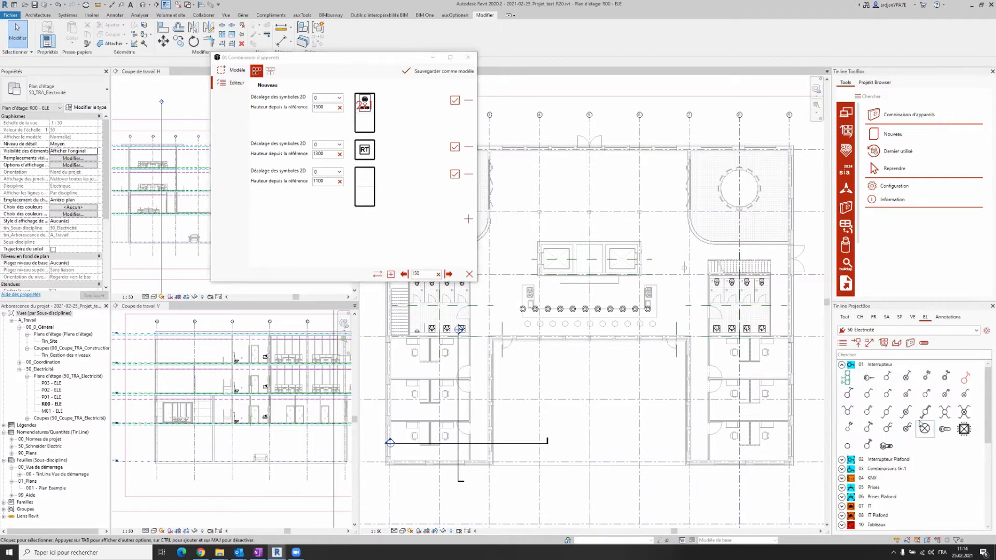
{"action": "left_click_drag", "start_coordinate": [887, 415], "coordinate": [364, 179]}
{"action": "left_click_drag", "start_coordinate": [945, 377], "coordinate": [369, 201]}
Add a fourth row at height 1100, enlarge its frame to two by two slots, and fill it with four 01 Interrupteur switches
{"action": "left_click", "coordinate": [467, 220]}
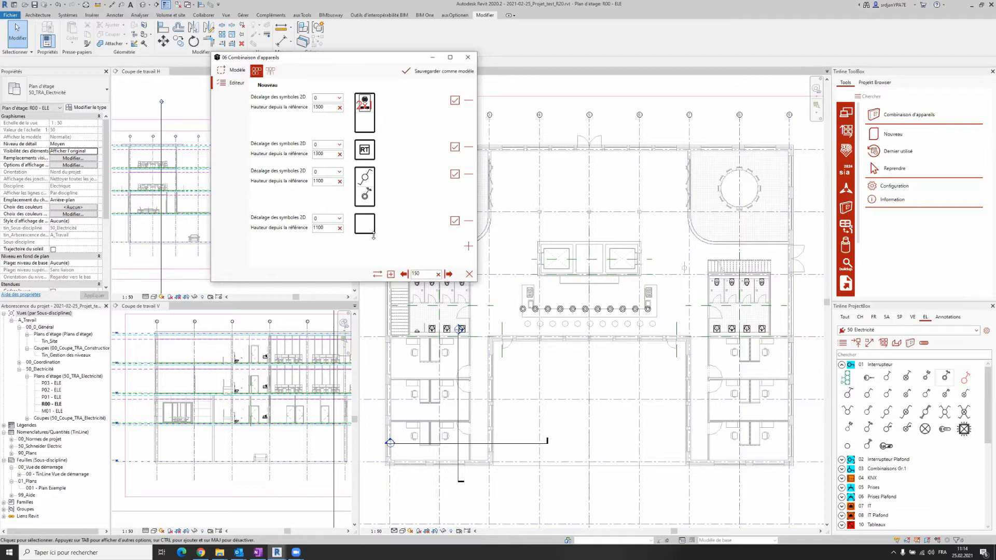
{"action": "left_click_drag", "start_coordinate": [375, 235], "coordinate": [395, 253]}
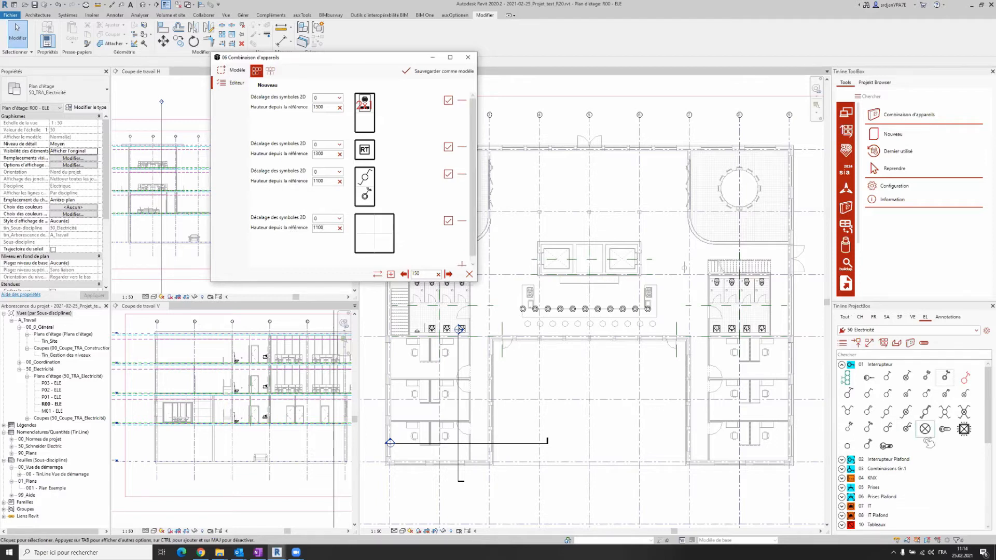
{"action": "left_click_drag", "start_coordinate": [887, 412], "coordinate": [374, 228]}
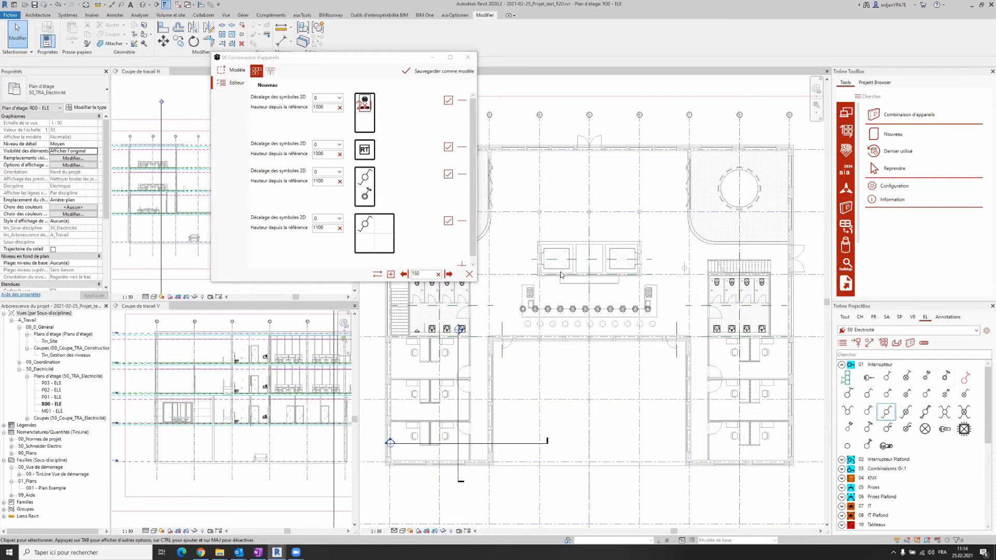
{"action": "left_click_drag", "start_coordinate": [888, 378], "coordinate": [384, 230]}
{"action": "left_click_drag", "start_coordinate": [928, 379], "coordinate": [360, 259]}
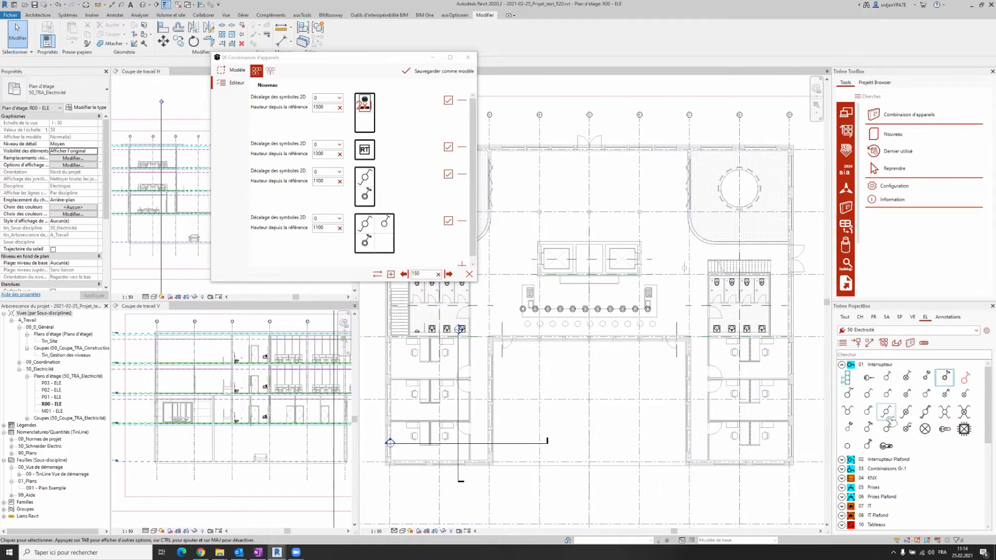
{"action": "left_click_drag", "start_coordinate": [867, 393], "coordinate": [392, 251]}
Enlarge the combination editor, add a fifth row at height 300, and place the triple T13 socket from 05 Prises in its frame
{"action": "left_click", "coordinate": [474, 283]}
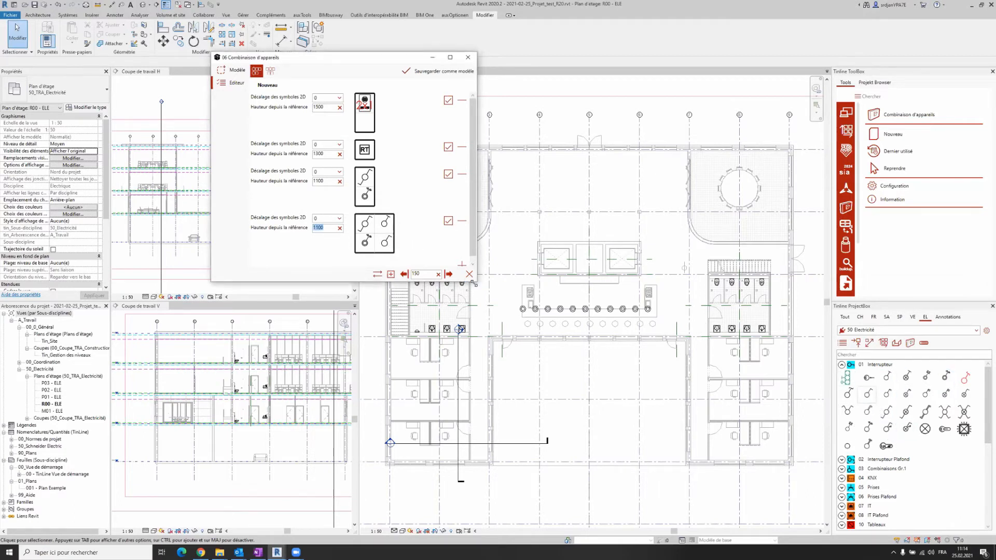
{"action": "left_click_drag", "start_coordinate": [579, 415], "coordinate": [580, 427]}
{"action": "left_click", "coordinate": [574, 265]}
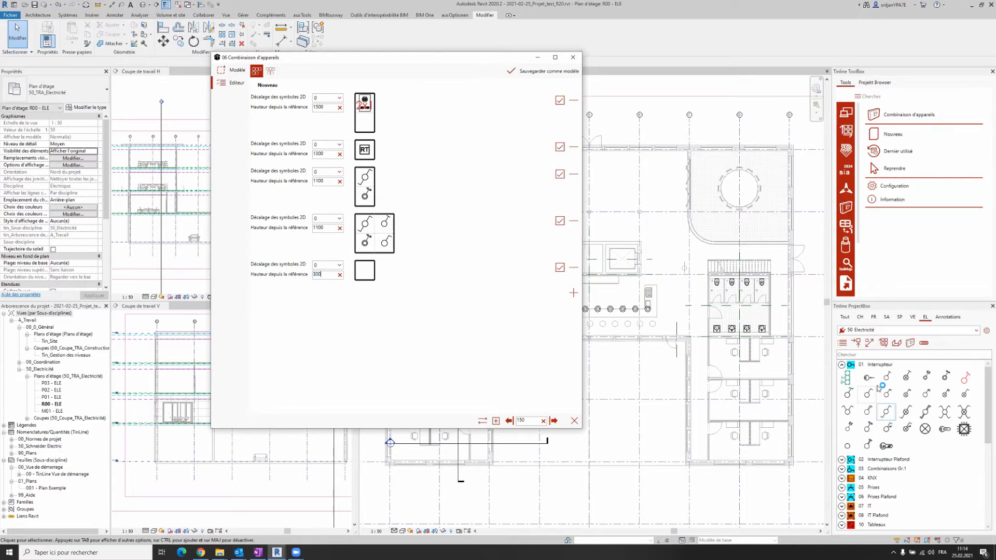
{"action": "left_click", "coordinate": [842, 365]}
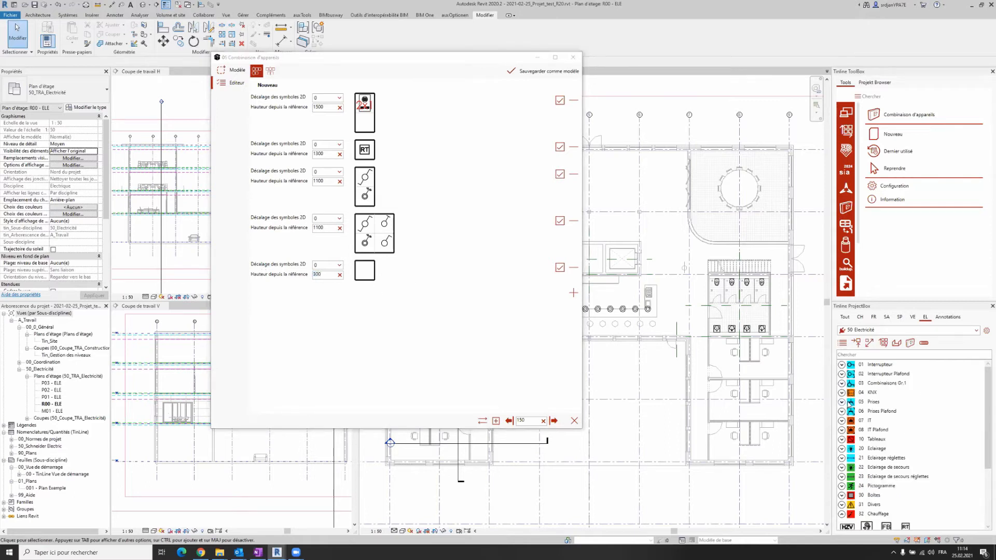
{"action": "left_click", "coordinate": [842, 403]}
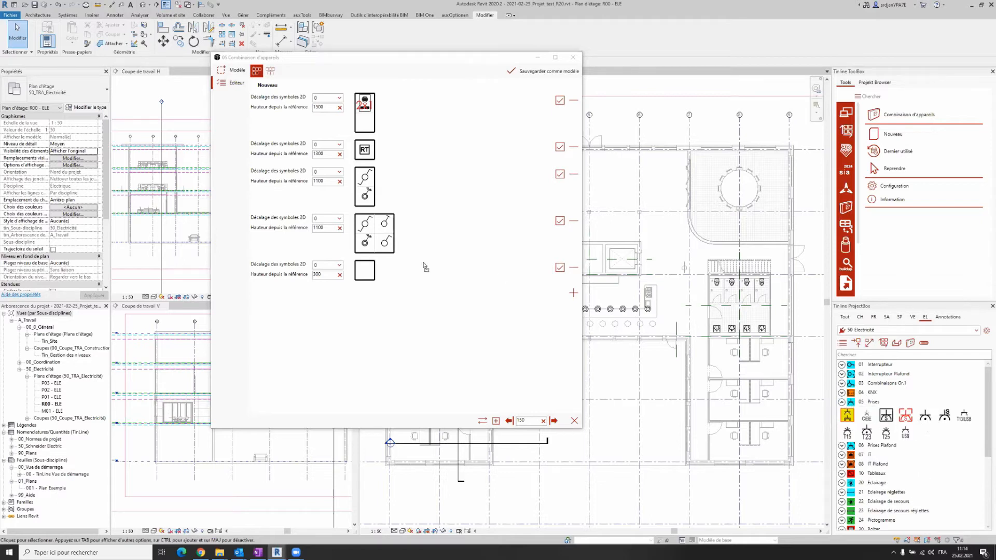
{"action": "left_click_drag", "start_coordinate": [370, 270], "coordinate": [372, 273]}
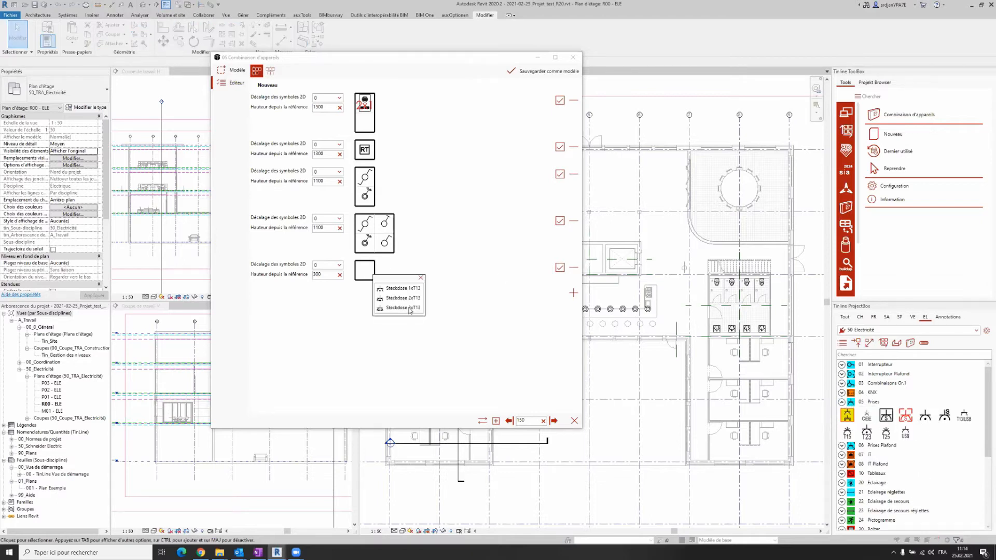
{"action": "left_click", "coordinate": [408, 309]}
Add a sixth row at height 300, widen its frame to two slots, and fill it with a 05 Prises T13 socket and the Steckdose 2xRJ45
{"action": "left_click", "coordinate": [574, 294]}
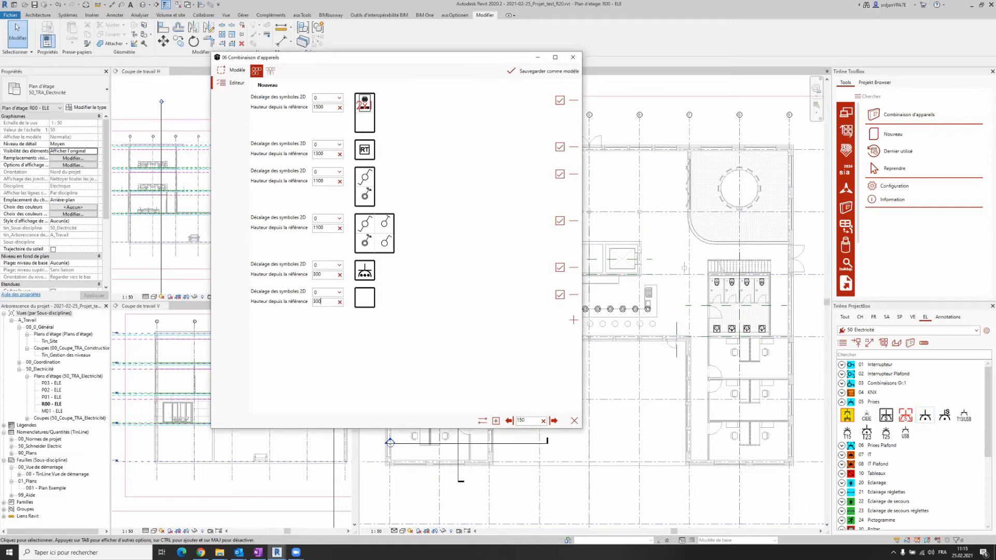
{"action": "left_click_drag", "start_coordinate": [374, 304], "coordinate": [399, 307]}
{"action": "left_click_drag", "start_coordinate": [925, 415], "coordinate": [364, 298]}
{"action": "left_click", "coordinate": [389, 328]}
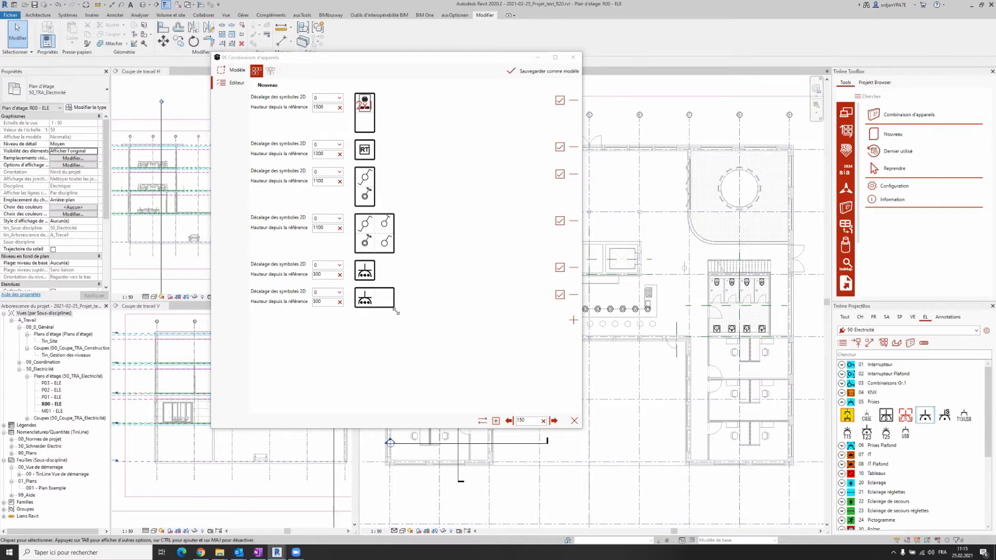
{"action": "left_click", "coordinate": [842, 402]}
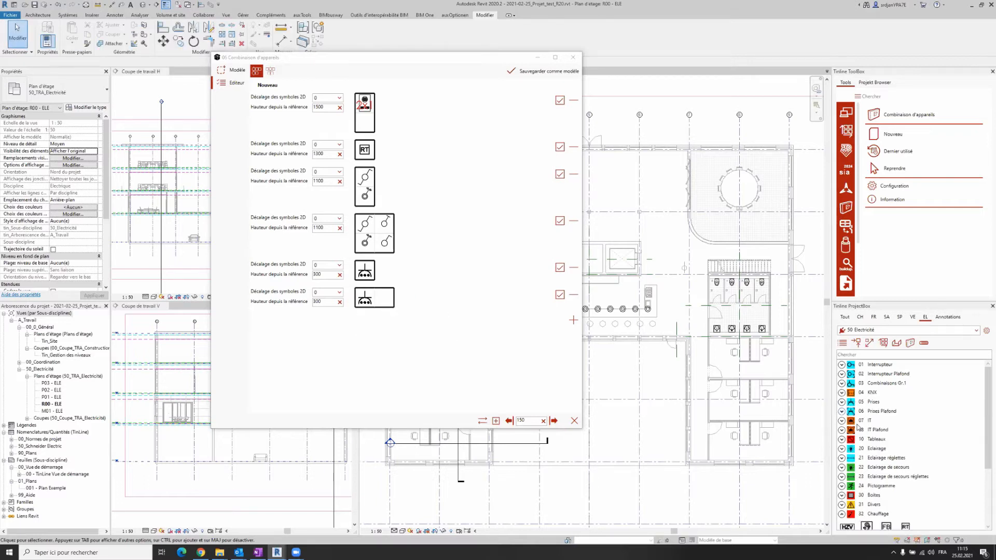
{"action": "left_click", "coordinate": [841, 420]}
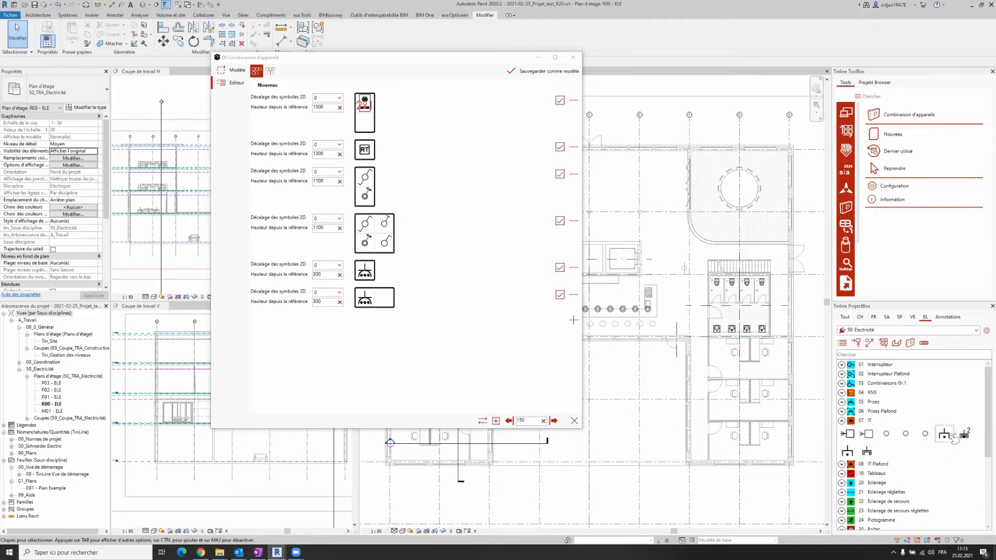
{"action": "left_click_drag", "start_coordinate": [894, 413], "coordinate": [389, 297]}
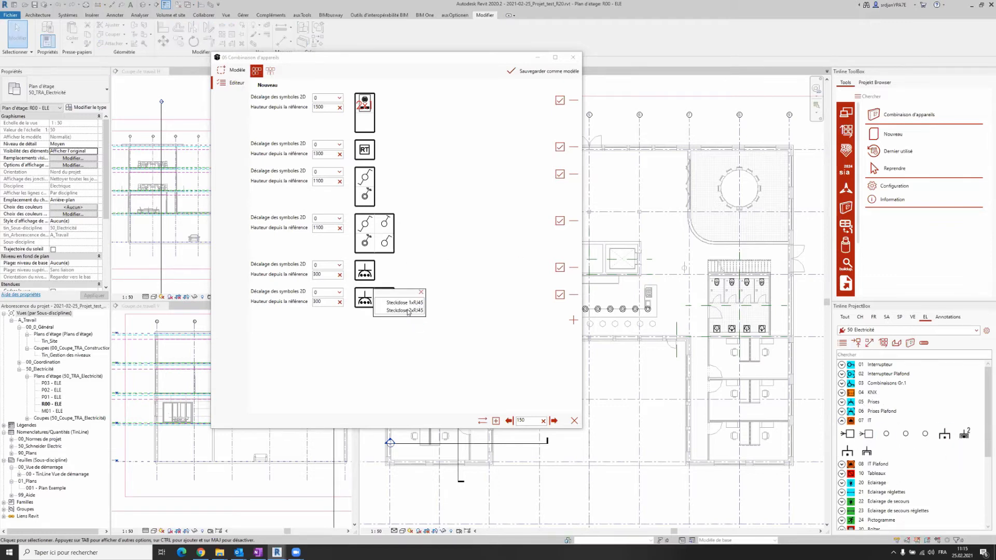
{"action": "left_click", "coordinate": [408, 310]}
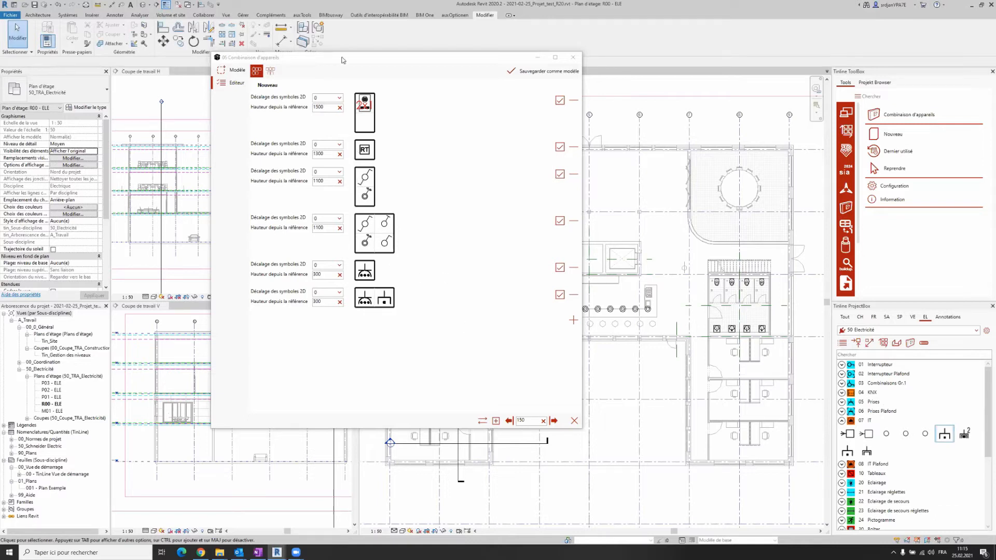
Disable all six rows of the combination
{"action": "left_click", "coordinate": [560, 100]}
{"action": "left_click", "coordinate": [560, 147]}
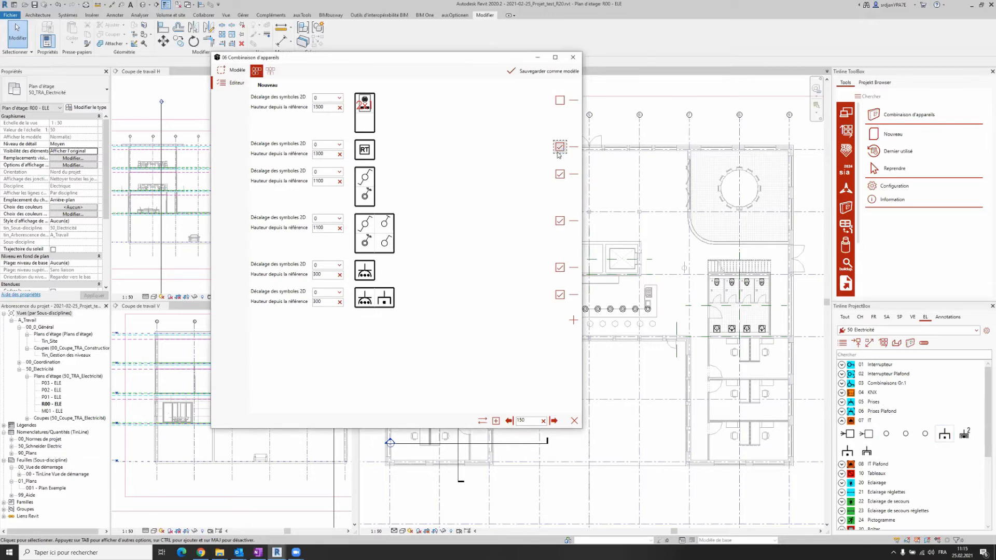
{"action": "left_click", "coordinate": [559, 174]}
{"action": "left_click", "coordinate": [560, 220]}
{"action": "left_click", "coordinate": [560, 268]}
{"action": "left_click", "coordinate": [560, 295]}
Save the combination as a model named SMI_générique in Personal templates
{"action": "left_click", "coordinate": [543, 71]}
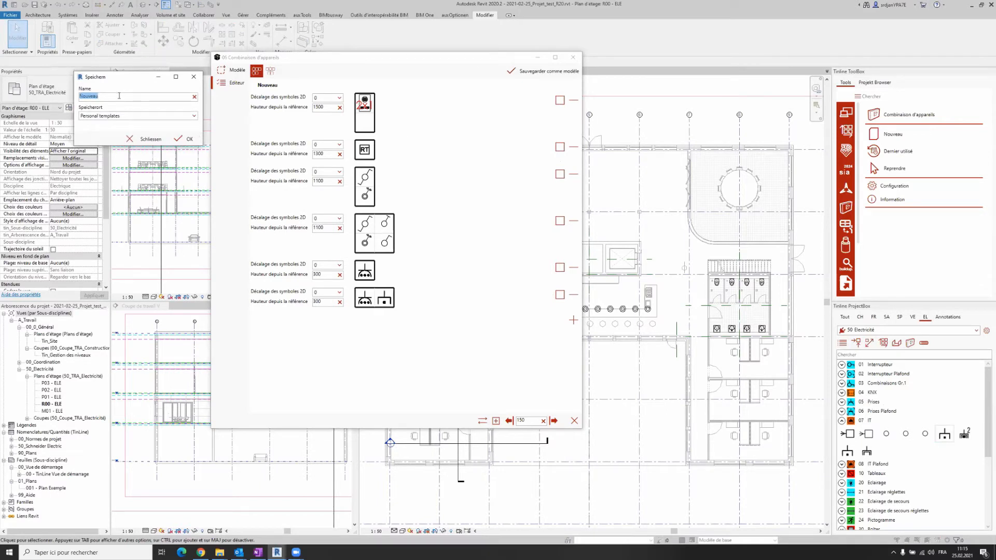
{"action": "type", "text": "SMI_générique"}
{"action": "left_click", "coordinate": [184, 140]}
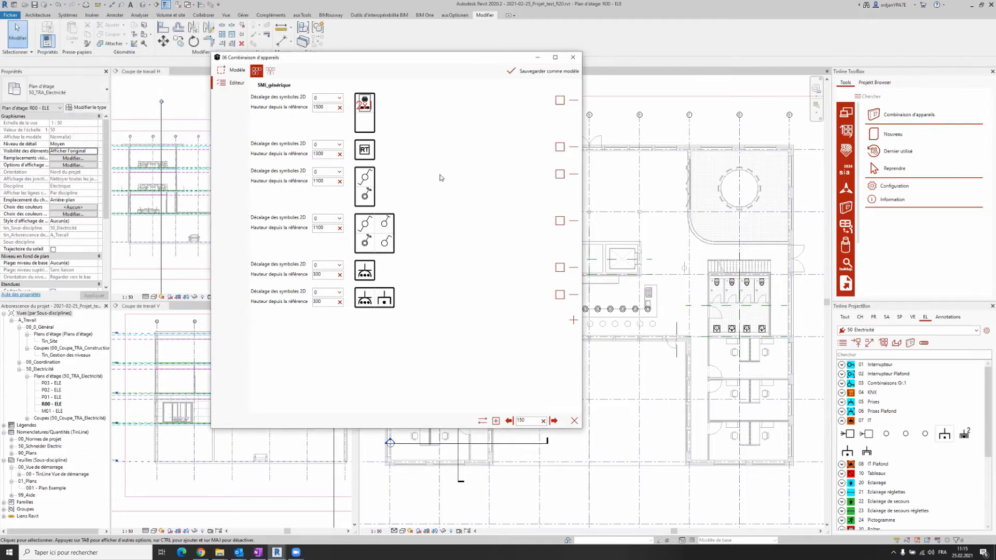
Move the editor off the floor plan and enable the first three rows, at heights 1500, 1300 and 1100
{"action": "left_click_drag", "start_coordinate": [455, 71], "coordinate": [299, 83]}
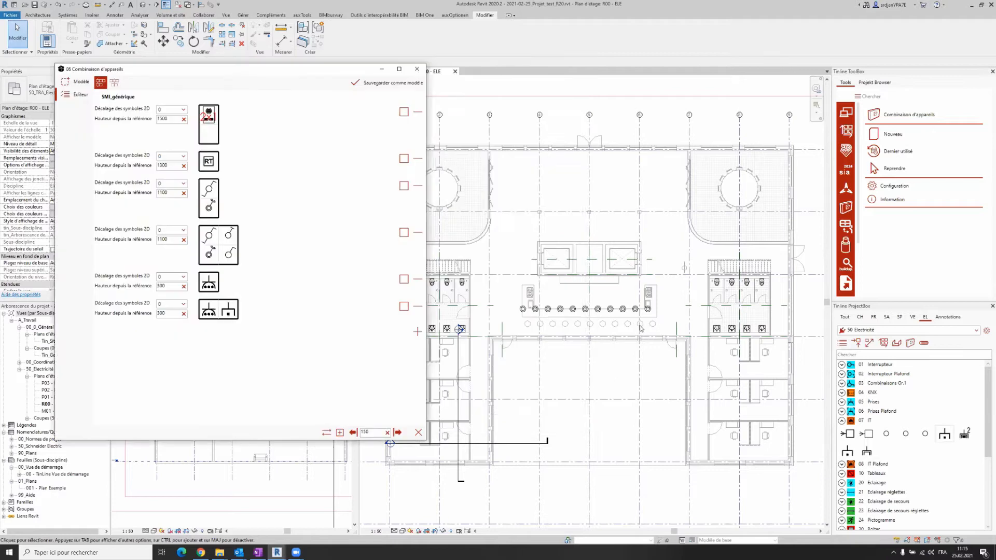
{"action": "scroll", "coordinate": [604, 346], "scroll_direction": "up", "scroll_amount": 5}
{"action": "scroll", "coordinate": [603, 346], "scroll_direction": "up", "scroll_amount": 3}
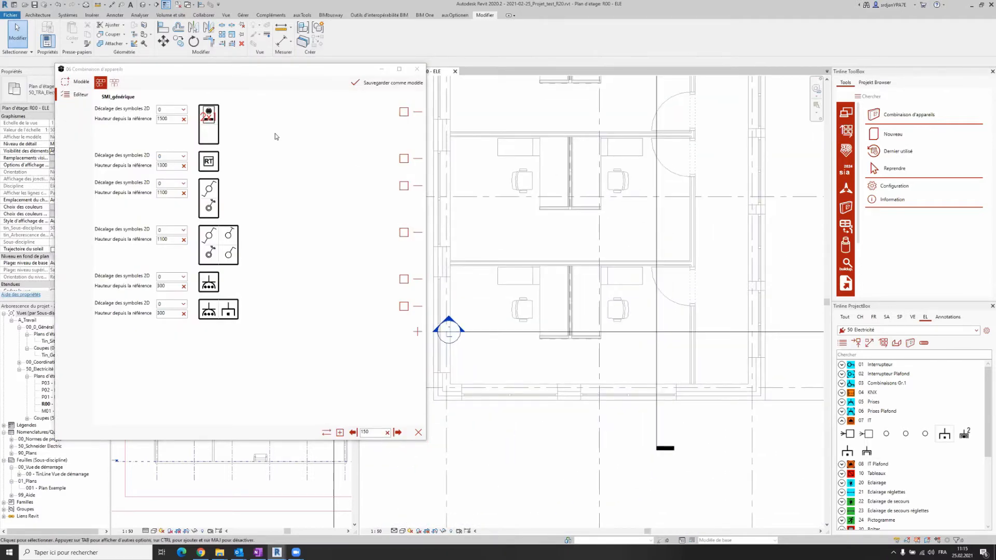
{"action": "left_click", "coordinate": [409, 127]}
{"action": "left_click", "coordinate": [404, 111]}
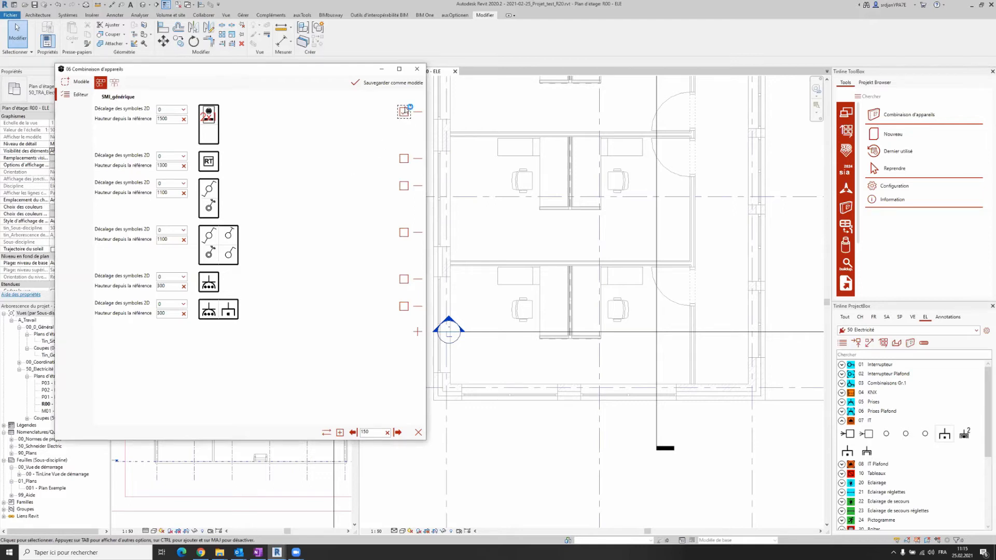
{"action": "left_click", "coordinate": [404, 159]}
{"action": "left_click", "coordinate": [404, 186]}
Insert the enabled rows with the 150 offset on the construction plane, at the wall corner beside the lowest office's door
{"action": "left_click", "coordinate": [398, 433]}
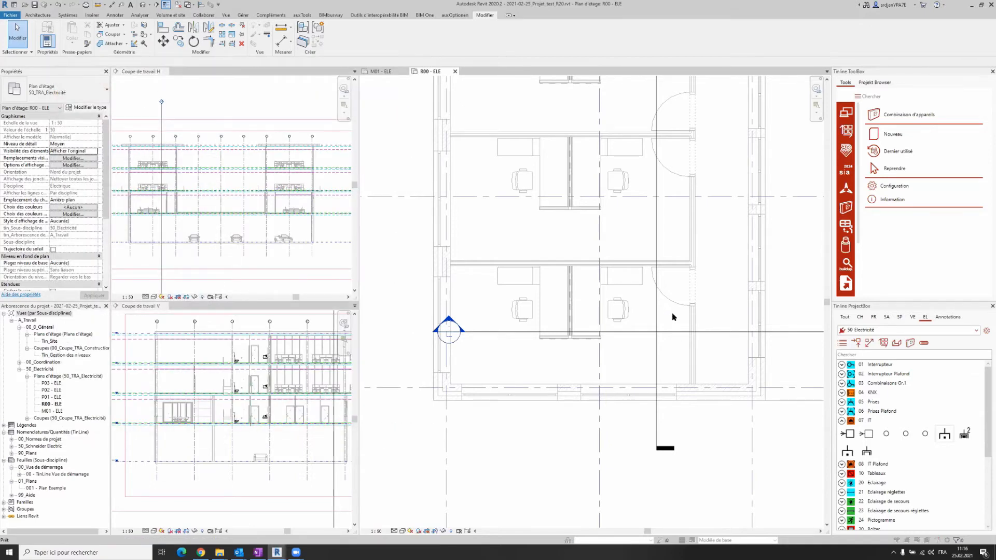
{"action": "key", "text": "Escape"}
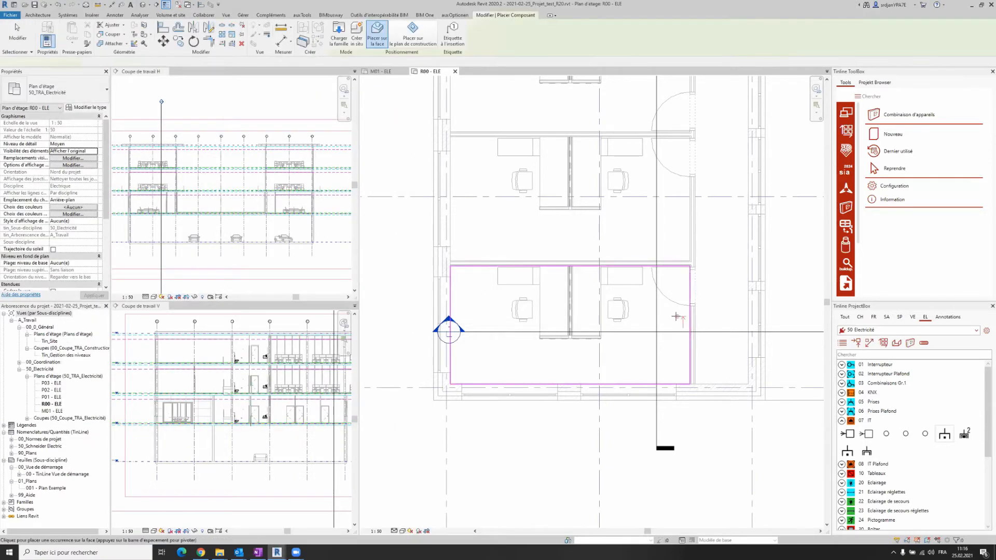
{"action": "scroll", "coordinate": [677, 318], "scroll_direction": "up", "scroll_amount": 3}
{"action": "left_click", "coordinate": [413, 33]}
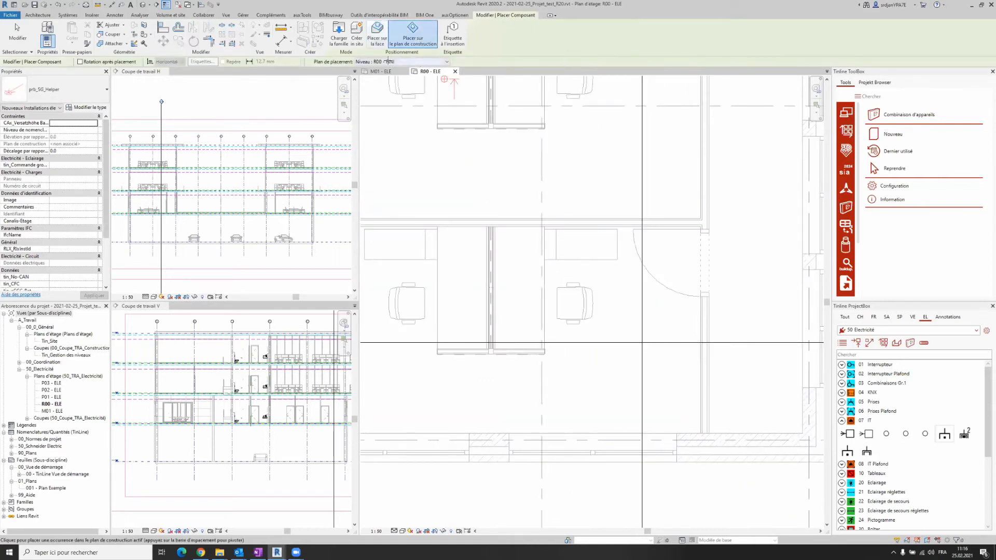
{"action": "scroll", "coordinate": [652, 283], "scroll_direction": "up", "scroll_amount": 2}
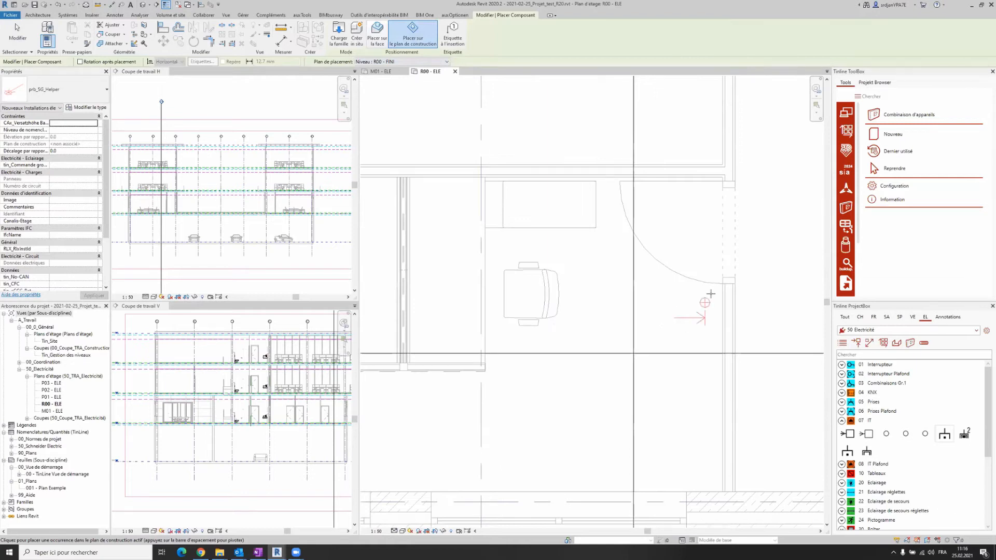
{"action": "scroll", "coordinate": [729, 280], "scroll_direction": "up", "scroll_amount": 2}
{"action": "left_click", "coordinate": [730, 277]}
{"action": "key", "text": "Escape"}
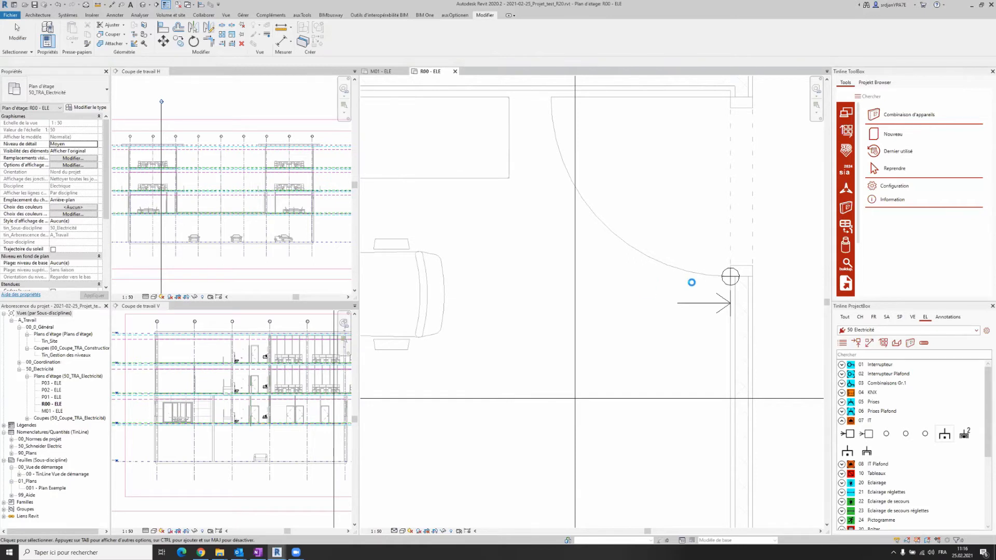
Disable the 1500 row and the two-switch 1100 row, and enable the four-switch row and the single-socket row at 300
{"action": "scroll", "coordinate": [678, 323], "scroll_direction": "down", "scroll_amount": 5}
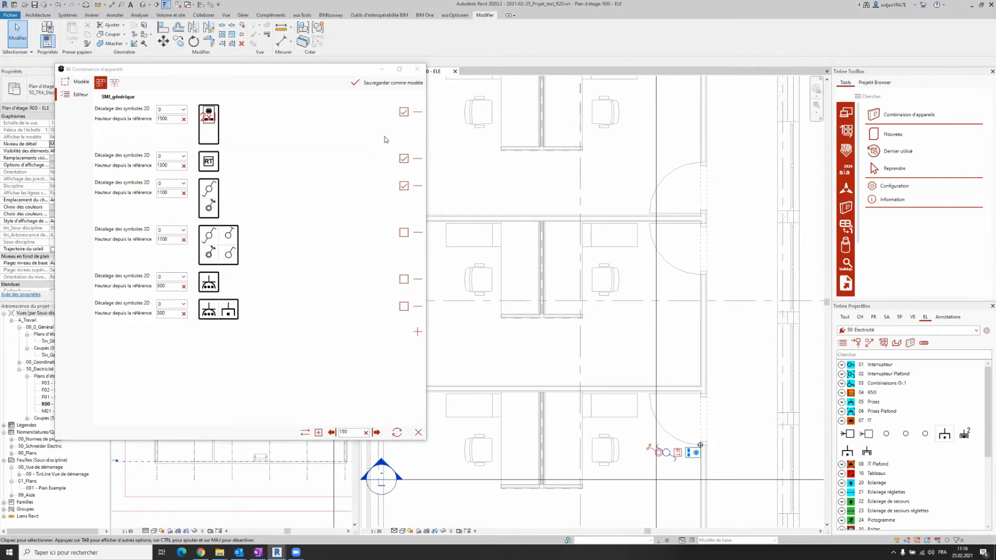
{"action": "left_click", "coordinate": [403, 112]}
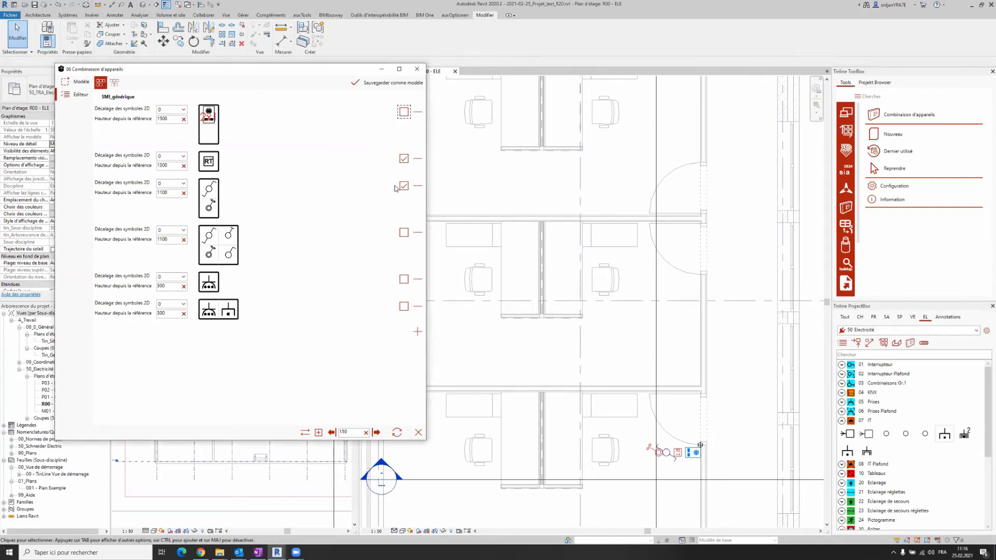
{"action": "left_click", "coordinate": [404, 186]}
{"action": "left_click", "coordinate": [403, 233]}
{"action": "left_click", "coordinate": [404, 280]}
Insert the newly enabled device rows at the wall corner beside the door of the next office up
{"action": "left_click", "coordinate": [378, 433]}
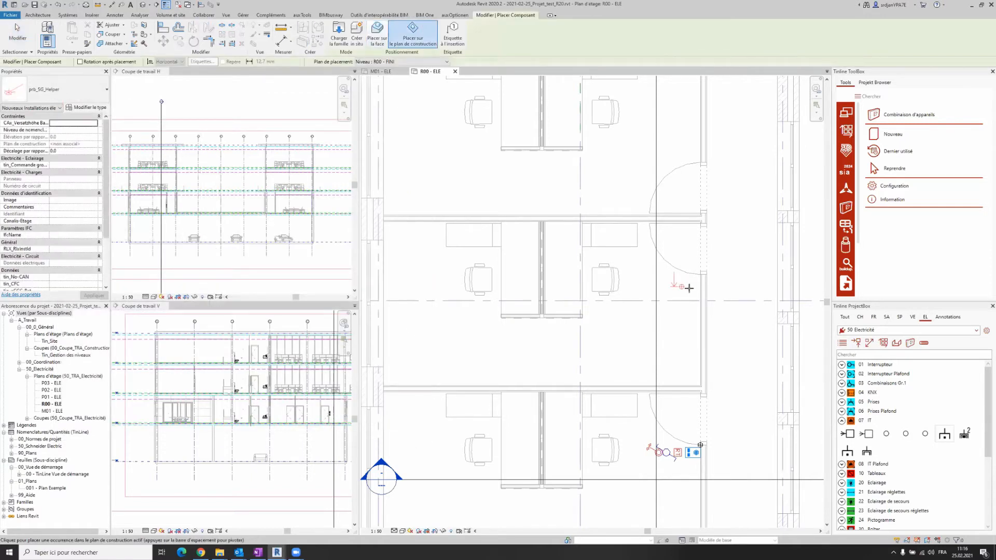
{"action": "scroll", "coordinate": [695, 285], "scroll_direction": "up", "scroll_amount": 4}
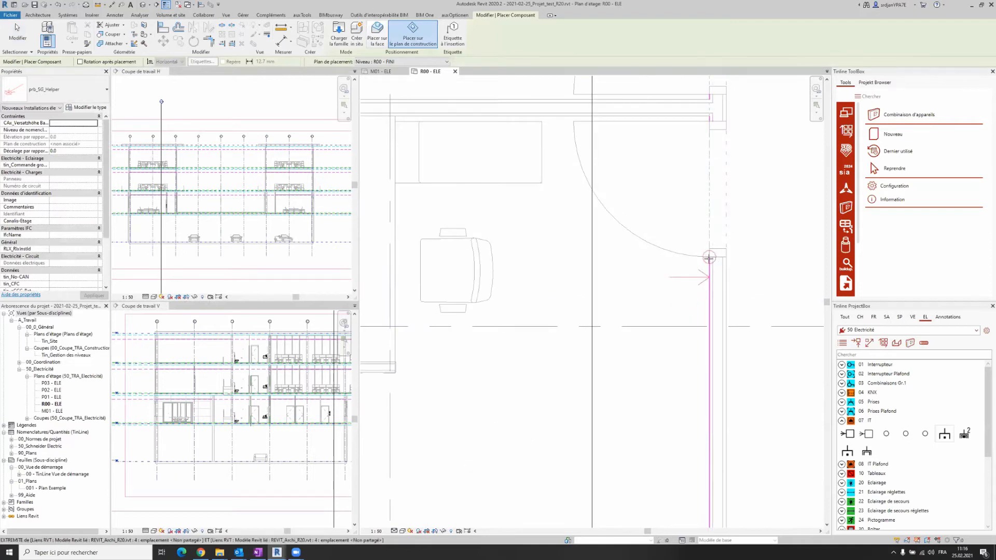
{"action": "left_click", "coordinate": [709, 256]}
{"action": "key", "text": "Escape"}
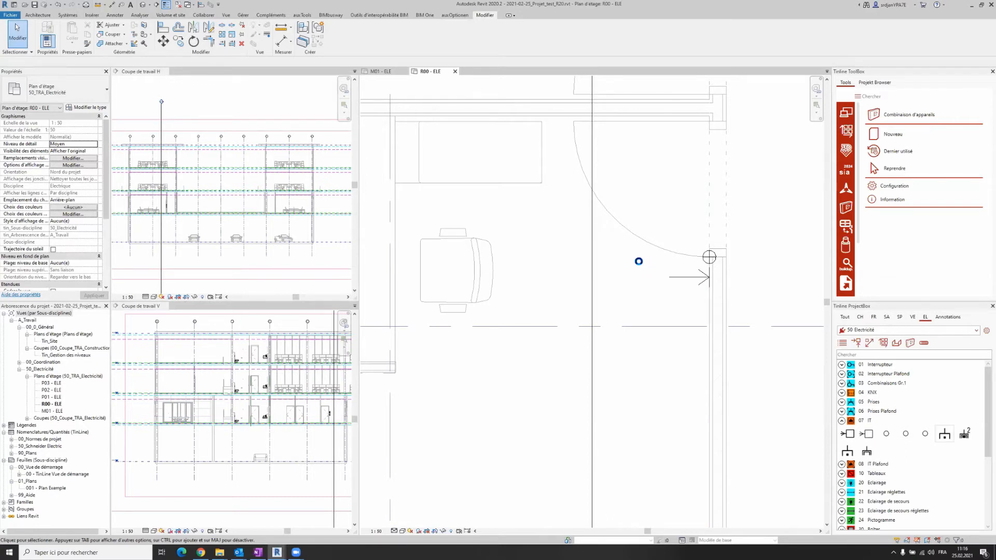
Enable only the last row, with the T13 and RJ45 sockets at height 300, and set the placement offset to 0
{"action": "scroll", "coordinate": [724, 245], "scroll_direction": "down", "scroll_amount": 2}
{"action": "scroll", "coordinate": [721, 254], "scroll_direction": "down", "scroll_amount": 2}
{"action": "scroll", "coordinate": [640, 248], "scroll_direction": "up", "scroll_amount": 3}
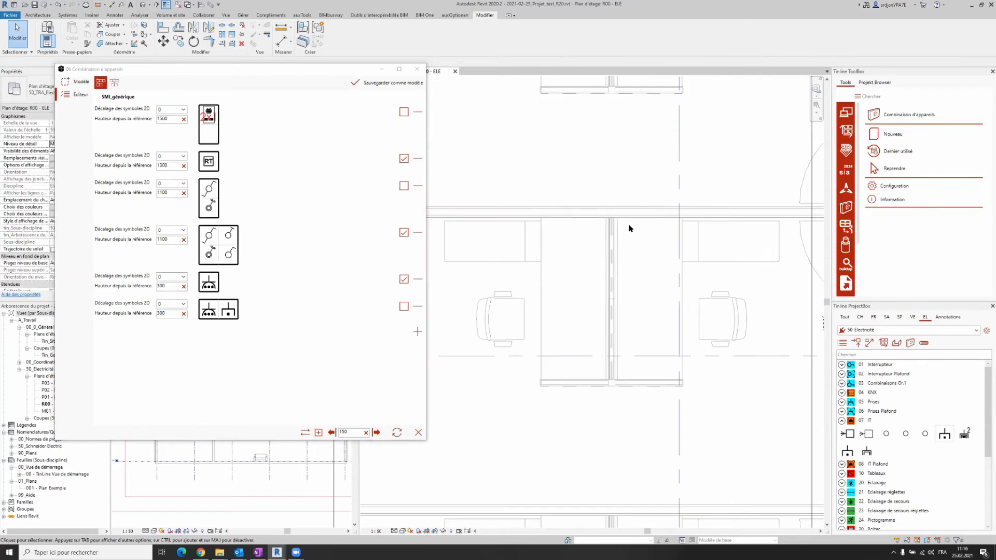
{"action": "left_click", "coordinate": [404, 158]}
{"action": "left_click", "coordinate": [404, 234]}
{"action": "left_click", "coordinate": [404, 279]}
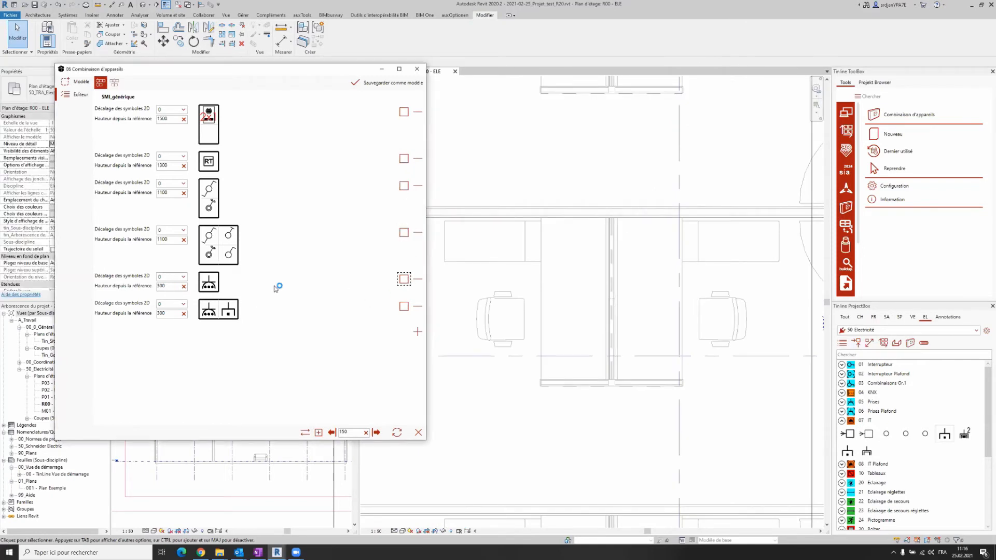
{"action": "left_click", "coordinate": [404, 307]}
{"action": "left_click_drag", "start_coordinate": [357, 434], "coordinate": [301, 438]}
{"action": "type", "text": "0"}
Insert the socket row on the middle office's upper wall, beside the partition between the desks
{"action": "left_click", "coordinate": [377, 433]}
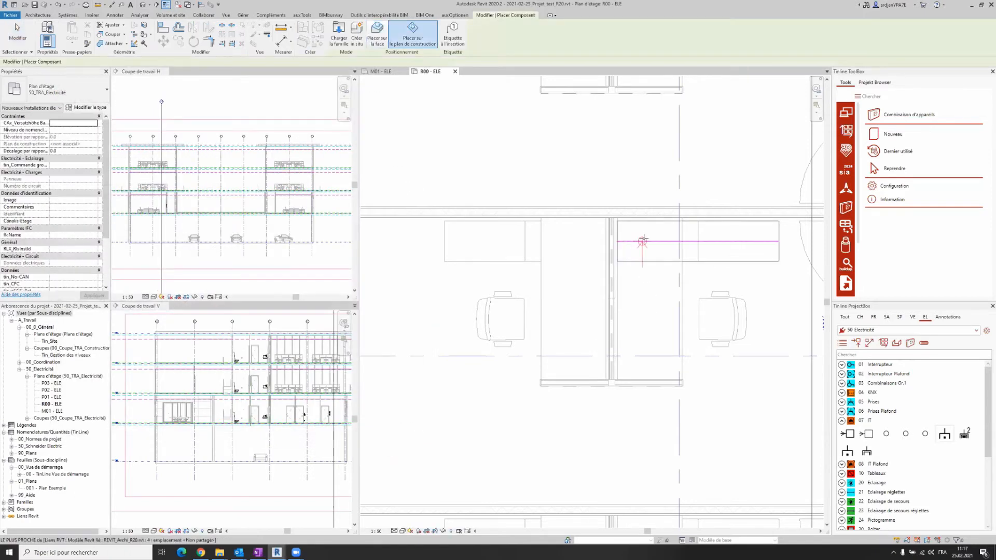
{"action": "scroll", "coordinate": [642, 228], "scroll_direction": "up", "scroll_amount": 3}
{"action": "left_click", "coordinate": [648, 206]}
{"action": "key", "text": "Escape"}
{"action": "key", "text": "Escape"}
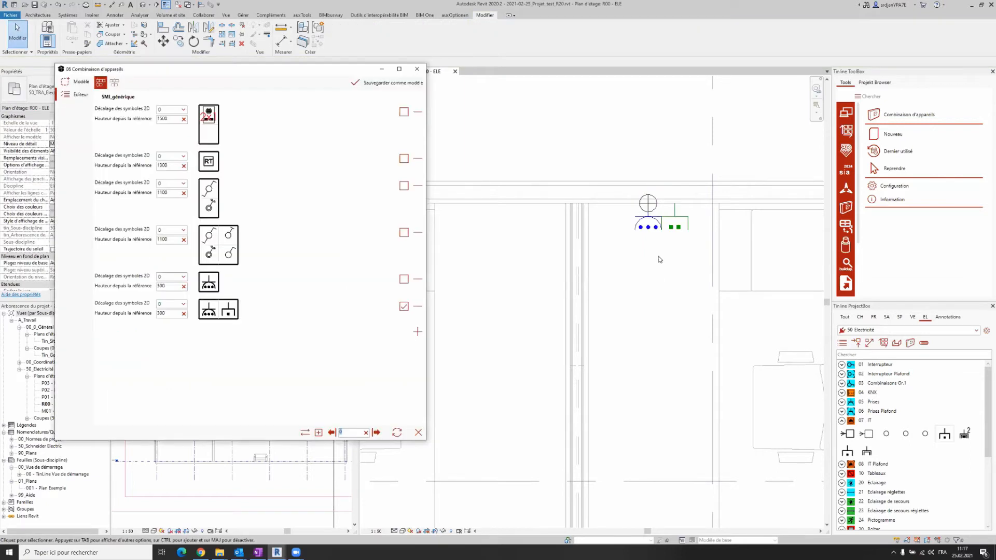
Disable the last row and close the Combinaison d'appareils editor
{"action": "scroll", "coordinate": [657, 252], "scroll_direction": "down", "scroll_amount": 3}
{"action": "scroll", "coordinate": [657, 243], "scroll_direction": "down", "scroll_amount": 3}
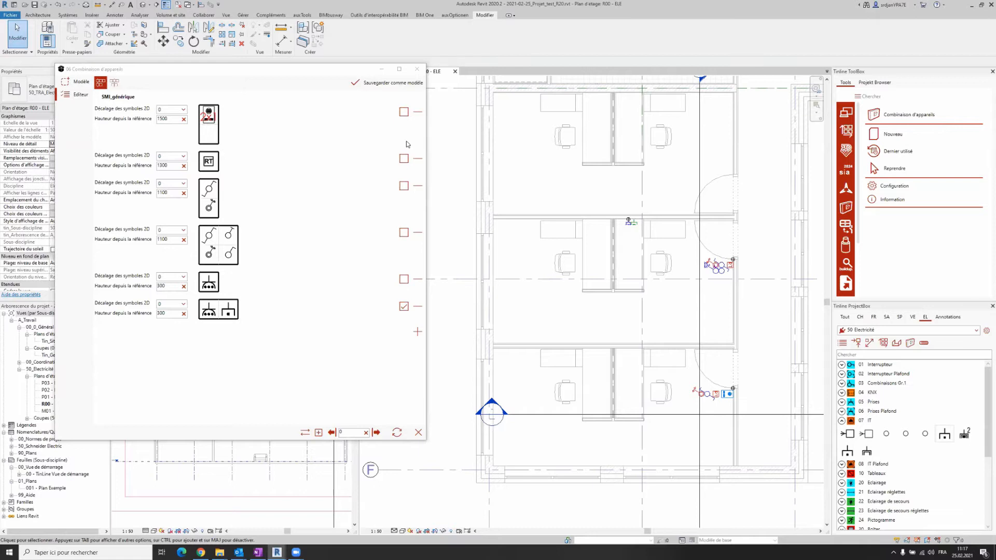
{"action": "left_click", "coordinate": [404, 306]}
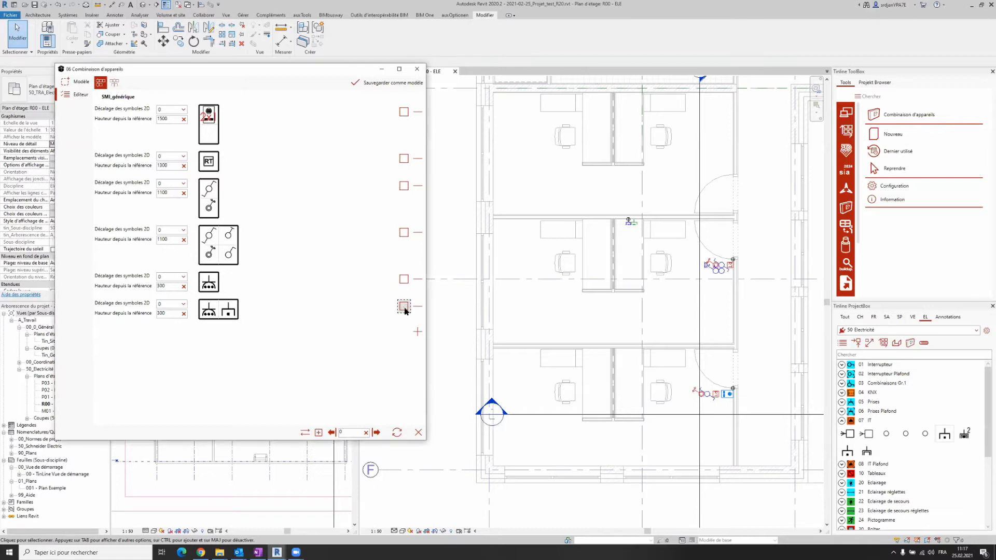
{"action": "left_click", "coordinate": [418, 433]}
Switch the 2D symbol of the lower push-button in the middle office's door-side device cluster to the mirrored (gespiegelt) Taster variant
{"action": "scroll", "coordinate": [690, 332], "scroll_direction": "up", "scroll_amount": 5}
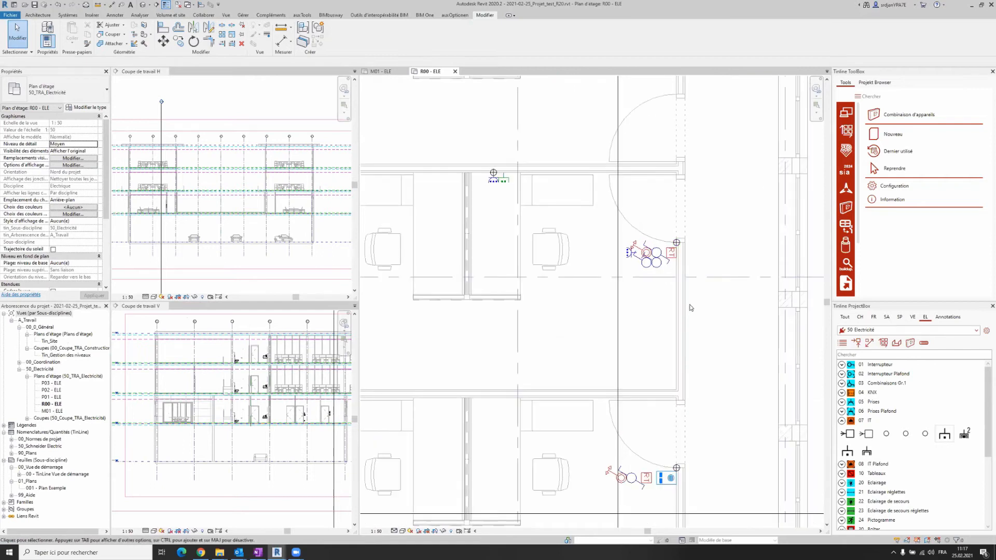
{"action": "scroll", "coordinate": [649, 251], "scroll_direction": "up", "scroll_amount": 3}
{"action": "left_click", "coordinate": [648, 249]}
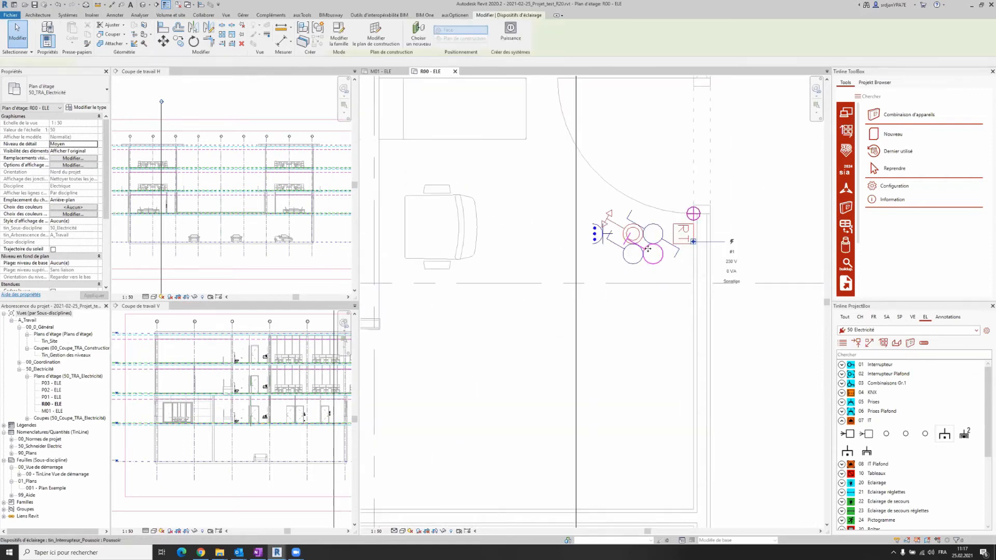
{"action": "scroll", "coordinate": [646, 245], "scroll_direction": "up", "scroll_amount": 3}
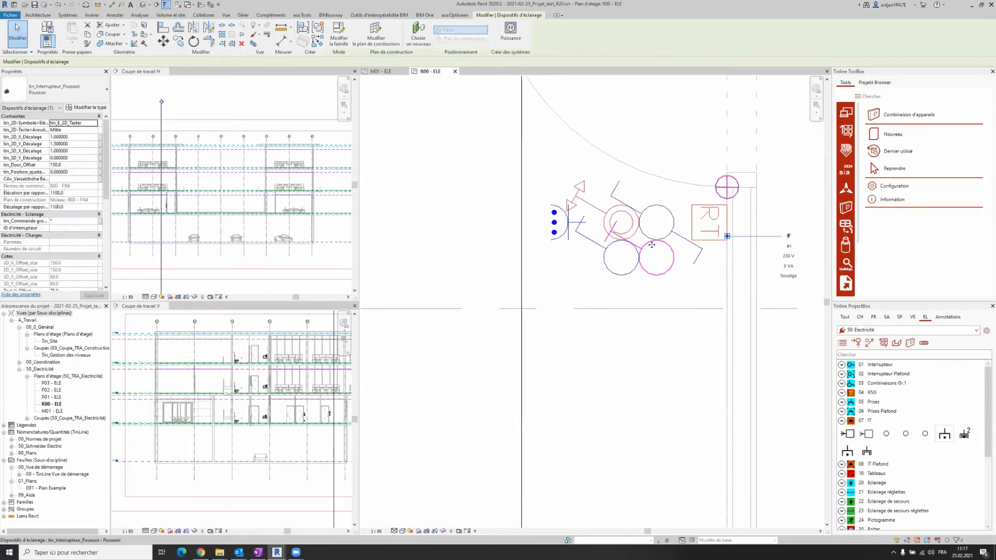
{"action": "left_click", "coordinate": [646, 306]}
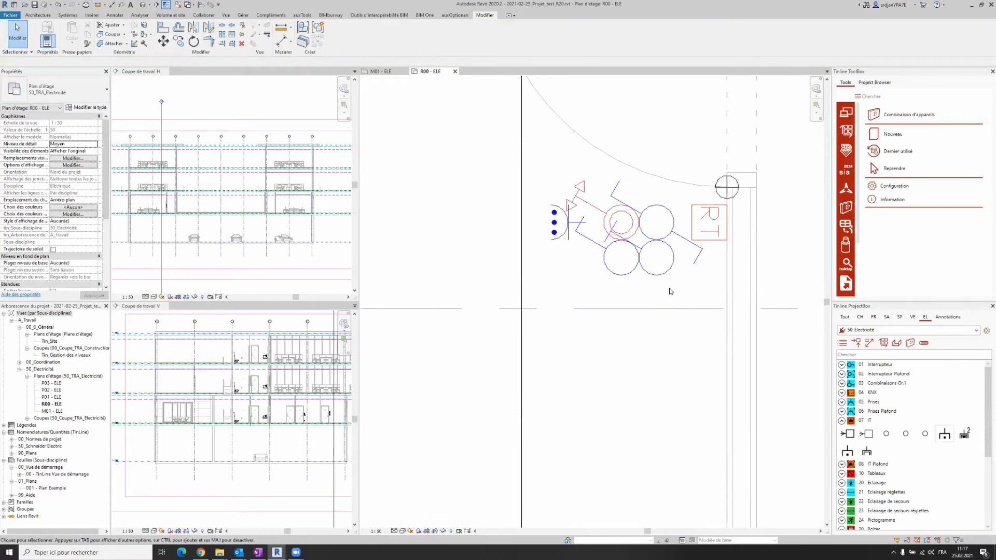
{"action": "left_click", "coordinate": [672, 269]}
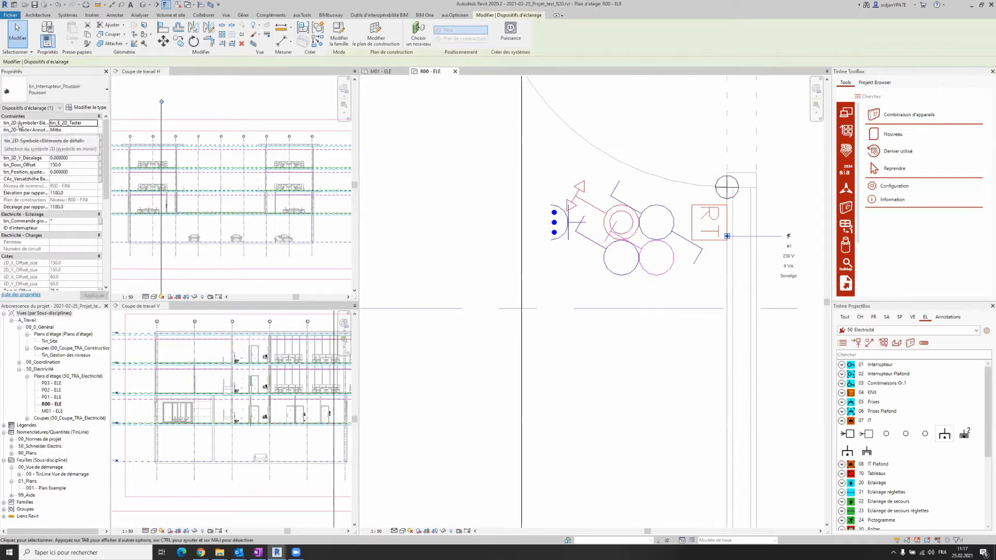
{"action": "left_click", "coordinate": [96, 125]}
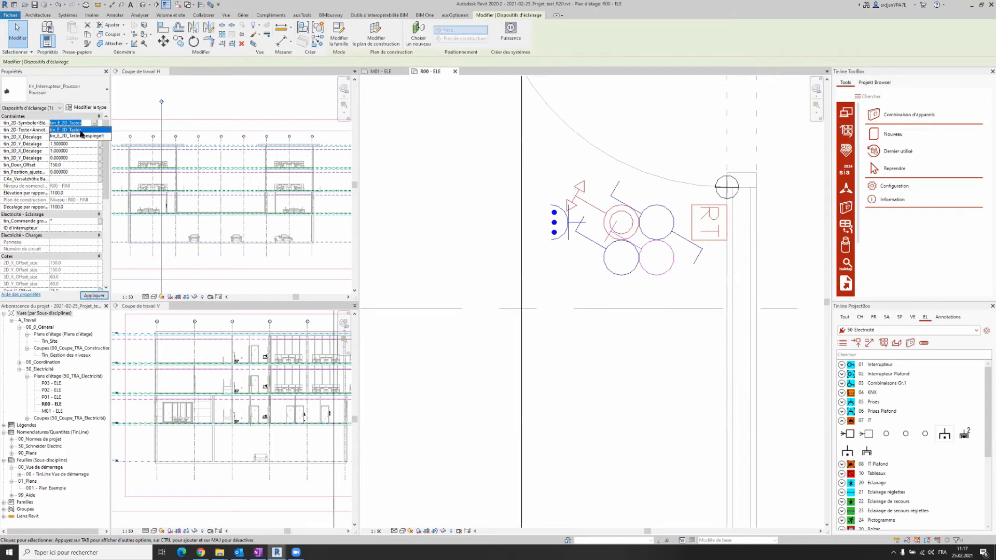
{"action": "left_click", "coordinate": [80, 137]}
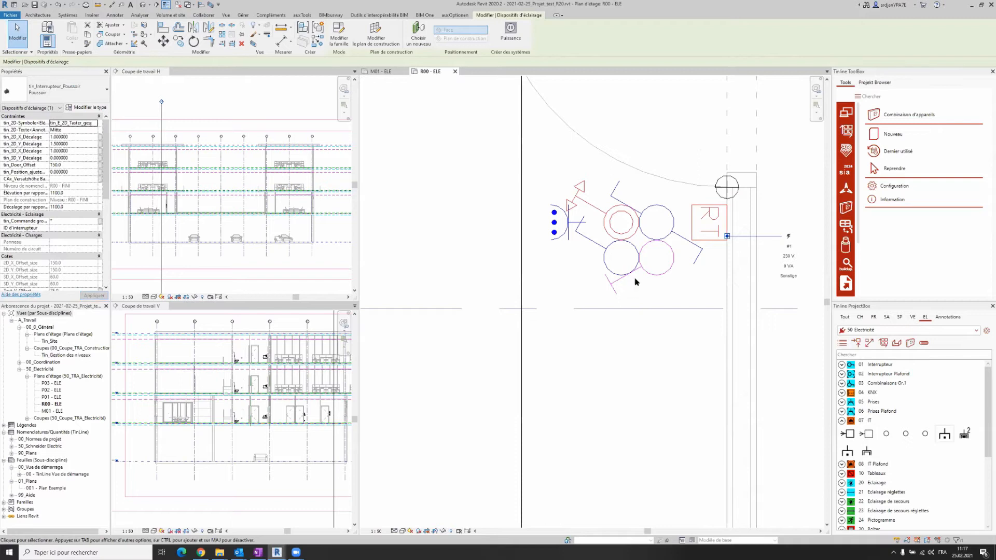
{"action": "scroll", "coordinate": [636, 278], "scroll_direction": "down", "scroll_amount": 2}
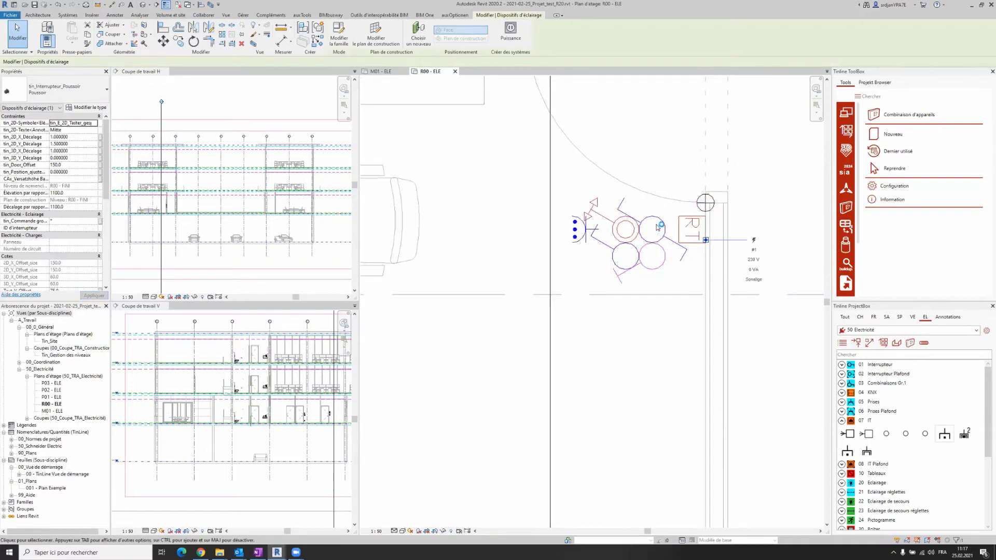
{"action": "scroll", "coordinate": [650, 253], "scroll_direction": "down", "scroll_amount": 4}
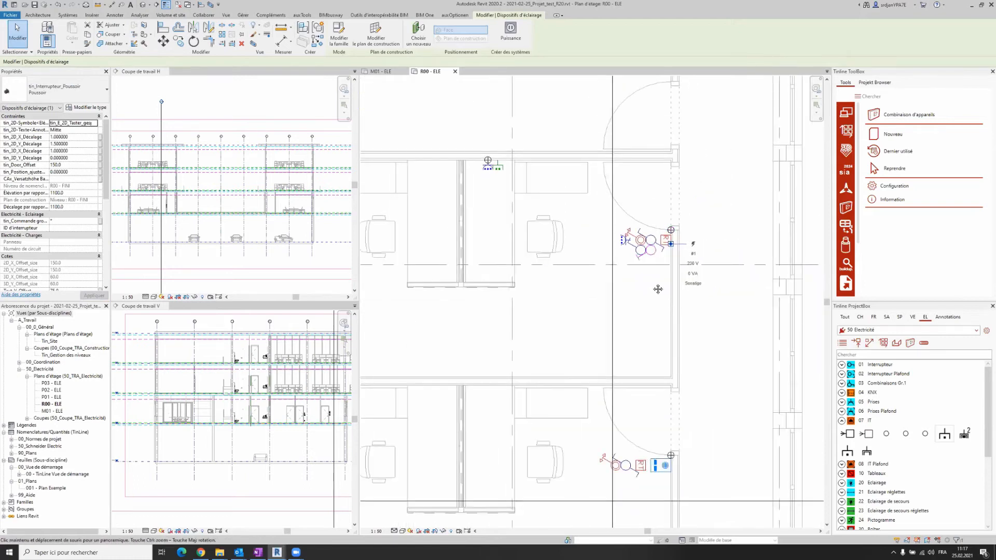
{"action": "key", "text": "Escape"}
{"action": "scroll", "coordinate": [674, 255], "scroll_direction": "down", "scroll_amount": 5}
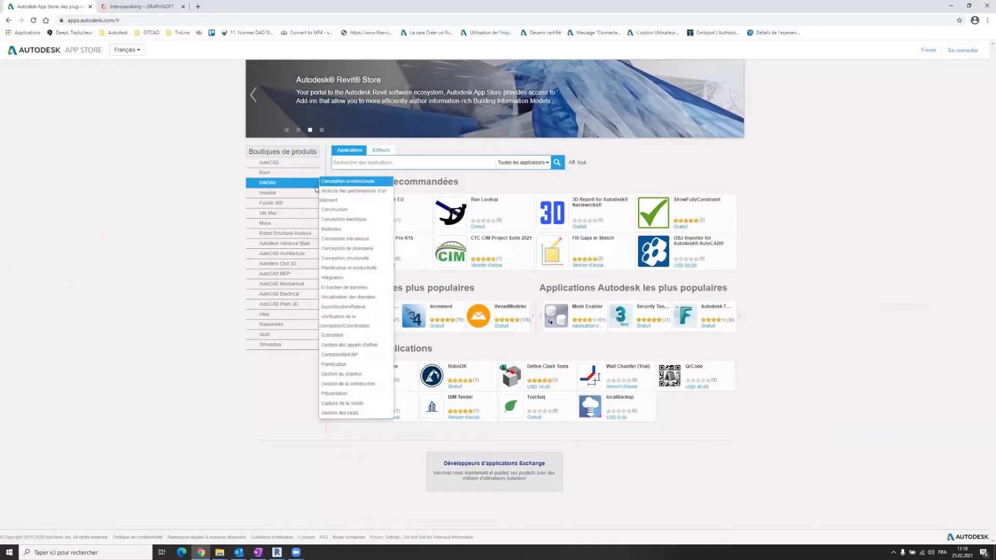
Switch to the Autodesk App Store page in the browser and search the applications for "ifc"
{"action": "left_click", "coordinate": [86, 23]}
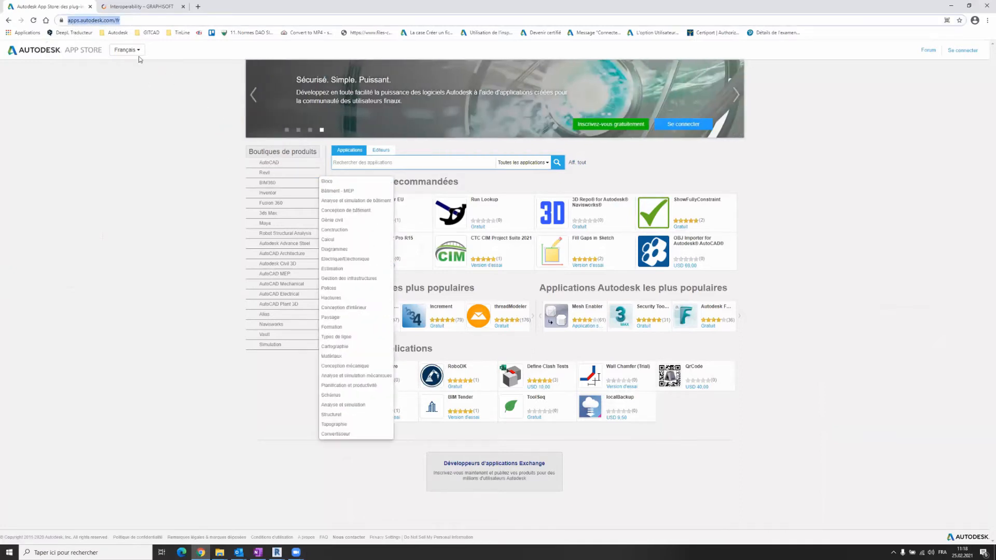
{"action": "left_click", "coordinate": [368, 162]}
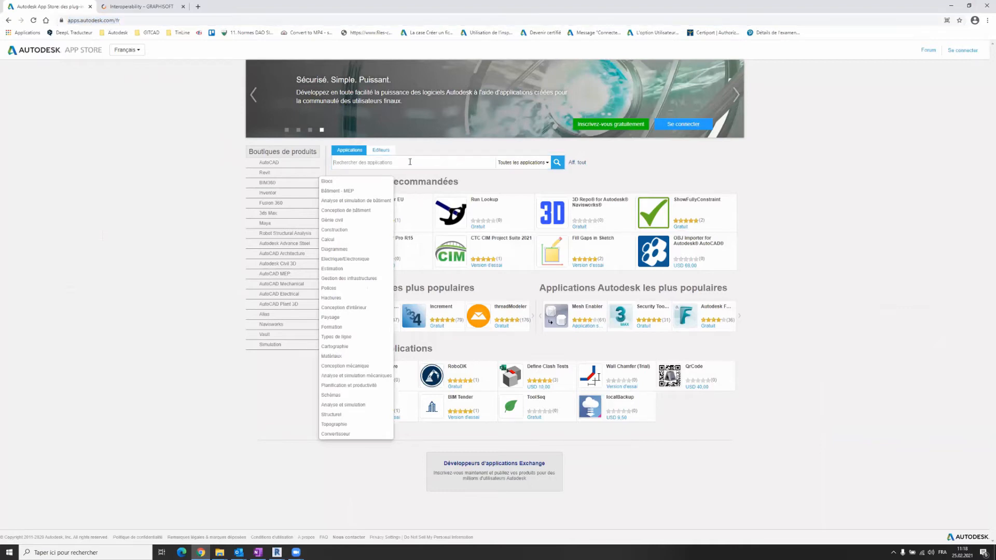
{"action": "type", "text": "i"}
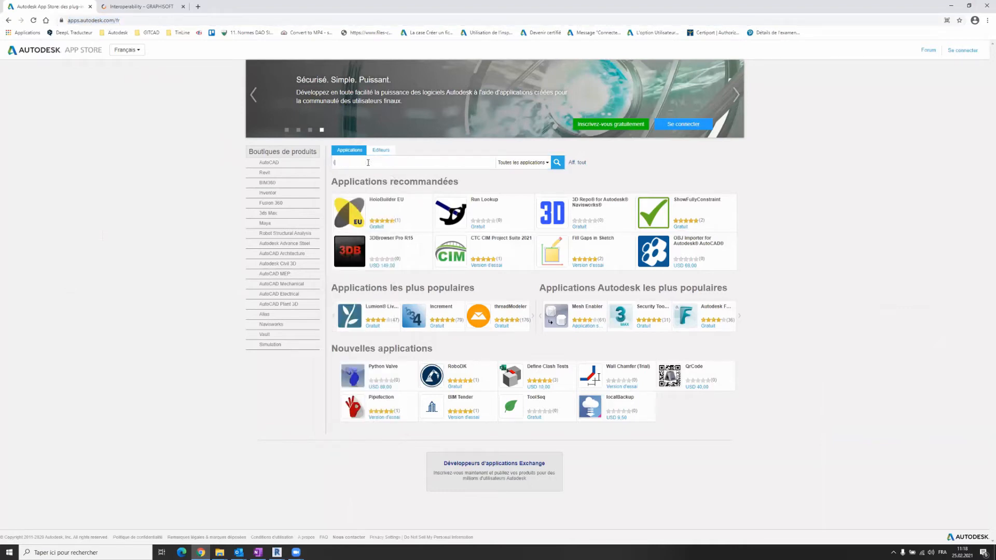
{"action": "type", "text": "fc"}
{"action": "key", "text": "Return"}
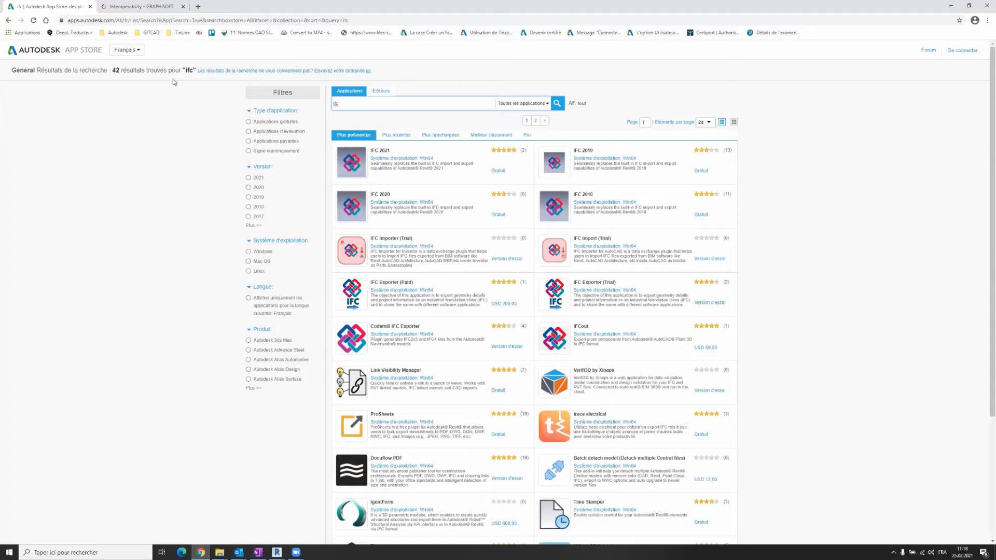
Examine Graphisoft's Interoperability page, pointing out the IFC Model Exchange add-in downloads for Revit 2021, 2020 and 2019
{"action": "left_click", "coordinate": [116, 8]}
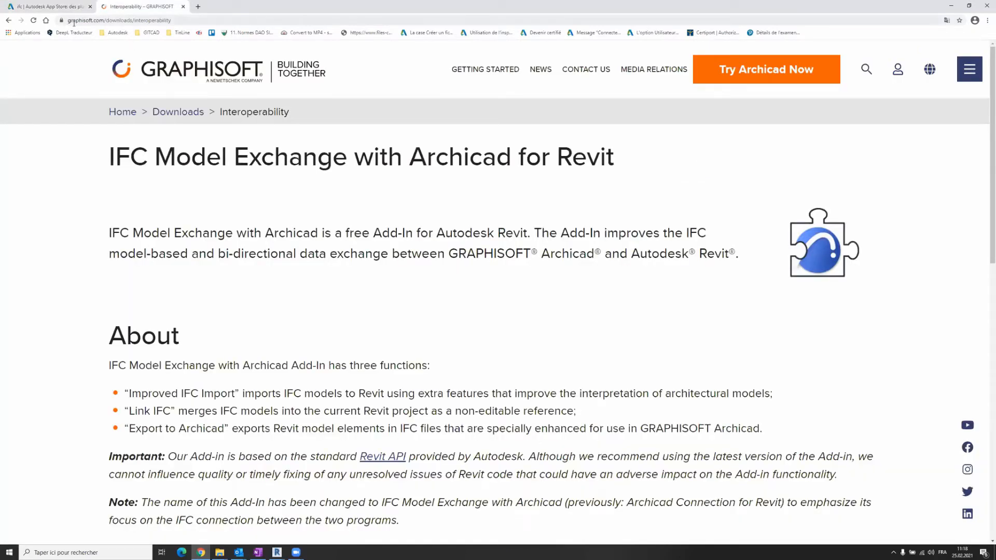
{"action": "scroll", "coordinate": [302, 156], "scroll_direction": "down", "scroll_amount": 10}
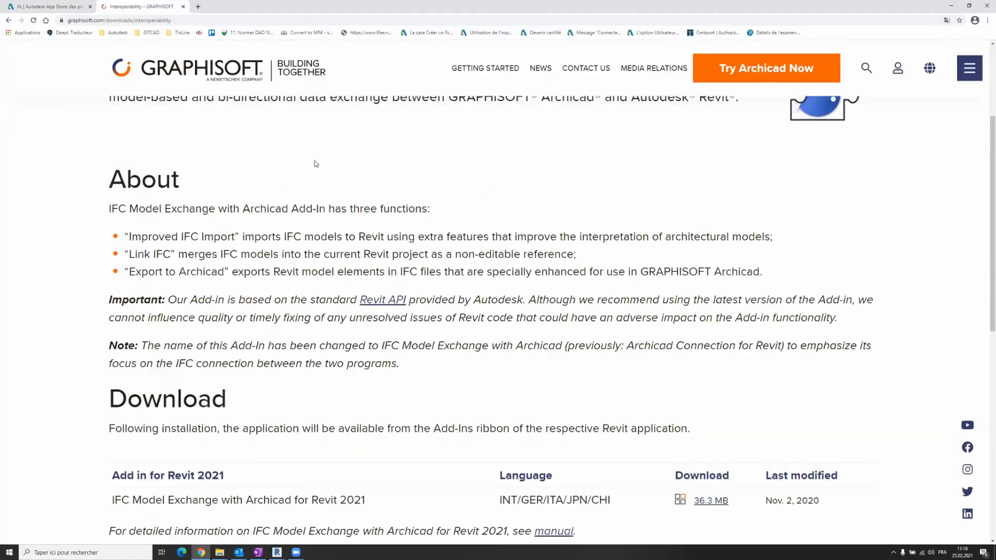
{"action": "scroll", "coordinate": [310, 197], "scroll_direction": "up", "scroll_amount": 2}
{"action": "scroll", "coordinate": [310, 198], "scroll_direction": "up", "scroll_amount": 2}
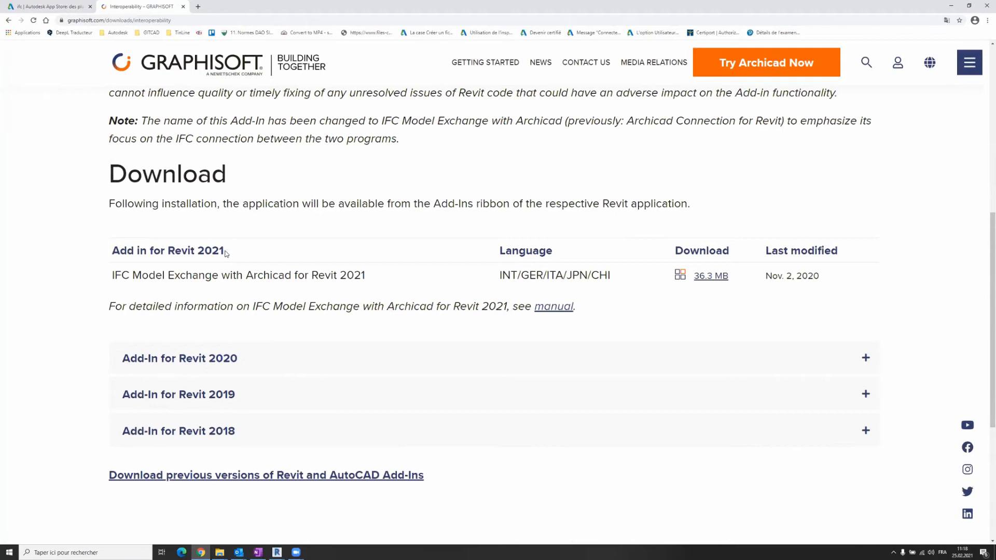
{"action": "left_click_drag", "start_coordinate": [92, 253], "coordinate": [216, 250]}
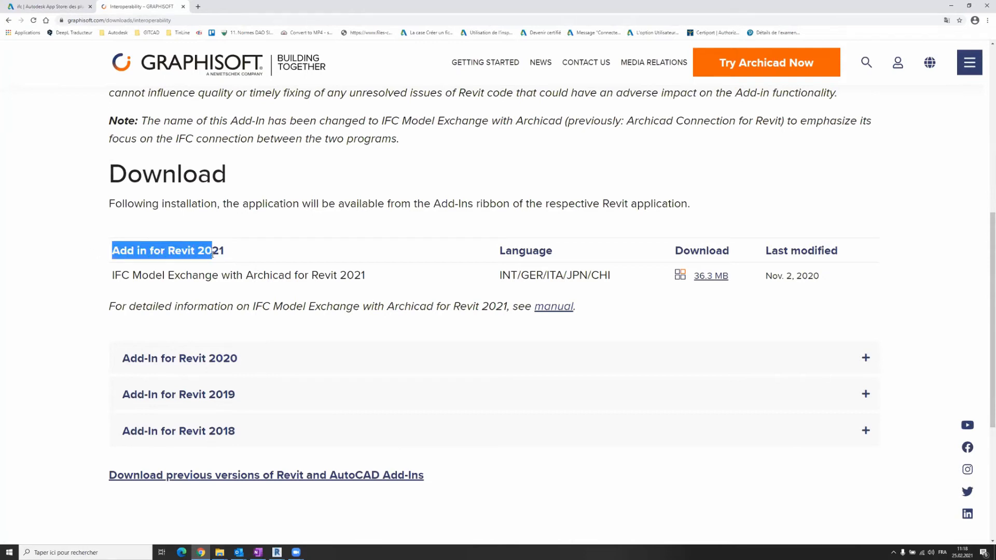
{"action": "left_click_drag", "start_coordinate": [85, 356], "coordinate": [250, 358]}
{"action": "left_click_drag", "start_coordinate": [83, 395], "coordinate": [243, 395]}
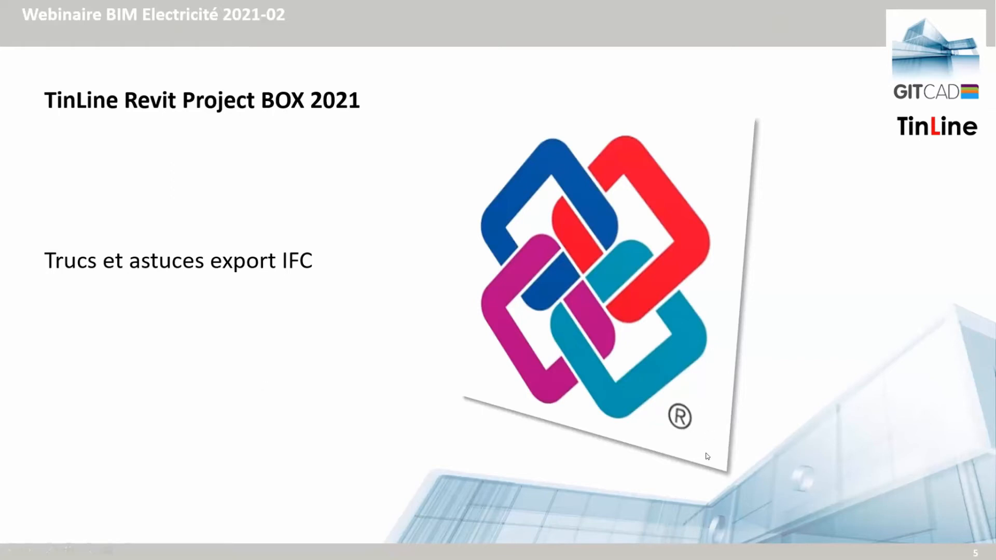
Switch from the slides to the Revit project 2021-02-25_Nouveautés-Gabarit_R20 and maximise its window
{"action": "key", "text": "super"}
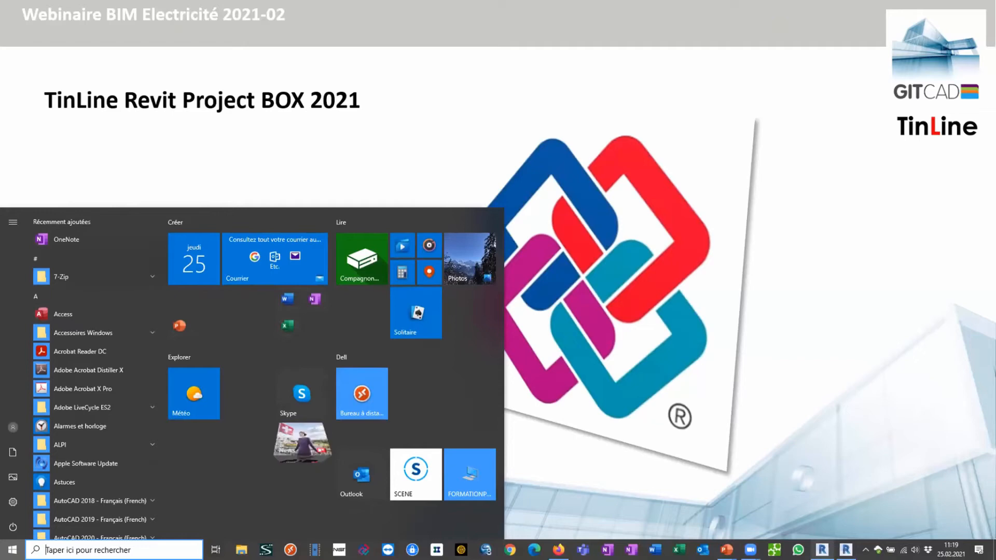
{"action": "mouse_move", "coordinate": [822, 550]}
{"action": "left_click", "coordinate": [822, 500]}
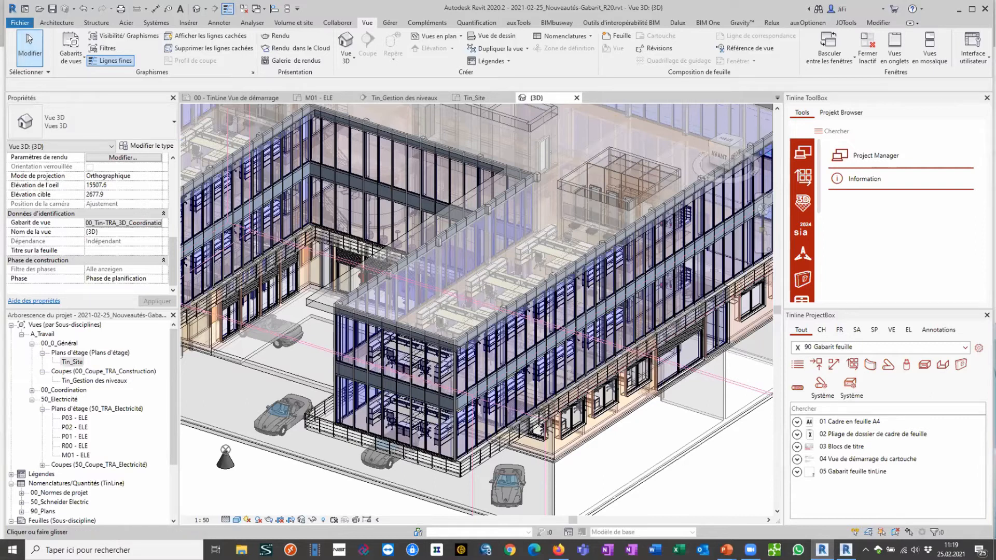
{"action": "left_click", "coordinate": [972, 9]}
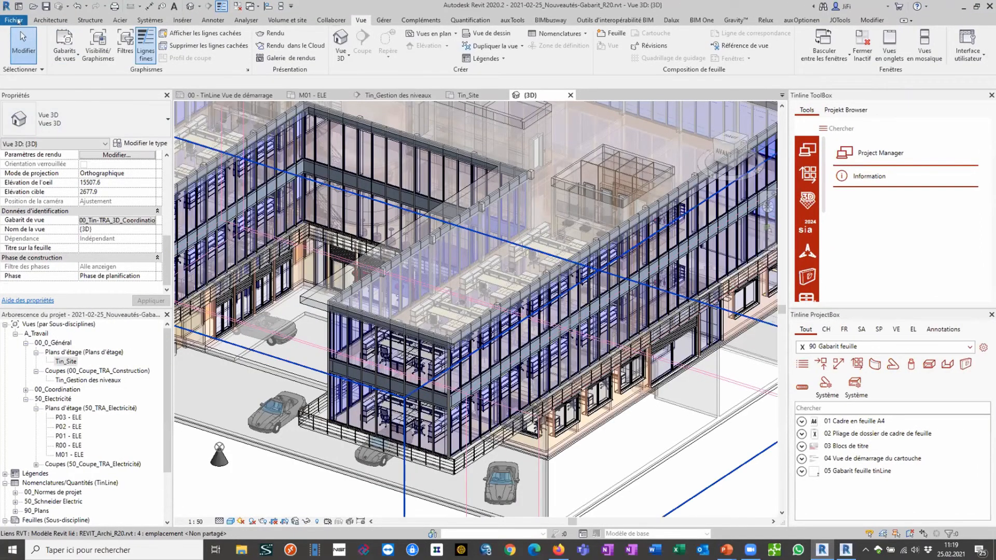
Open the IFC export options that list the IFC class for each Revit category
{"action": "left_click", "coordinate": [20, 22]}
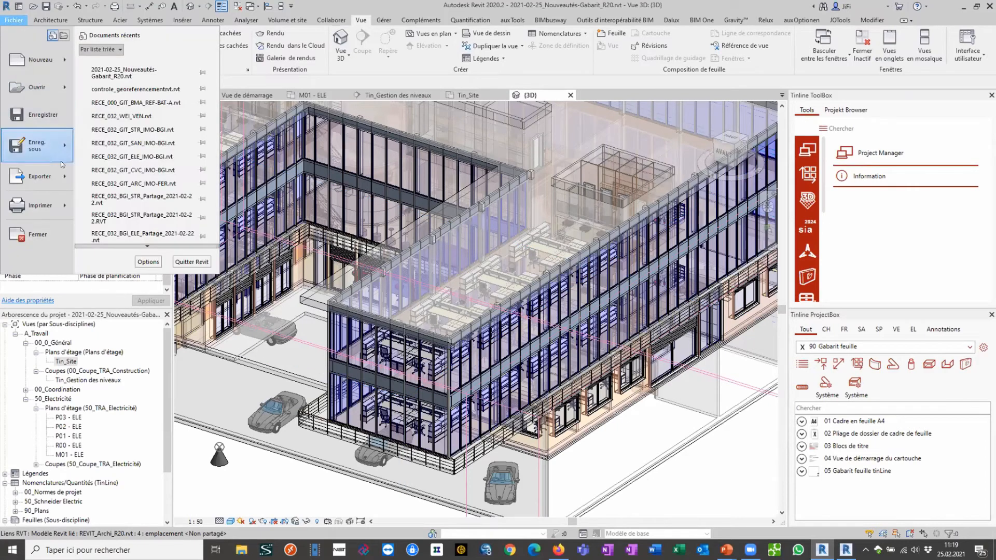
{"action": "mouse_move", "coordinate": [60, 172]}
{"action": "mouse_move", "coordinate": [144, 244]}
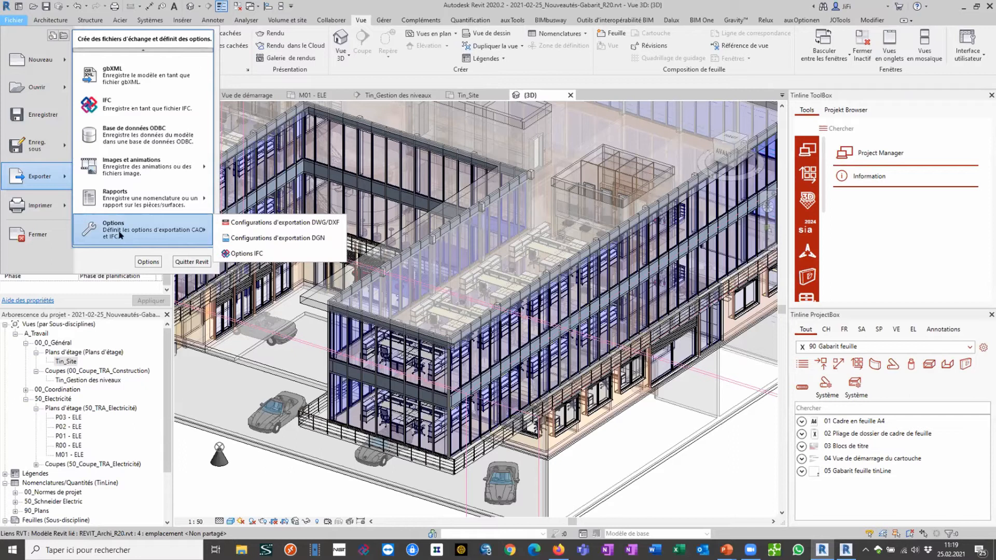
{"action": "left_click", "coordinate": [252, 253]}
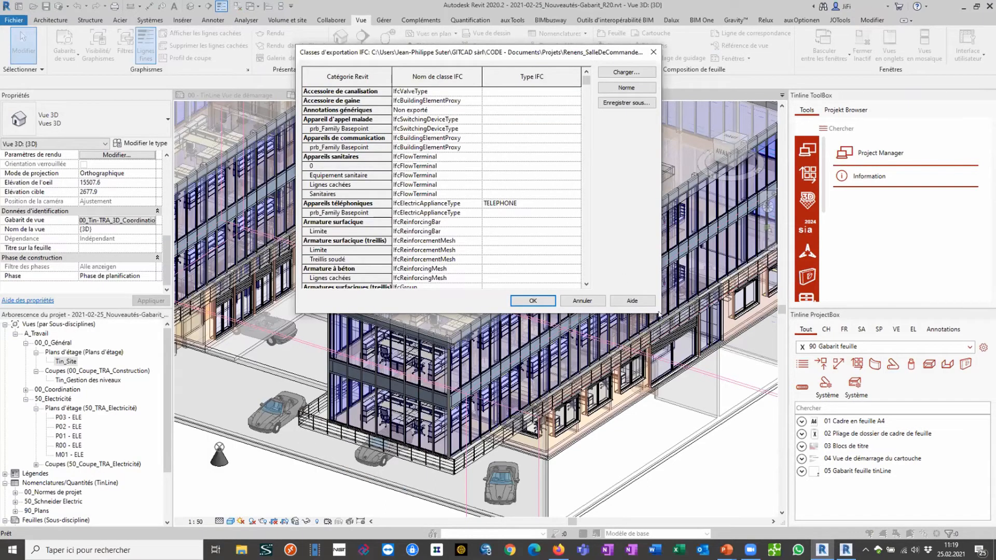
Examine the IFC class assigned to each Revit category and subcategory in the export class table, down to Mobilier and Modèles génériques
{"action": "scroll", "coordinate": [352, 237], "scroll_direction": "down", "scroll_amount": 10}
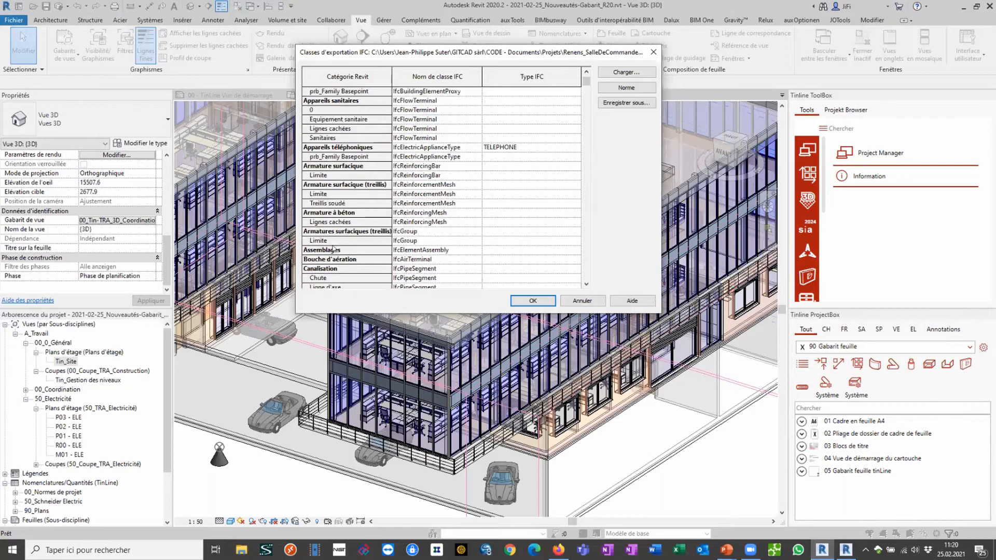
{"action": "scroll", "coordinate": [343, 226], "scroll_direction": "down", "scroll_amount": 15}
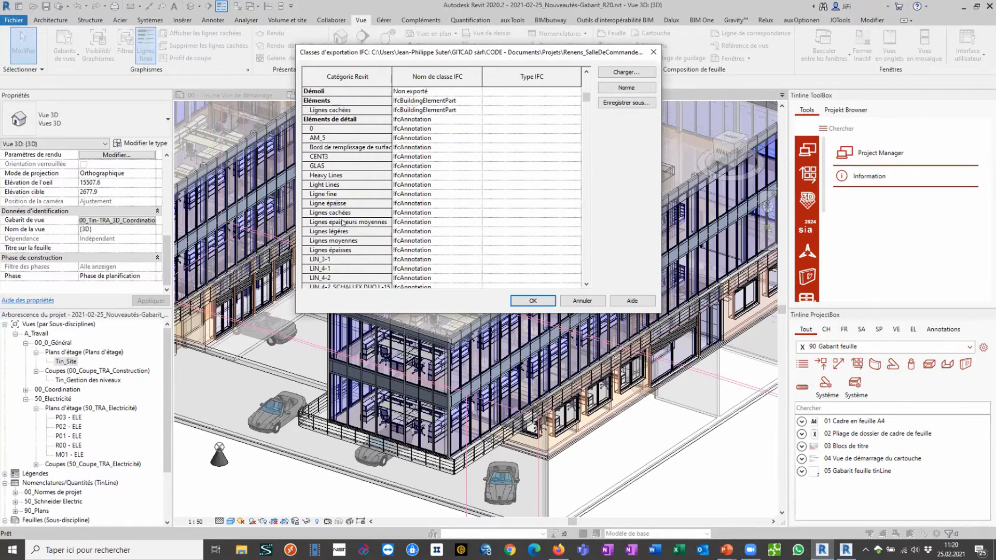
{"action": "scroll", "coordinate": [343, 226], "scroll_direction": "down", "scroll_amount": 15}
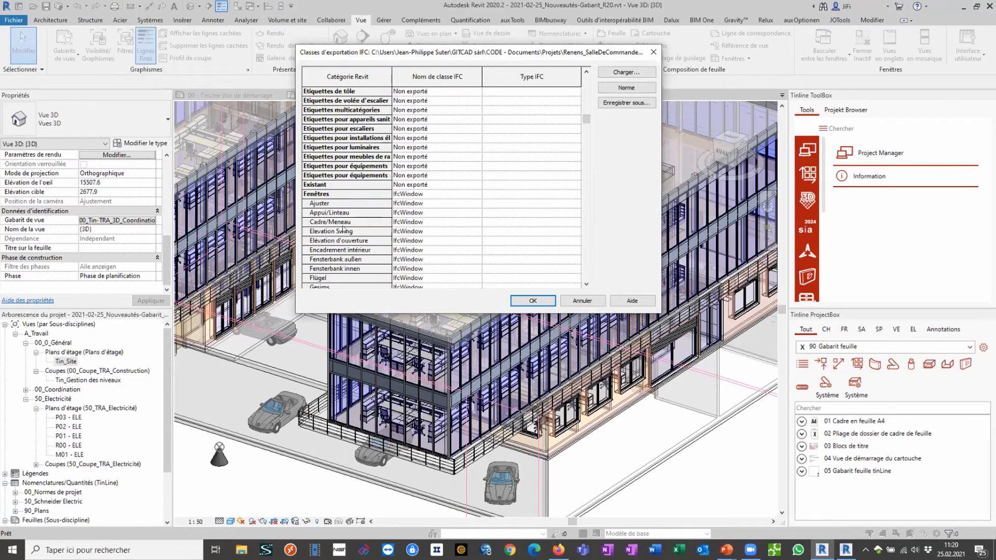
{"action": "scroll", "coordinate": [343, 228], "scroll_direction": "down", "scroll_amount": 8}
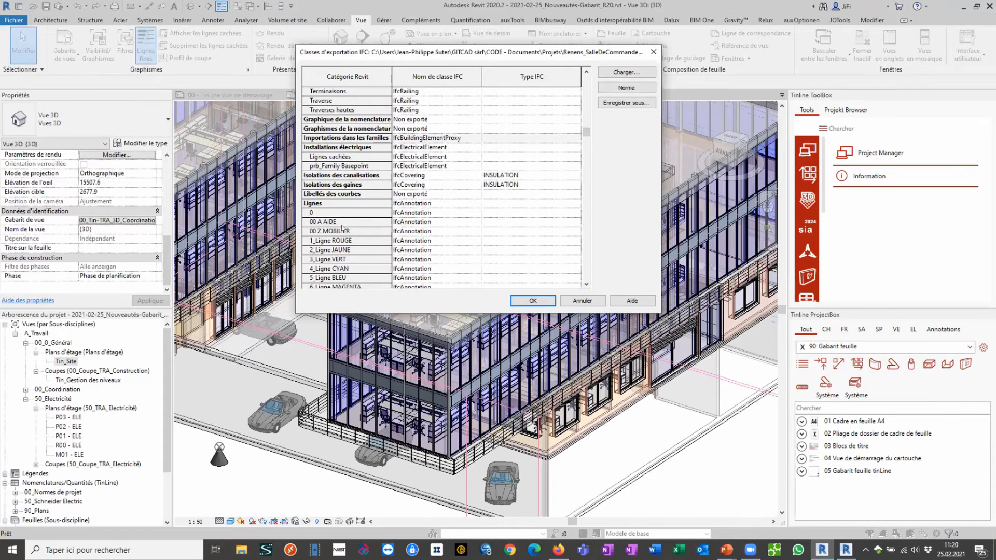
{"action": "scroll", "coordinate": [343, 229], "scroll_direction": "down", "scroll_amount": 15}
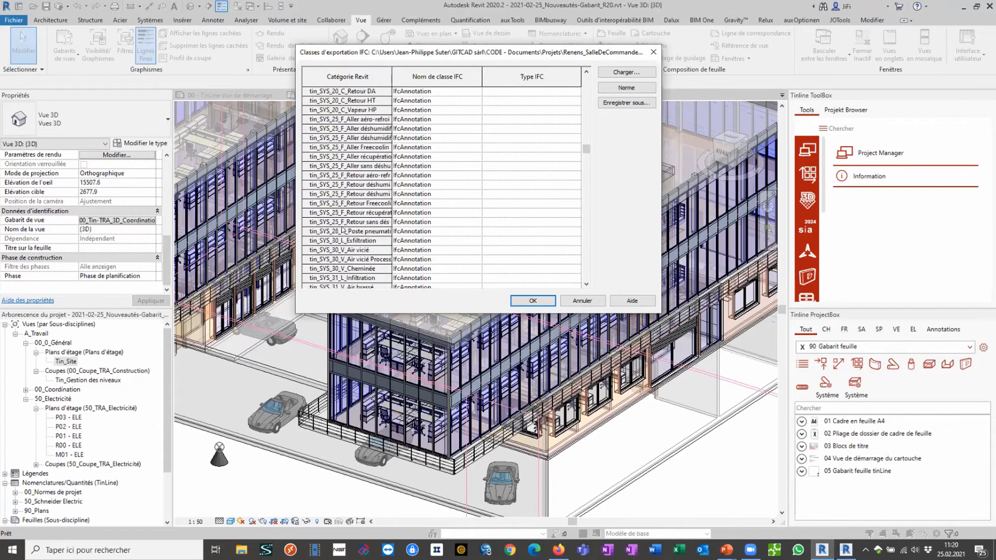
{"action": "scroll", "coordinate": [343, 228], "scroll_direction": "down", "scroll_amount": 15}
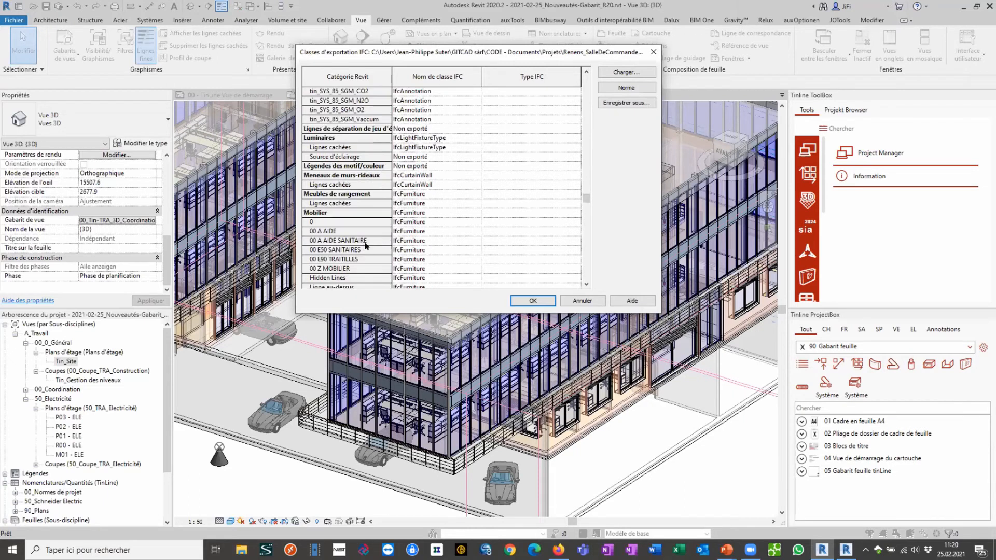
{"action": "scroll", "coordinate": [364, 248], "scroll_direction": "up", "scroll_amount": 6}
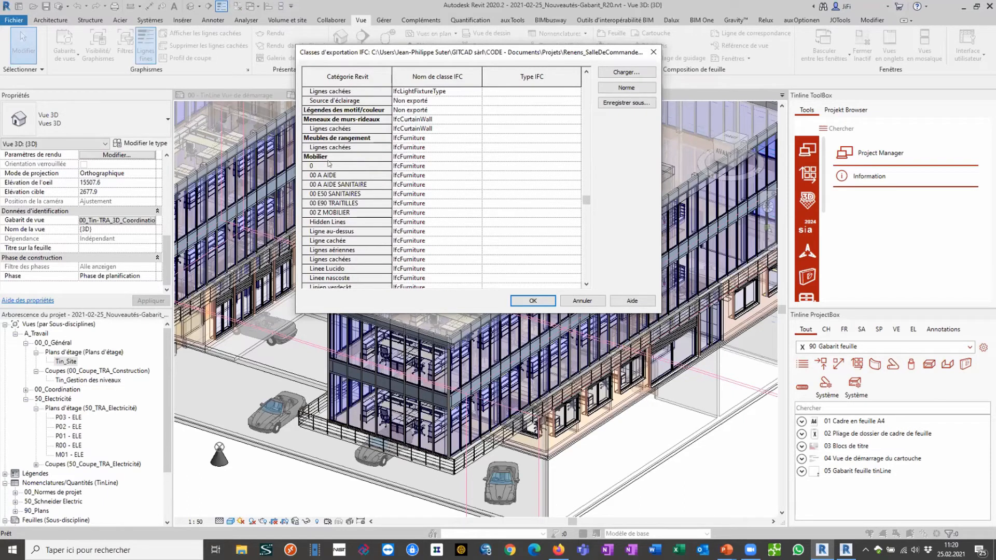
{"action": "left_click_drag", "start_coordinate": [480, 52], "coordinate": [446, 98]}
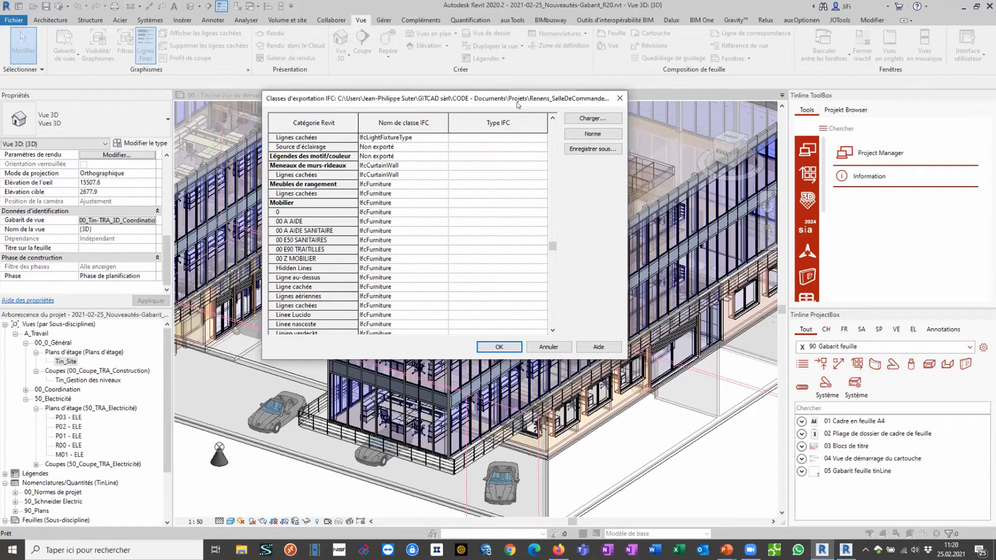
{"action": "left_click_drag", "start_coordinate": [518, 105], "coordinate": [509, 116]}
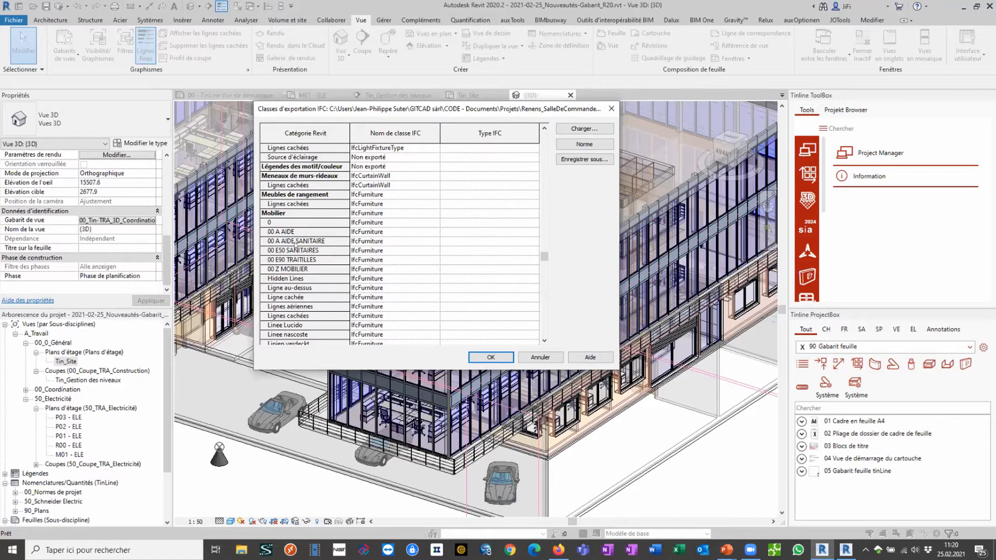
{"action": "scroll", "coordinate": [300, 241], "scroll_direction": "down", "scroll_amount": 6}
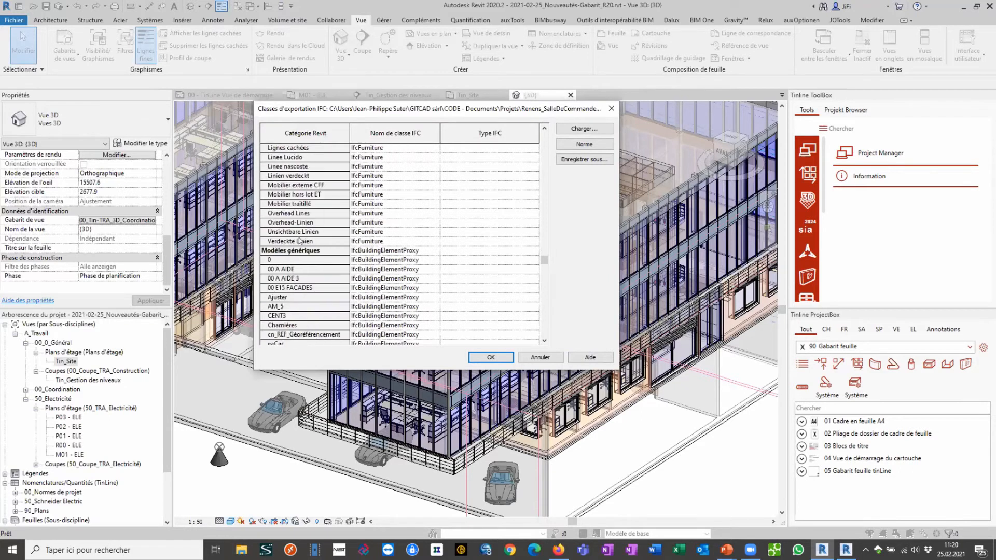
{"action": "scroll", "coordinate": [300, 241], "scroll_direction": "up", "scroll_amount": 6}
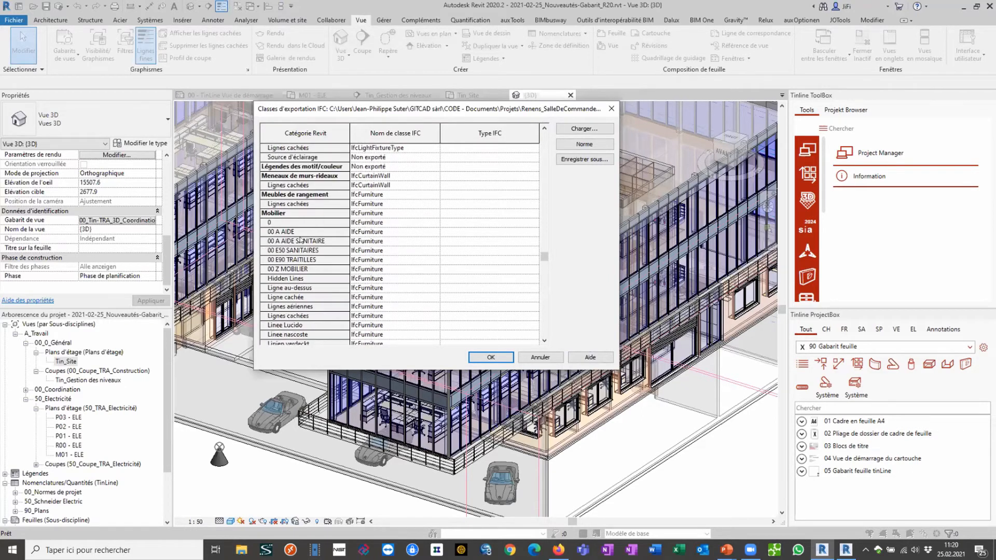
{"action": "scroll", "coordinate": [301, 224], "scroll_direction": "up", "scroll_amount": 2}
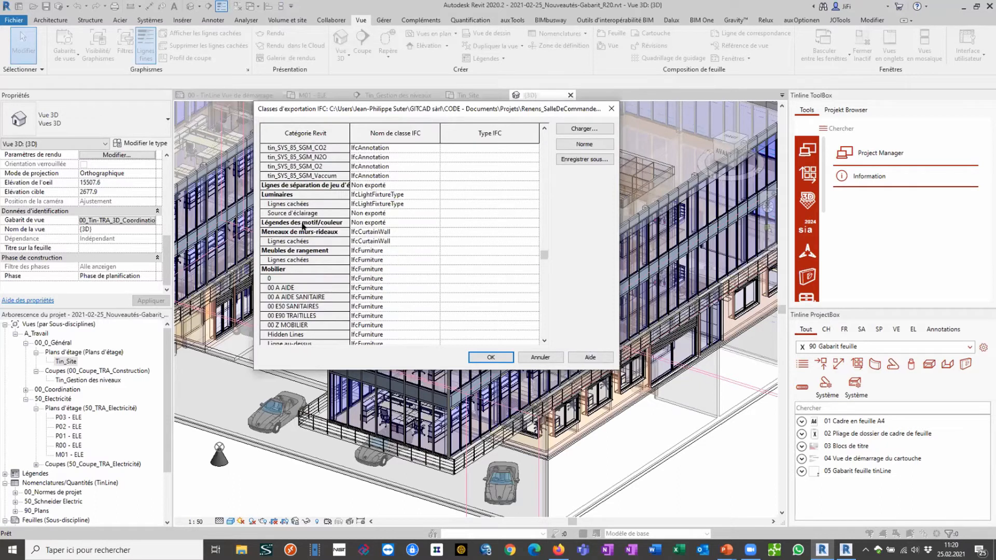
Inspect the IFC class names assigned to Luminaires and its subcategories Lignes cachées and Source d'éclairage
{"action": "left_click", "coordinate": [299, 195]}
{"action": "left_click", "coordinate": [293, 214]}
{"action": "left_click", "coordinate": [416, 212]}
{"action": "left_click", "coordinate": [426, 257]}
{"action": "left_click", "coordinate": [372, 222]}
{"action": "double_click", "coordinate": [369, 194]}
{"action": "left_click_drag", "start_coordinate": [411, 191], "coordinate": [353, 204]}
{"action": "left_click", "coordinate": [420, 190]}
Switch to the browser, open the bim.tech.fr IFC2x3 documentation, and view its IFC4 version before returning to IFC2x3
{"action": "left_click", "coordinate": [559, 550]}
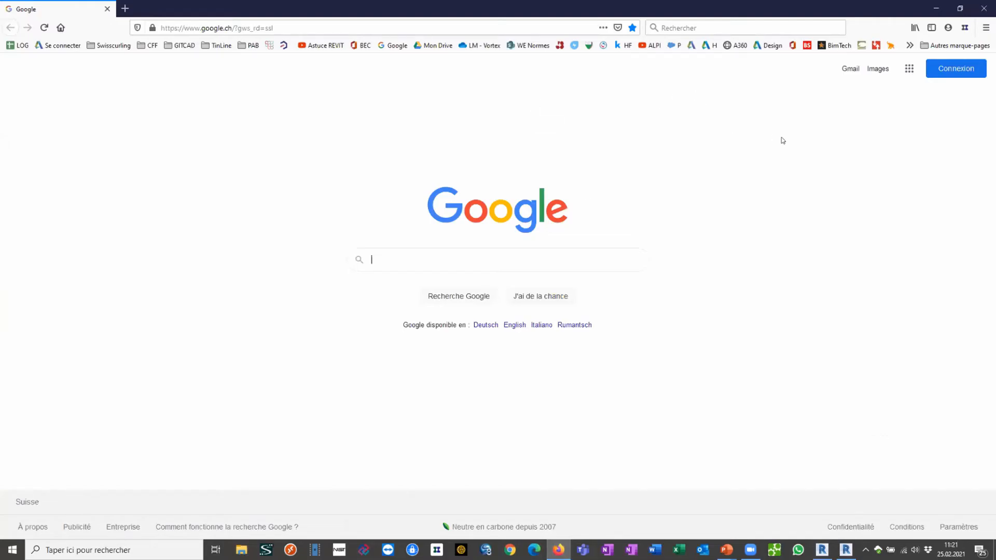
{"action": "left_click", "coordinate": [836, 45]}
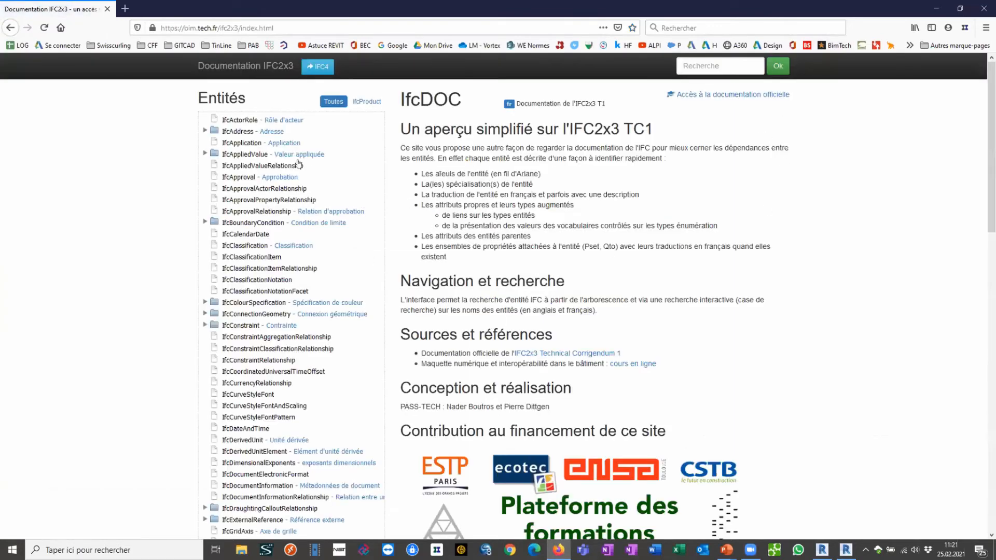
{"action": "left_click", "coordinate": [172, 28]}
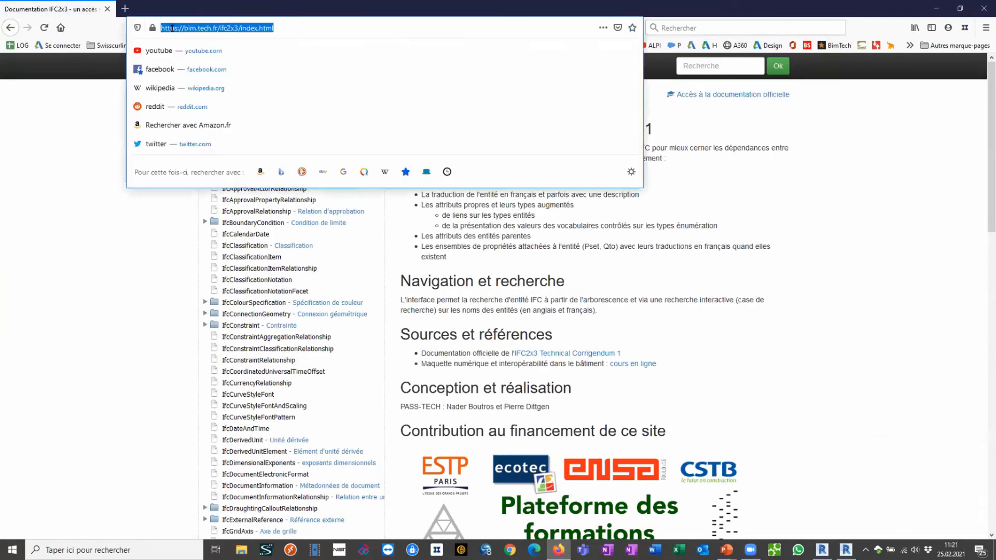
{"action": "left_click", "coordinate": [275, 27]}
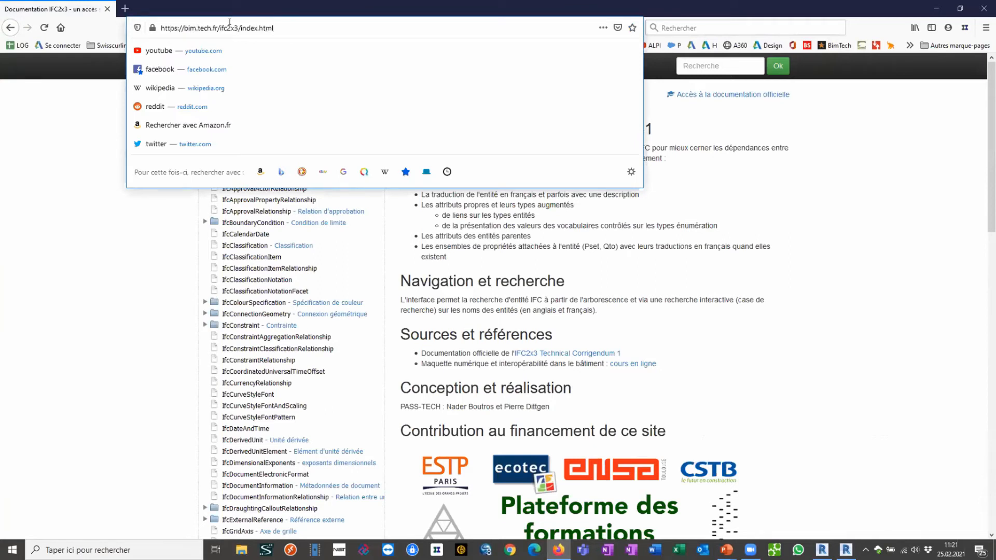
{"action": "left_click", "coordinate": [861, 211]}
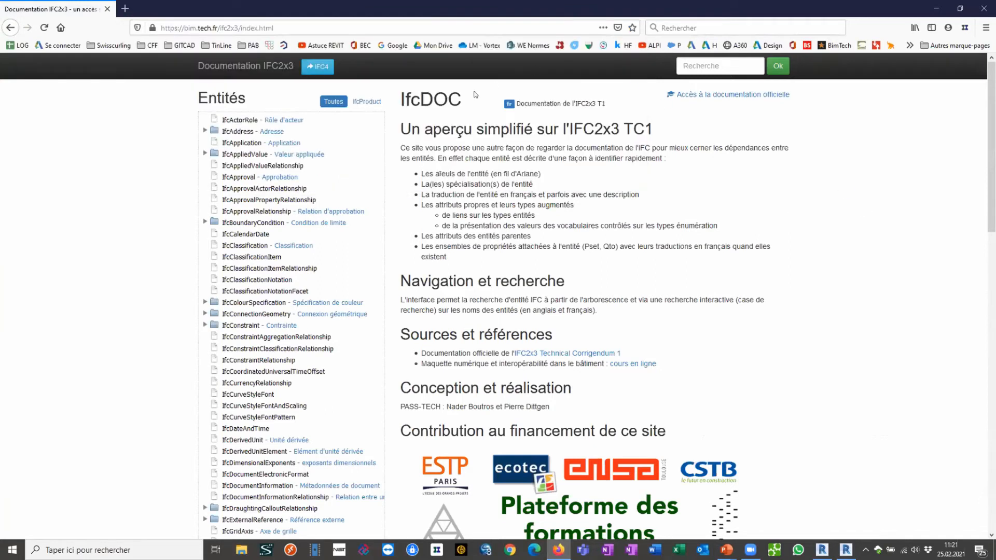
{"action": "left_click", "coordinate": [311, 67]}
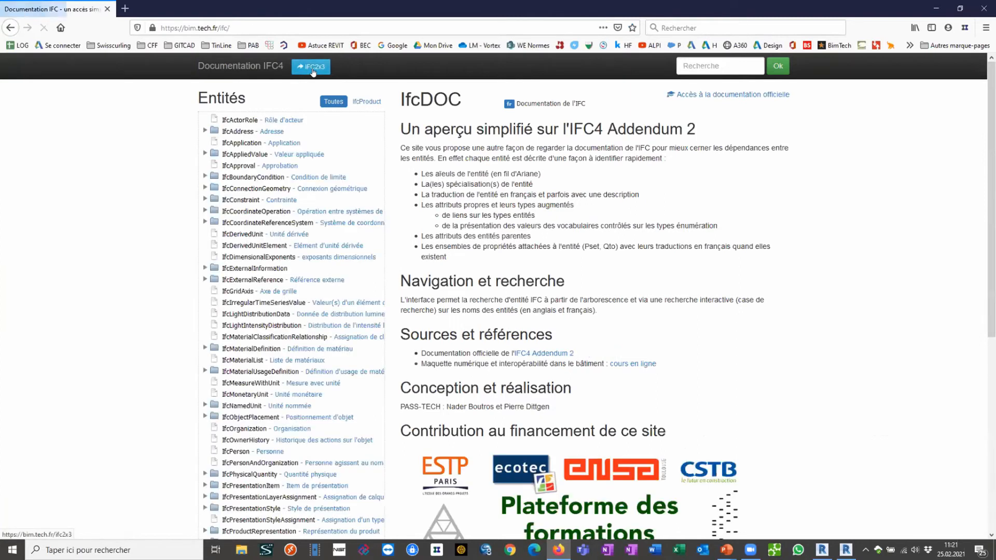
{"action": "left_click", "coordinate": [310, 67]}
Search the IFC2x3 documentation for "lumi", view the IfcLightSource entity, and switch to the IFC4 documentation
{"action": "left_click", "coordinate": [698, 63]}
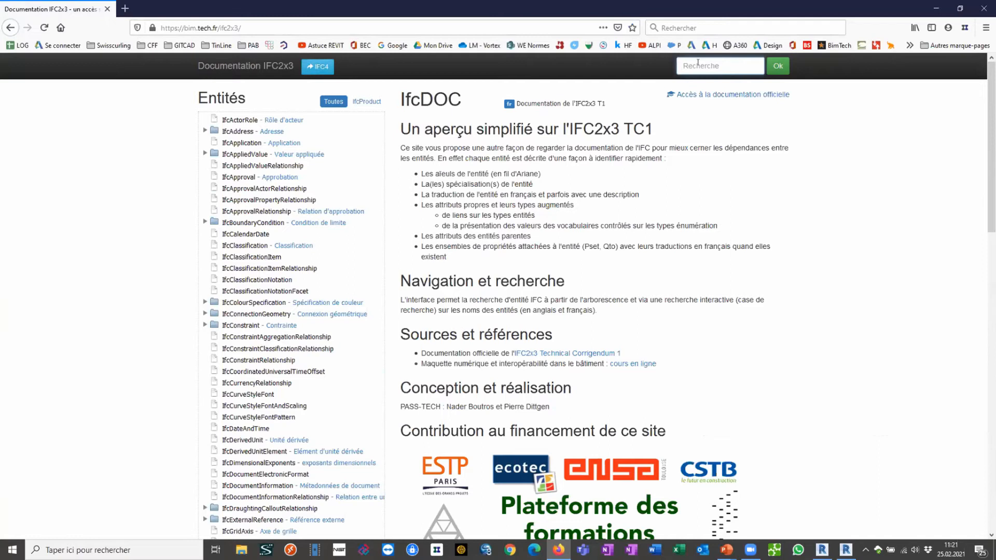
{"action": "type", "text": "lumi"}
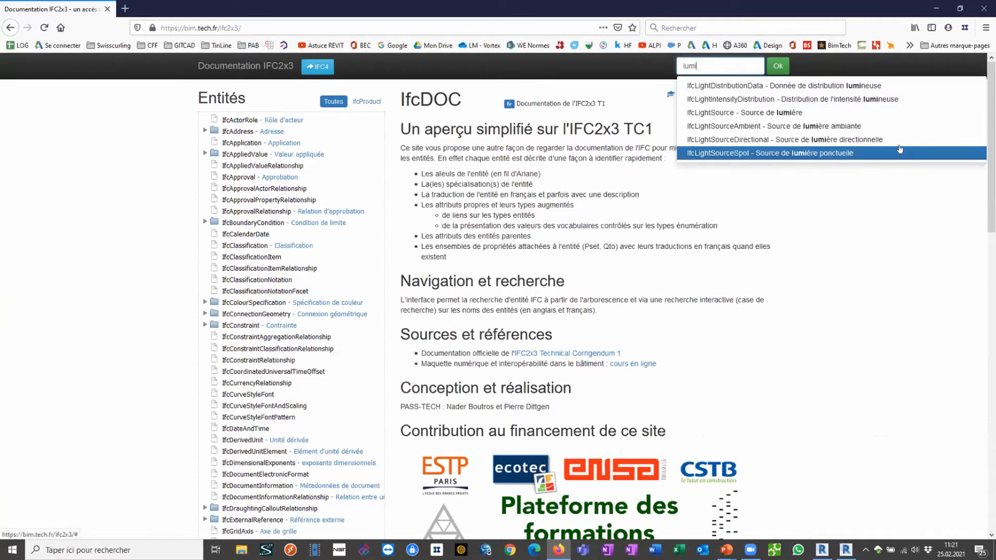
{"action": "left_click", "coordinate": [772, 113]}
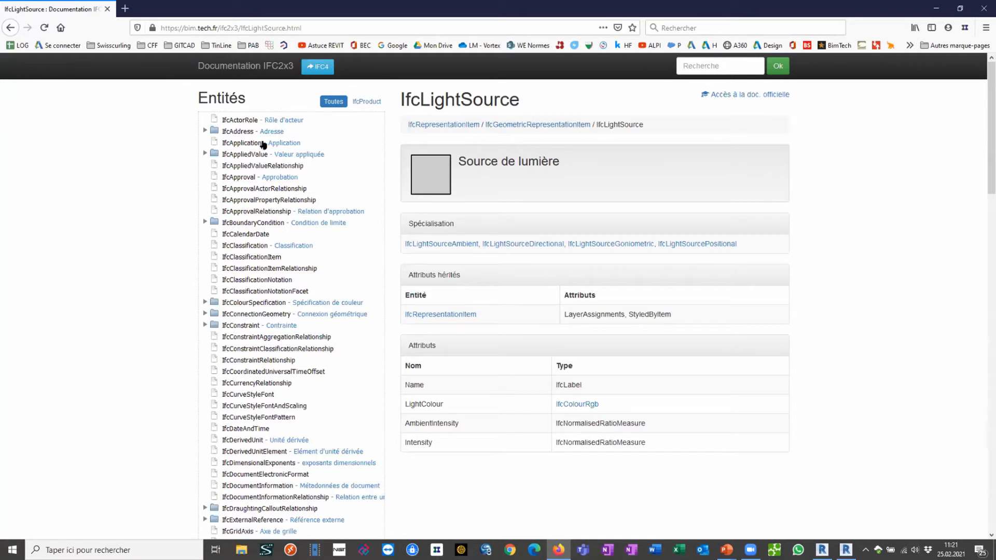
{"action": "left_click", "coordinate": [297, 72]}
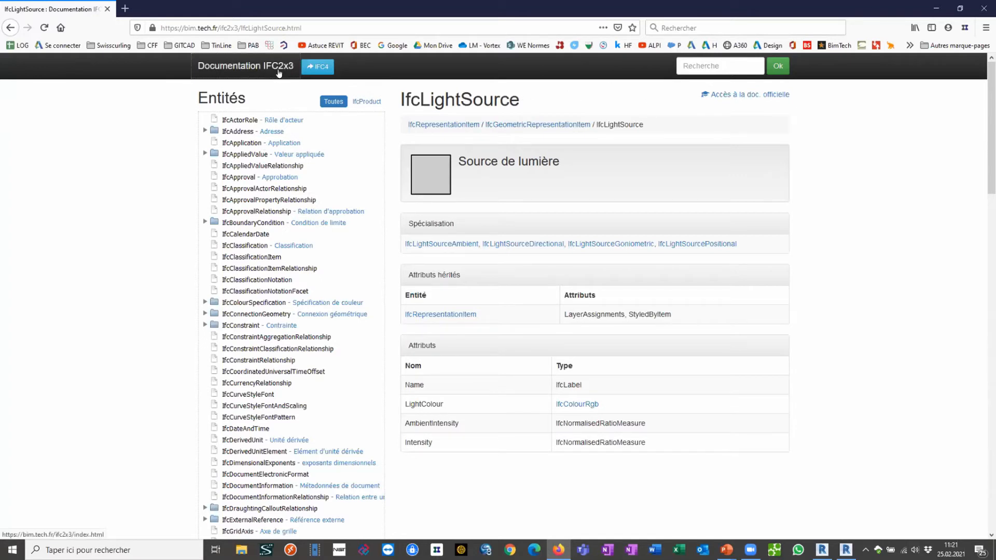
{"action": "left_click", "coordinate": [312, 67]}
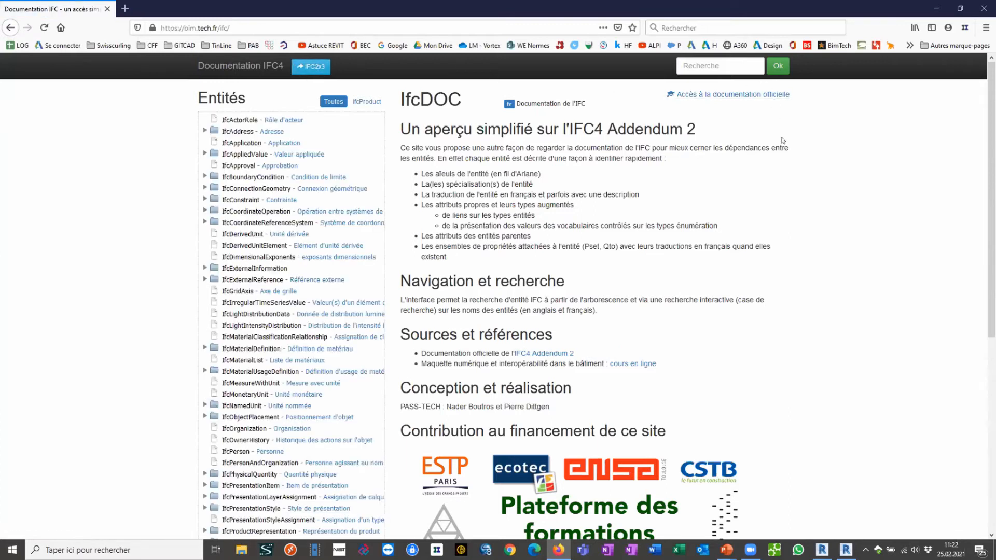
Open the BIMstandards website and go to its Objets IFC page under Data BIM
{"action": "left_click", "coordinate": [807, 45]}
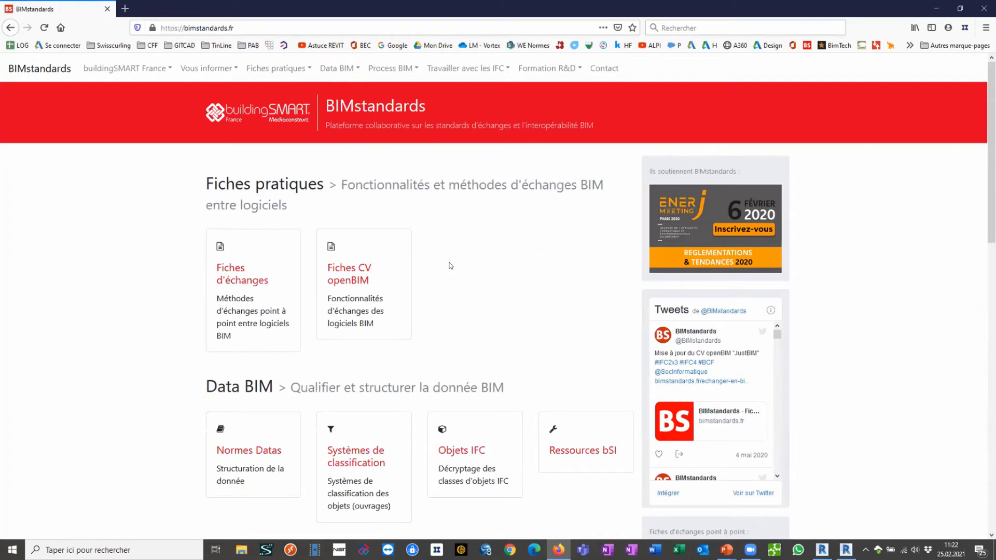
{"action": "scroll", "coordinate": [449, 265], "scroll_direction": "down", "scroll_amount": 1}
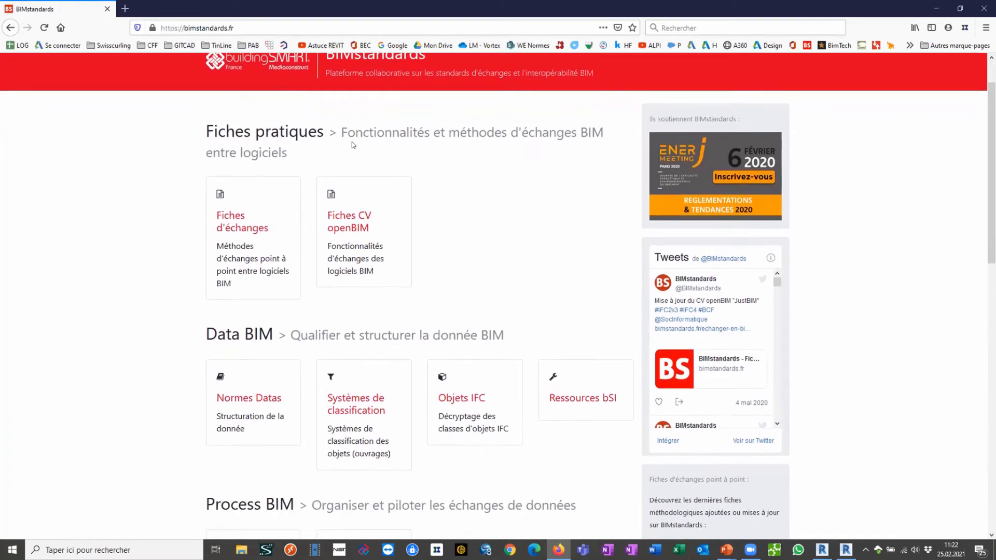
{"action": "scroll", "coordinate": [424, 212], "scroll_direction": "down", "scroll_amount": 2}
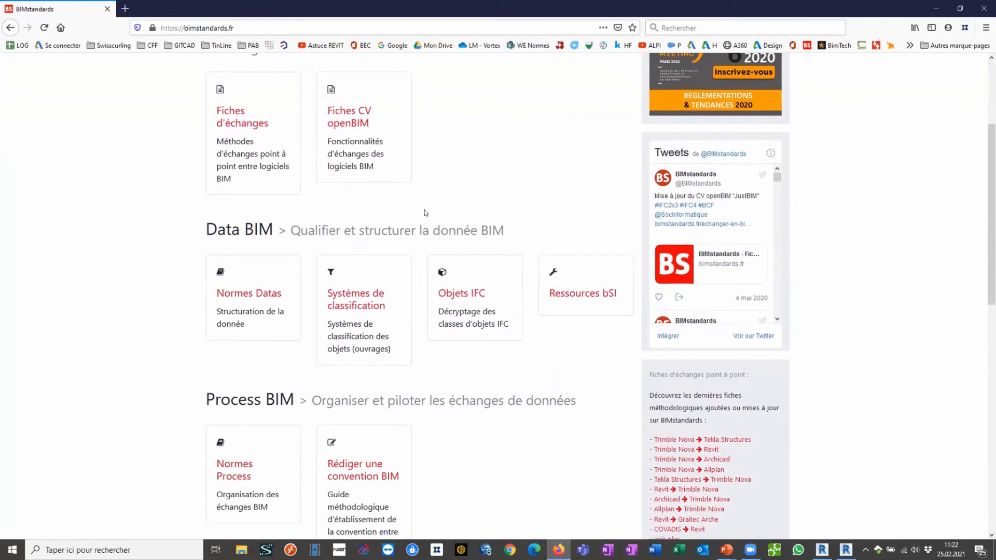
{"action": "left_click", "coordinate": [475, 295]}
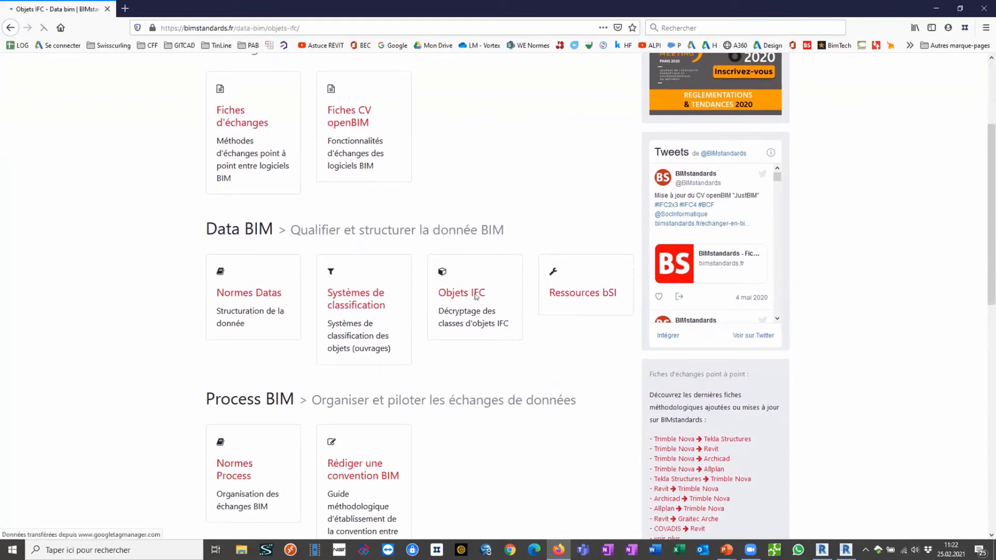
Show the Fluides (IFC2x3-TC1) list on the Objets IFC page and filter it by "lum"
{"action": "scroll", "coordinate": [477, 296], "scroll_direction": "down", "scroll_amount": 8}
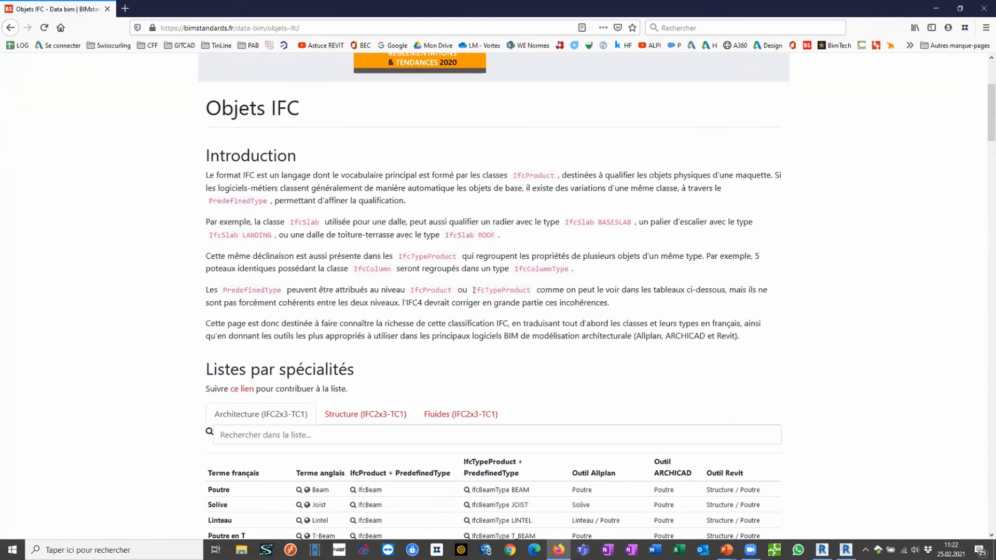
{"action": "scroll", "coordinate": [473, 311], "scroll_direction": "down", "scroll_amount": 1}
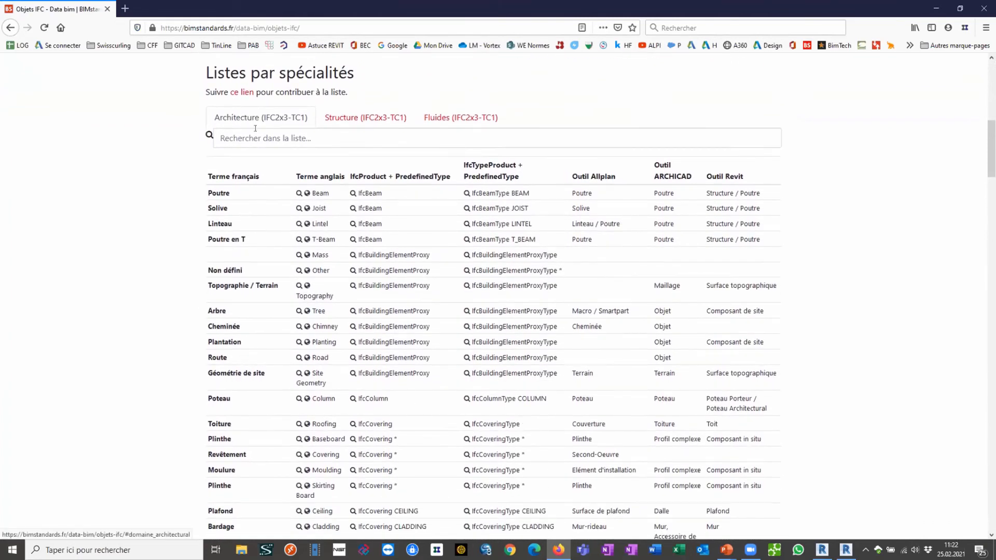
{"action": "left_click", "coordinate": [437, 117]}
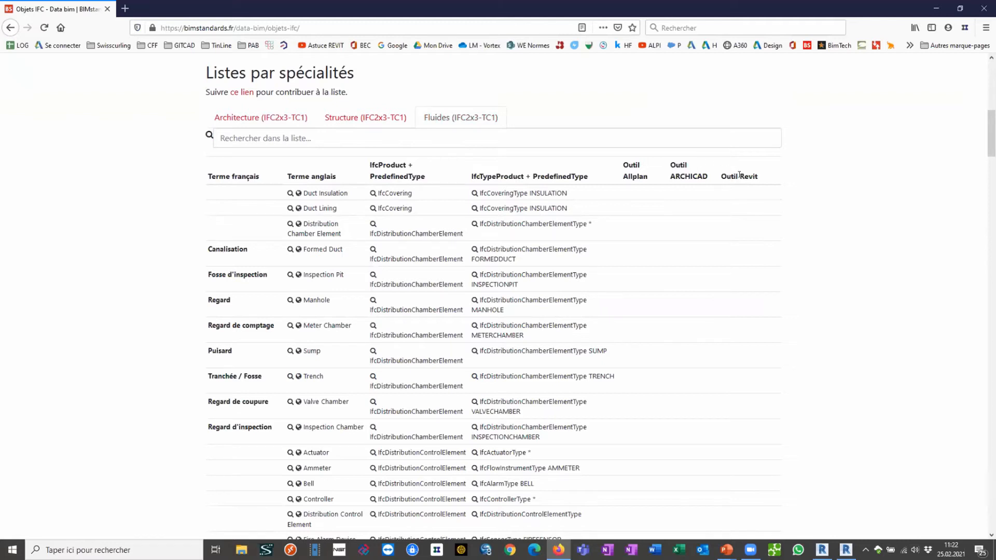
{"action": "scroll", "coordinate": [742, 179], "scroll_direction": "down", "scroll_amount": 3}
{"action": "scroll", "coordinate": [523, 196], "scroll_direction": "up", "scroll_amount": 6}
{"action": "left_click", "coordinate": [377, 296]}
{"action": "type", "text": "lum"}
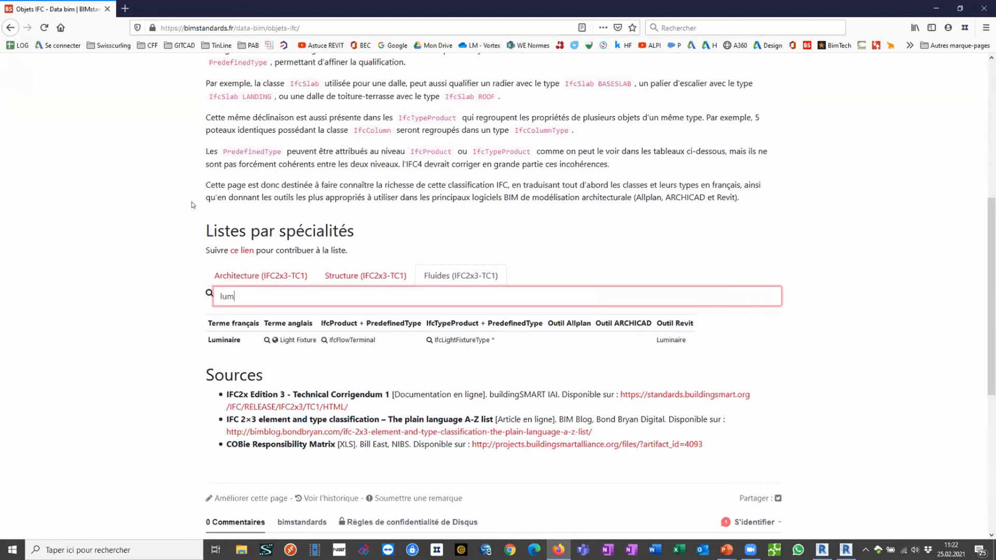
Switch back to the Revit project and close the IFC export classes dialog without saving changes
{"action": "scroll", "coordinate": [493, 253], "scroll_direction": "up", "scroll_amount": 6}
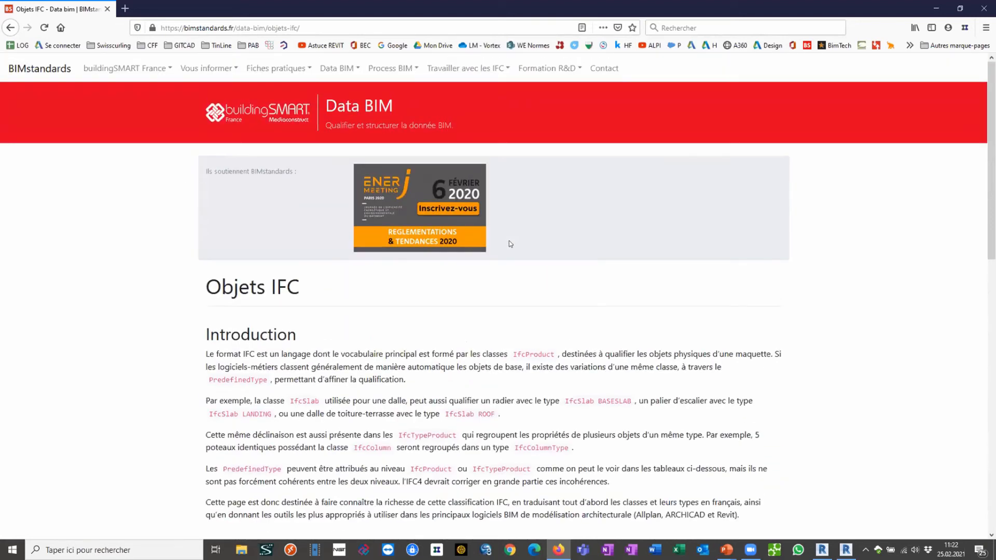
{"action": "left_click", "coordinate": [939, 9]}
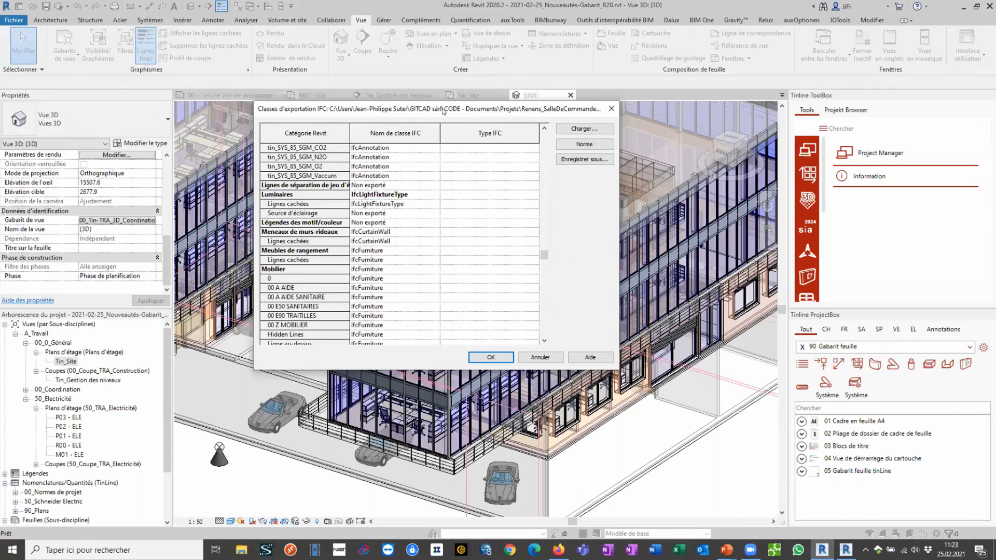
{"action": "left_click", "coordinate": [540, 357]}
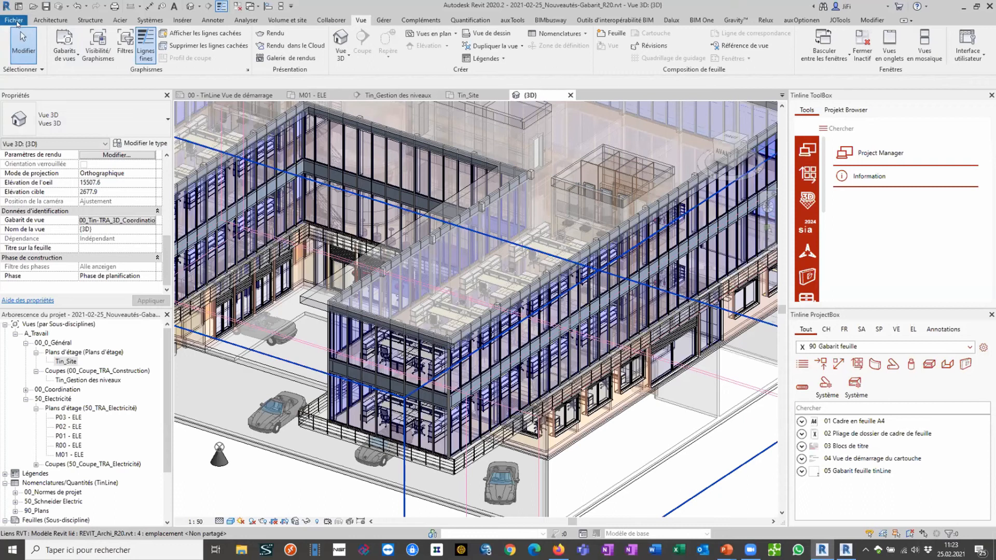
Open the IFC export dialog, review the available export setups, and keep <Réglages session en cours> as the current one
{"action": "left_click", "coordinate": [14, 21]}
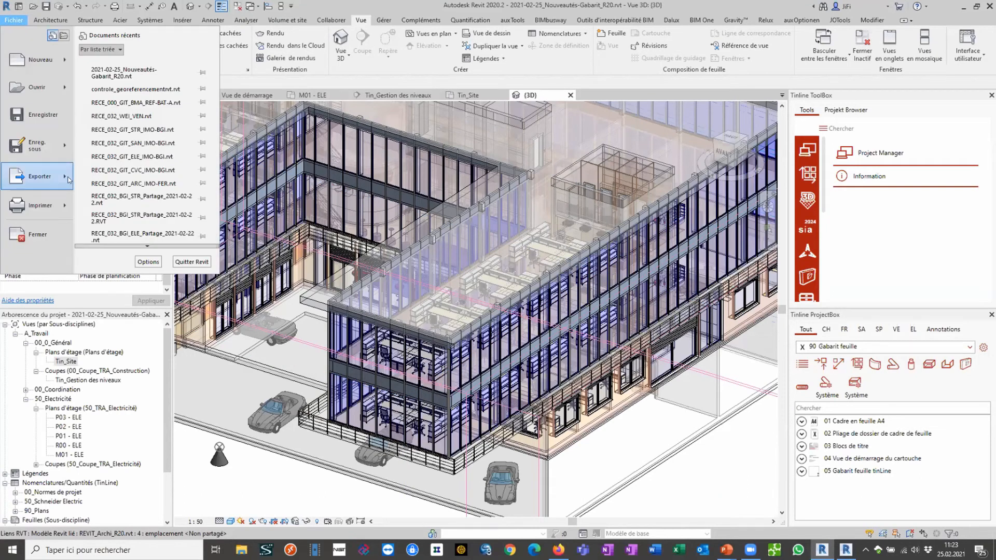
{"action": "mouse_move", "coordinate": [68, 179]}
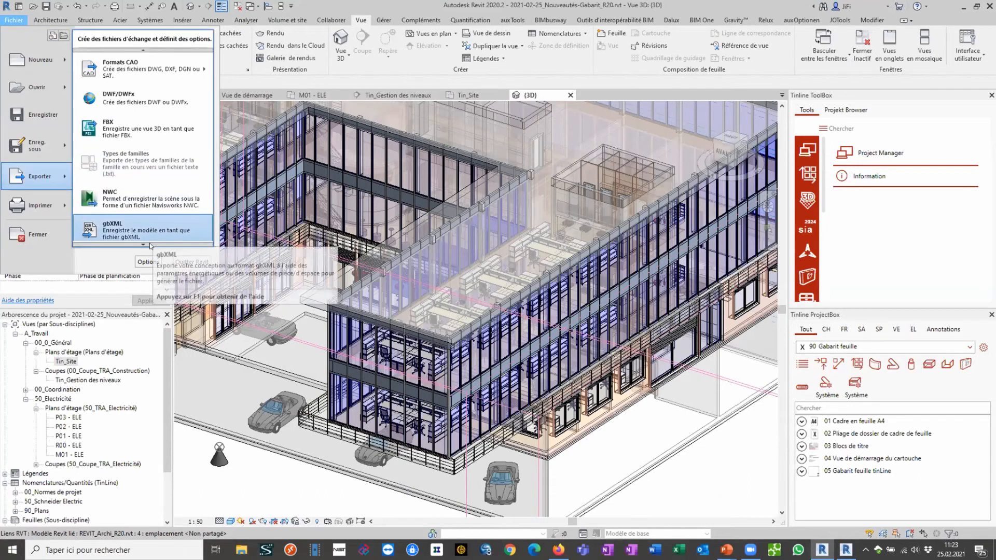
{"action": "mouse_move", "coordinate": [146, 244]}
{"action": "left_click", "coordinate": [144, 152]}
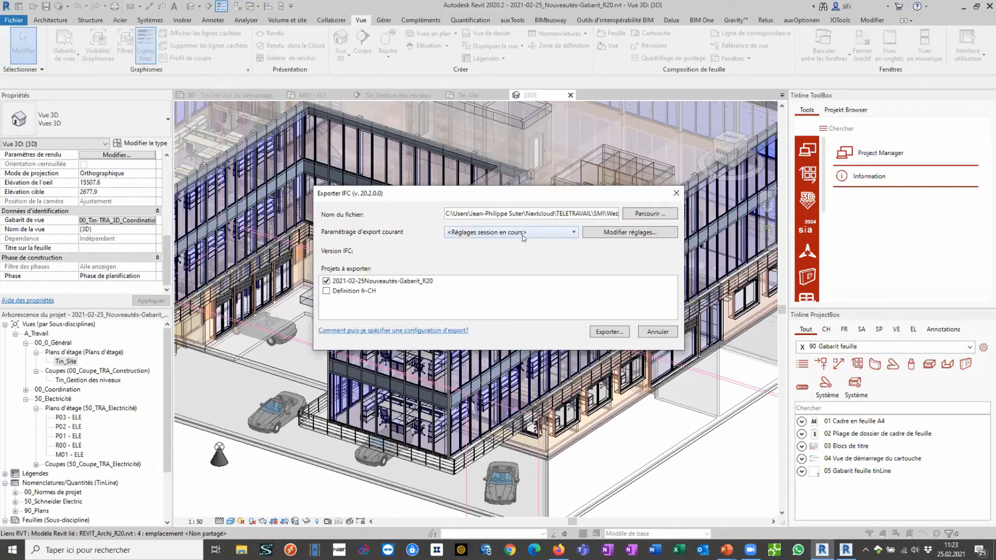
{"action": "left_click", "coordinate": [524, 235]}
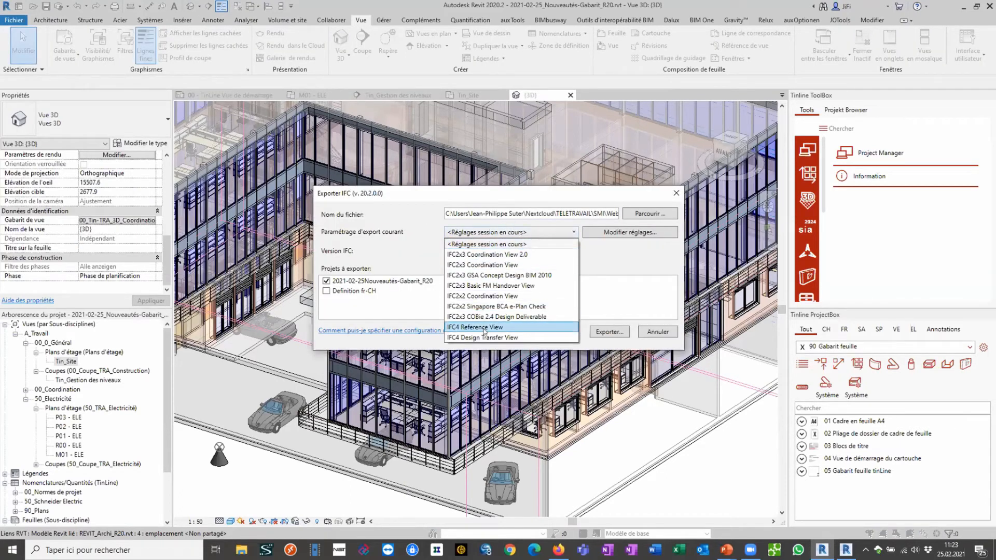
{"action": "left_click", "coordinate": [480, 244]}
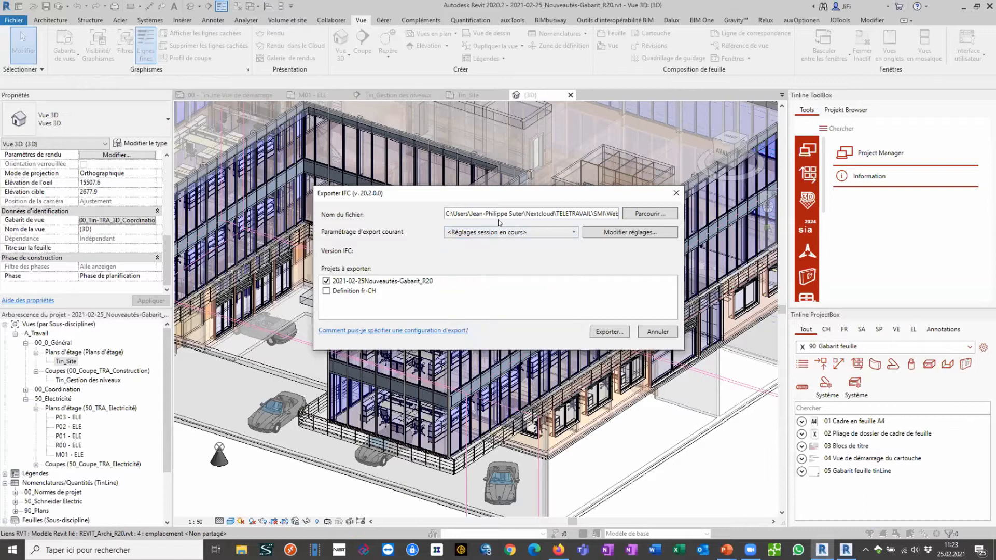
Create a new export setup named Setup 1 in the IFC export settings and select it
{"action": "left_click", "coordinate": [595, 233]}
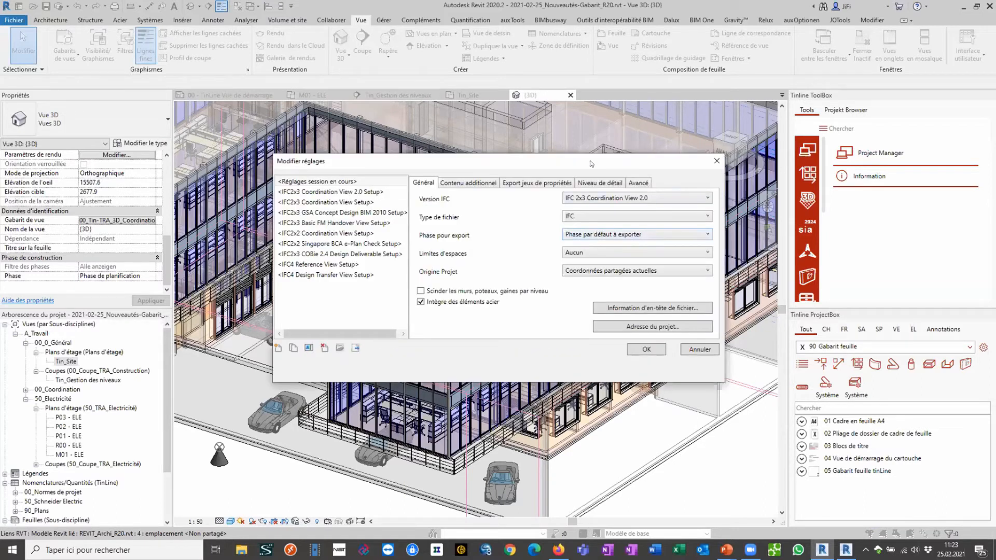
{"action": "left_click_drag", "start_coordinate": [587, 166], "coordinate": [526, 169]}
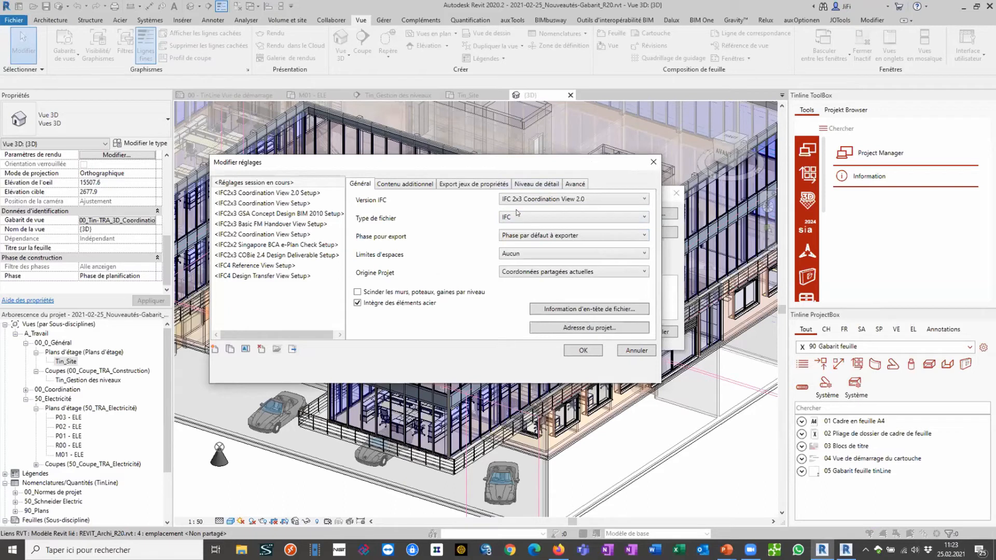
{"action": "left_click", "coordinate": [311, 192]}
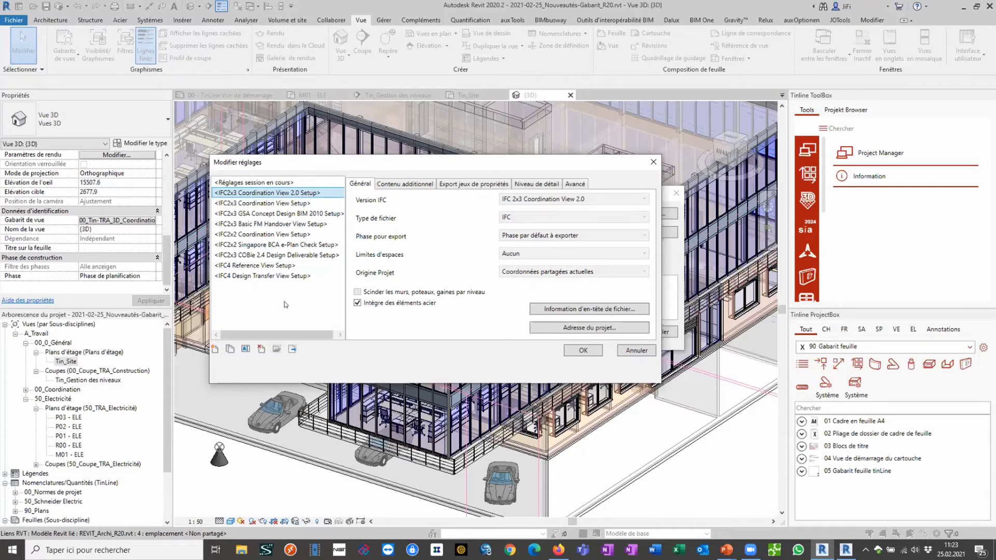
{"action": "left_click", "coordinate": [262, 182]}
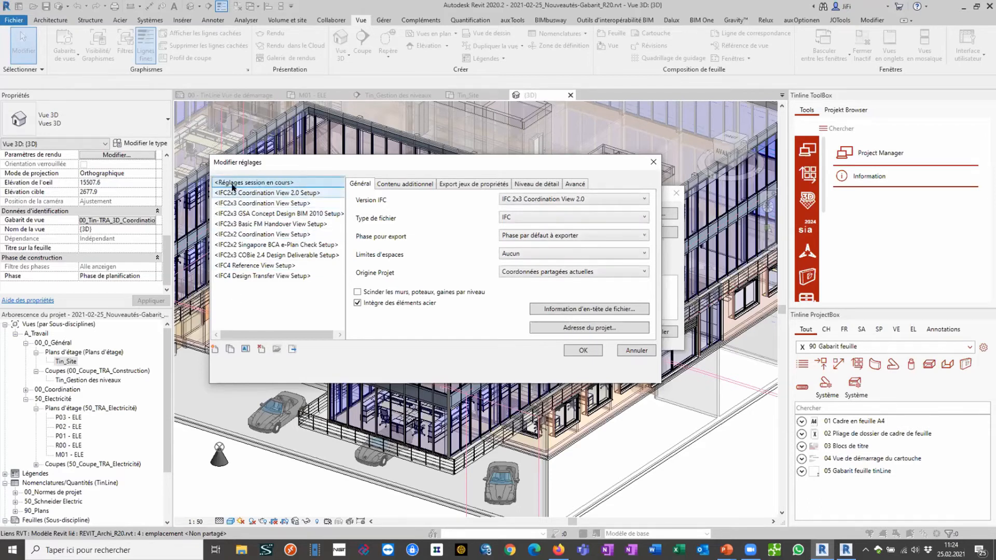
{"action": "left_click", "coordinate": [214, 350]}
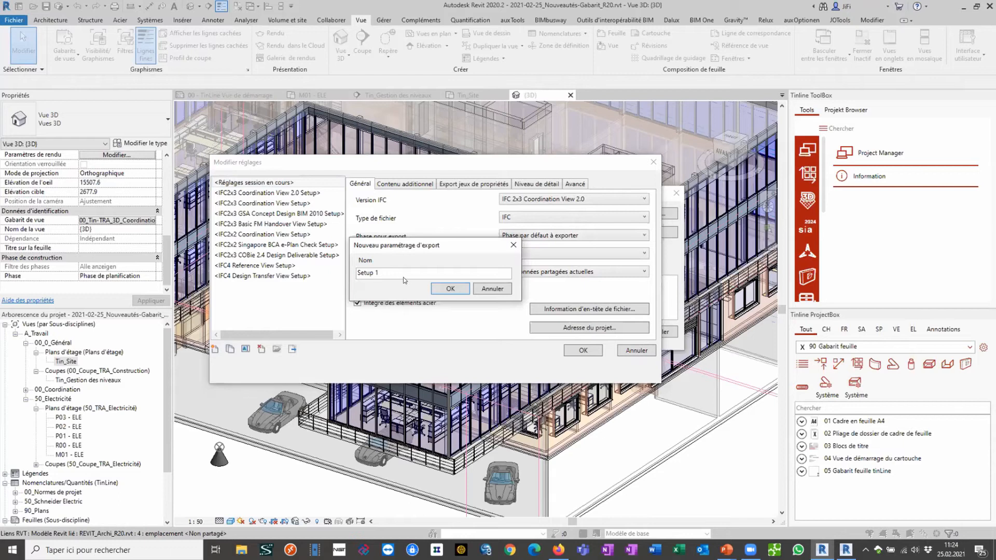
{"action": "left_click", "coordinate": [440, 289]}
{"action": "left_click", "coordinate": [252, 287]}
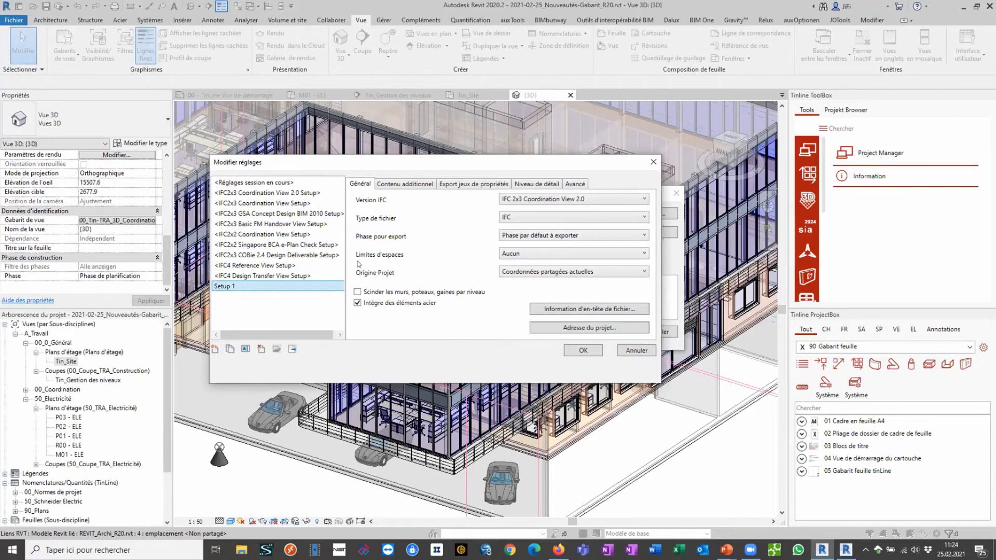
Review Setup 1's project origin choices and enable exporting the elements visible in the view, including rooms in 3D views
{"action": "left_click", "coordinate": [571, 273]}
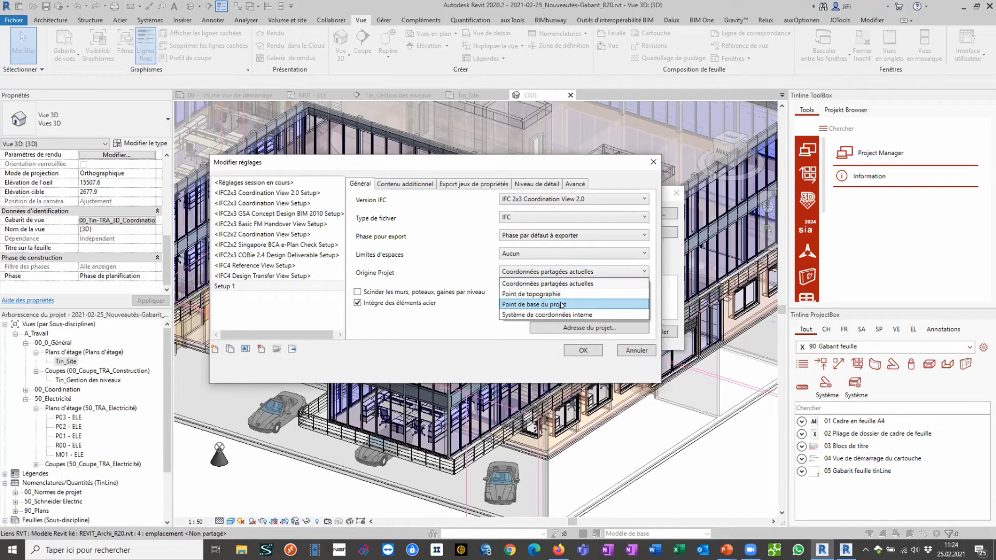
{"action": "left_click", "coordinate": [473, 269]}
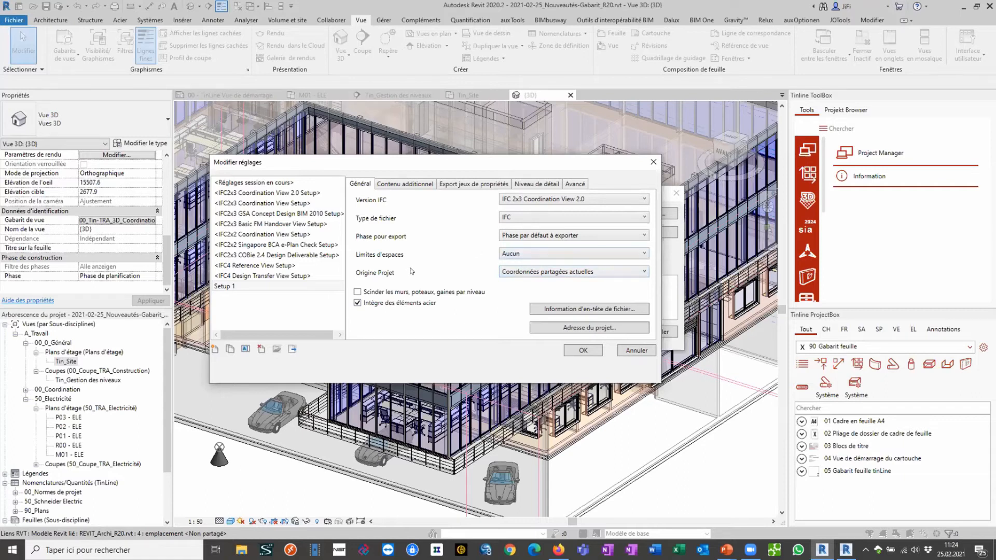
{"action": "left_click", "coordinate": [425, 184]}
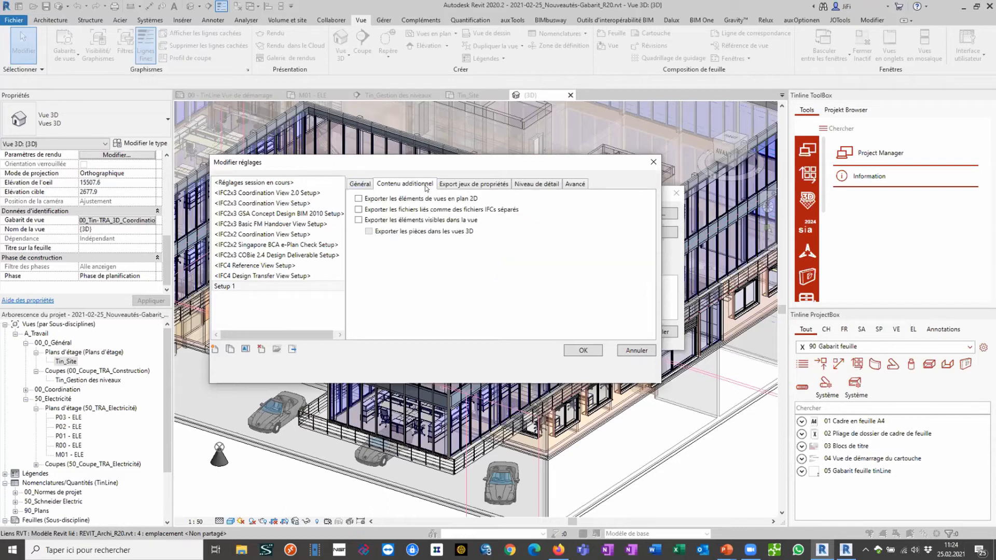
{"action": "left_click", "coordinate": [358, 220]}
{"action": "left_click", "coordinate": [368, 234]}
Review the property set options, include the IFCSITE elevation in the placement origin, and cancel both the settings and the export
{"action": "left_click", "coordinate": [495, 184]}
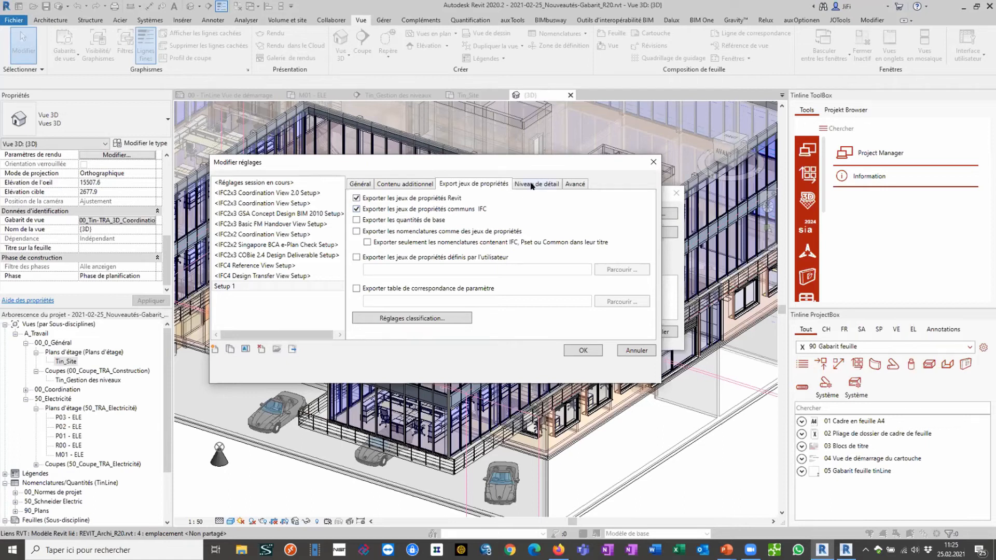
{"action": "left_click", "coordinate": [575, 183]}
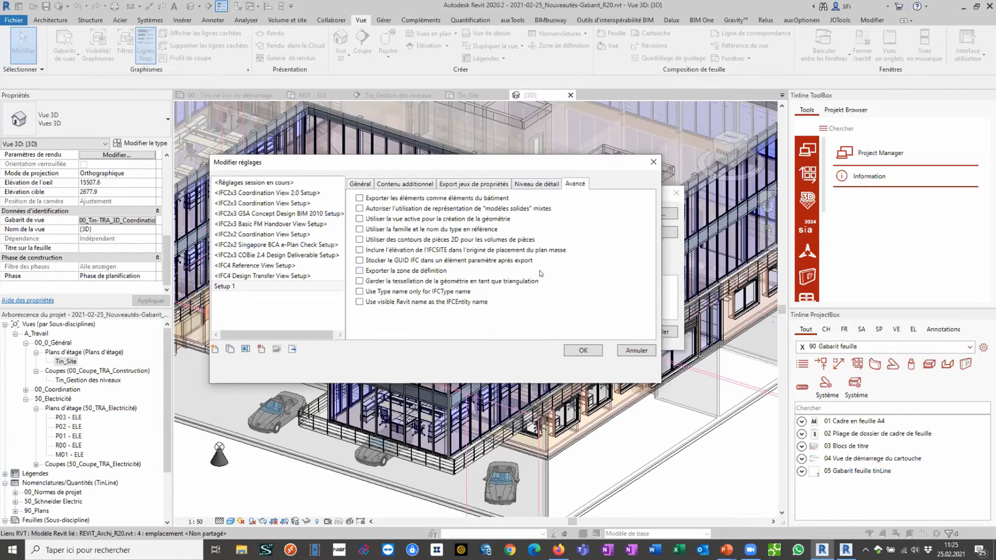
{"action": "left_click", "coordinate": [359, 250]}
{"action": "left_click", "coordinate": [636, 352]}
{"action": "left_click", "coordinate": [659, 331]}
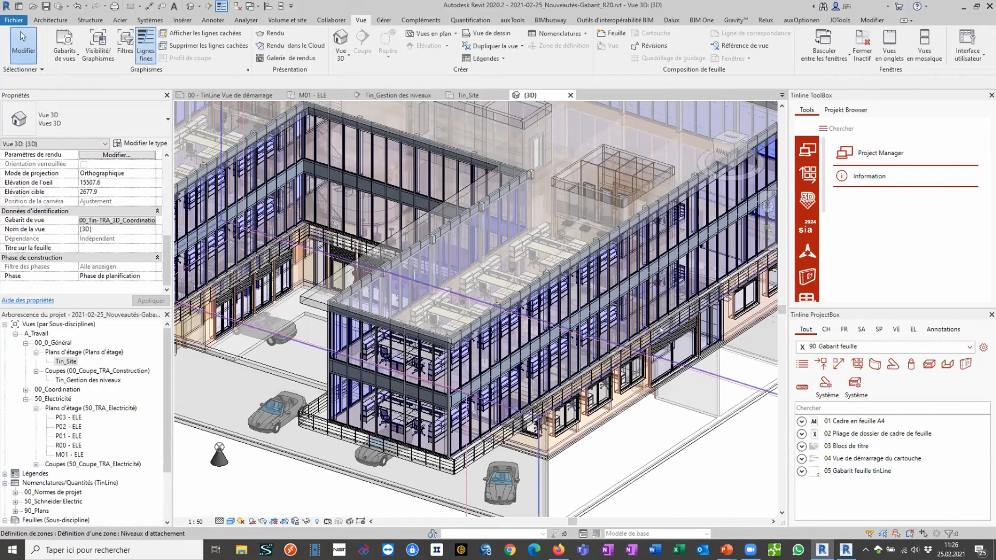
Switch to the PowerPoint slideshow and show the Nettoyage de paramètres partagés slide
{"action": "mouse_move", "coordinate": [726, 549]}
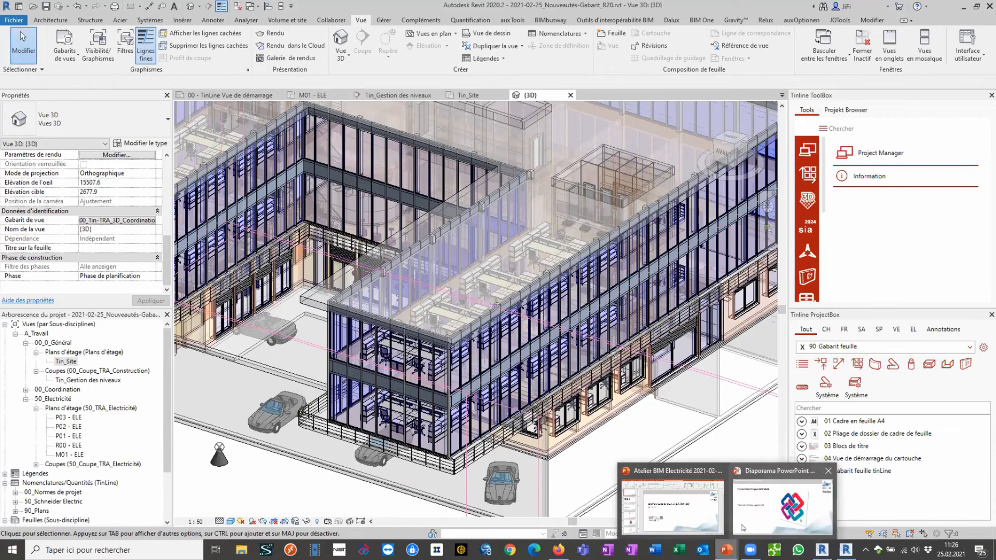
{"action": "left_click", "coordinate": [779, 509]}
{"action": "left_click", "coordinate": [319, 236]}
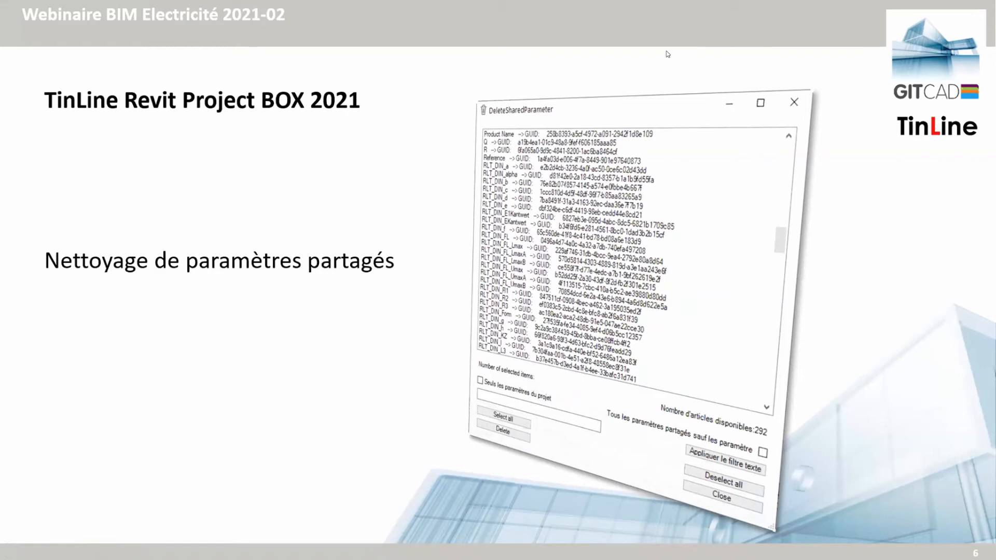
Switch back to the Revit project and open the auxalia support helper function for deleting shared parameters
{"action": "key", "text": "super"}
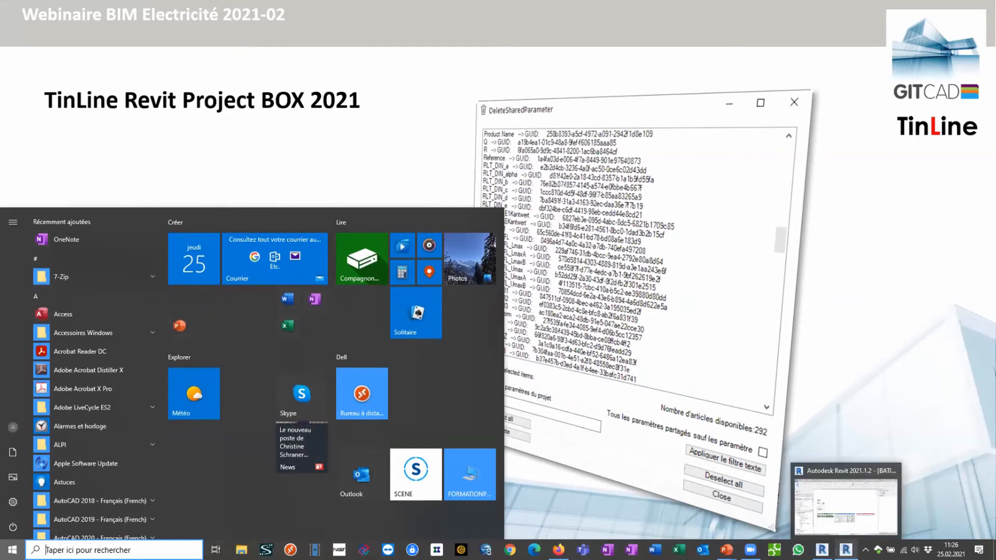
{"action": "left_click", "coordinate": [825, 545]}
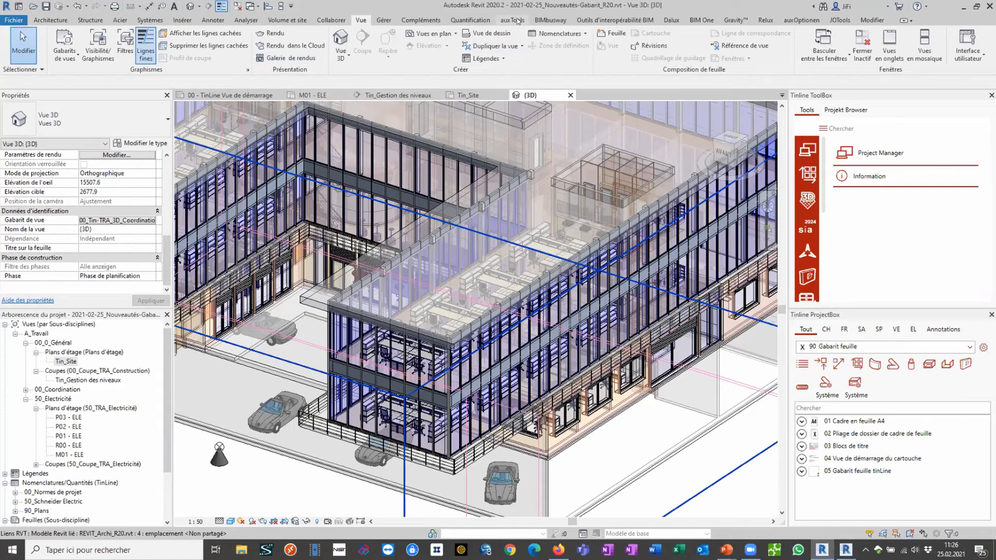
{"action": "left_click", "coordinate": [512, 20]}
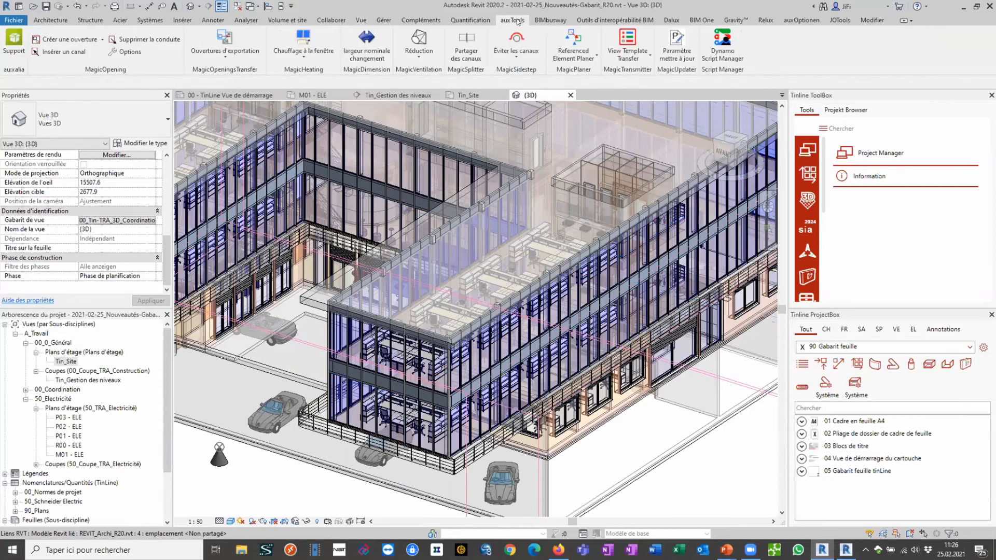
{"action": "left_click", "coordinate": [14, 51]}
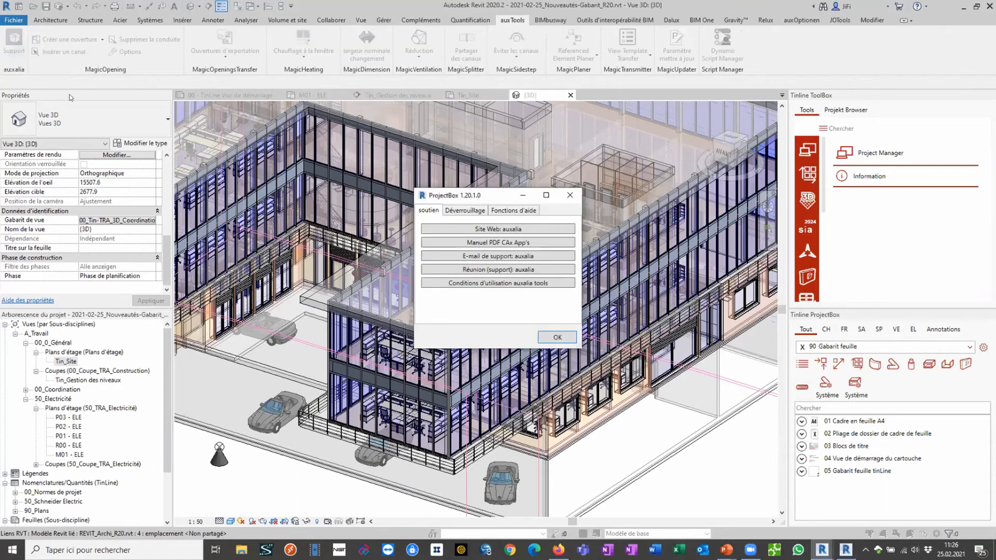
{"action": "left_click", "coordinate": [502, 210]}
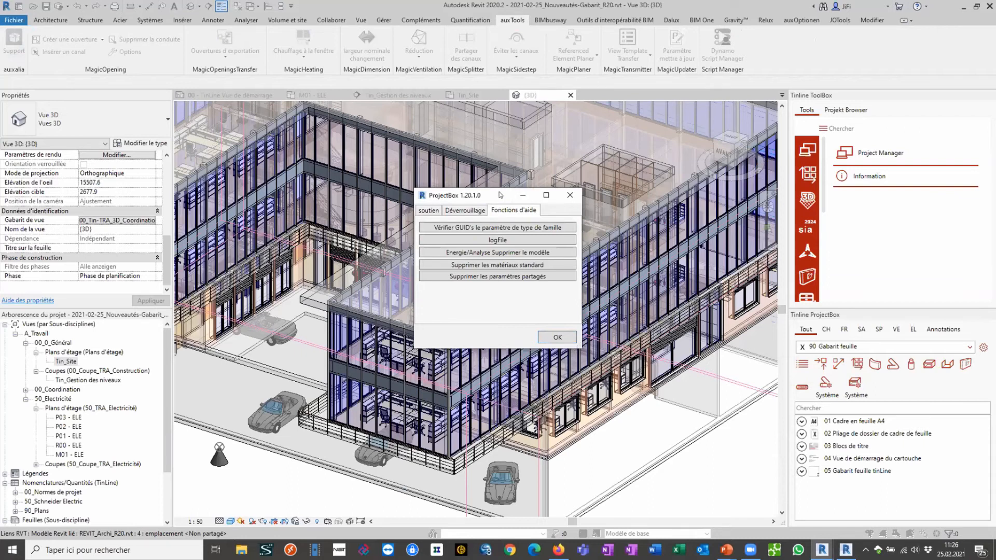
{"action": "left_click_drag", "start_coordinate": [500, 195], "coordinate": [495, 150]}
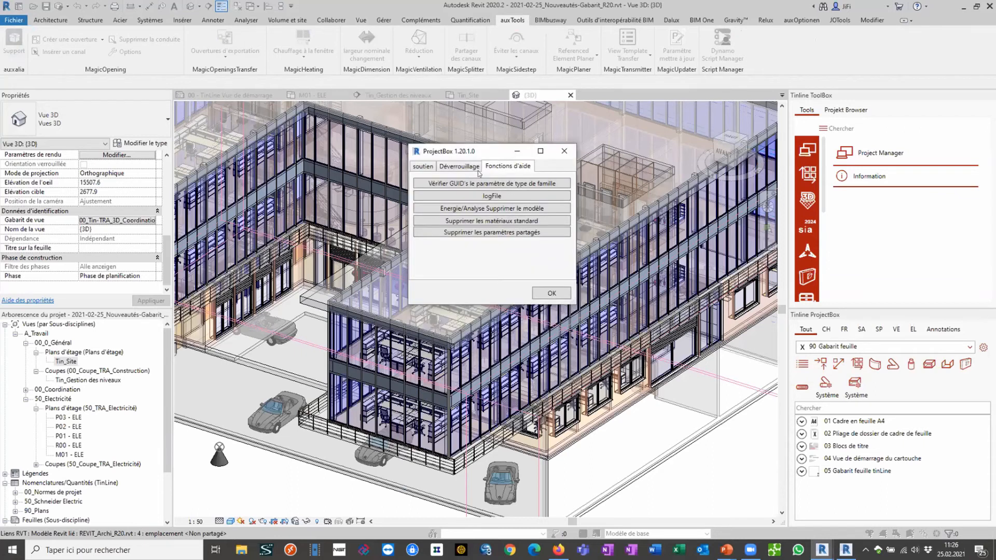
{"action": "left_click", "coordinate": [478, 233]}
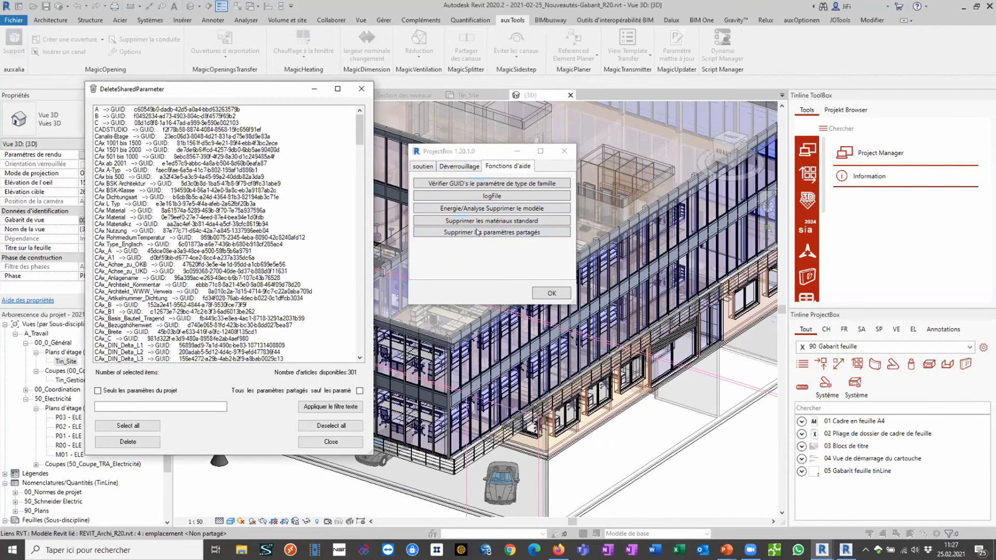
Restrict the shared parameter list to project parameters only and select the range from CAx_Durchmesser through L
{"action": "mouse_move", "coordinate": [360, 136]}
{"action": "left_mouse_down"}
{"action": "mouse_move", "coordinate": [325, 356]}
{"action": "mouse_move", "coordinate": [349, 295]}
{"action": "mouse_move", "coordinate": [358, 127]}
{"action": "left_mouse_up"}
{"action": "left_click", "coordinate": [97, 390]}
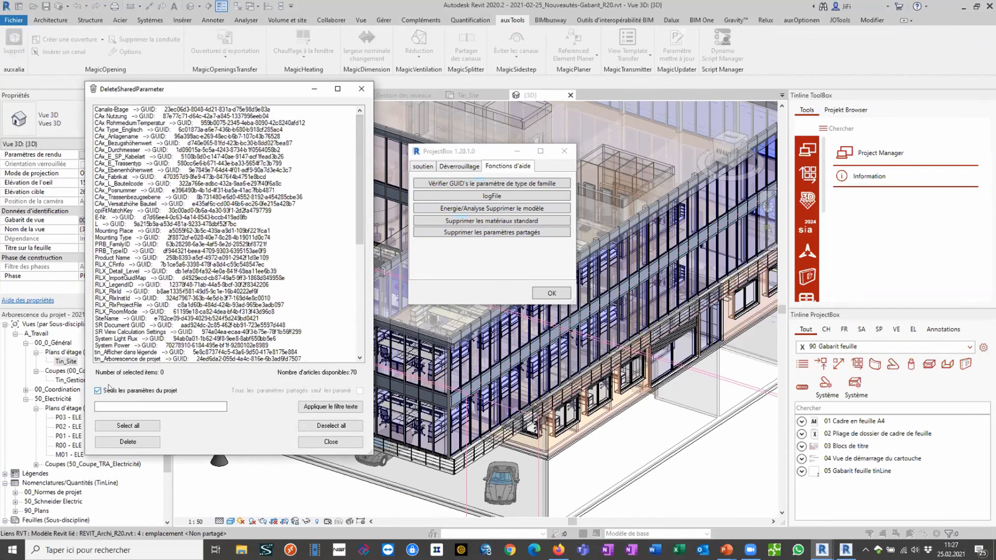
{"action": "scroll", "coordinate": [200, 271], "scroll_direction": "down", "scroll_amount": 5}
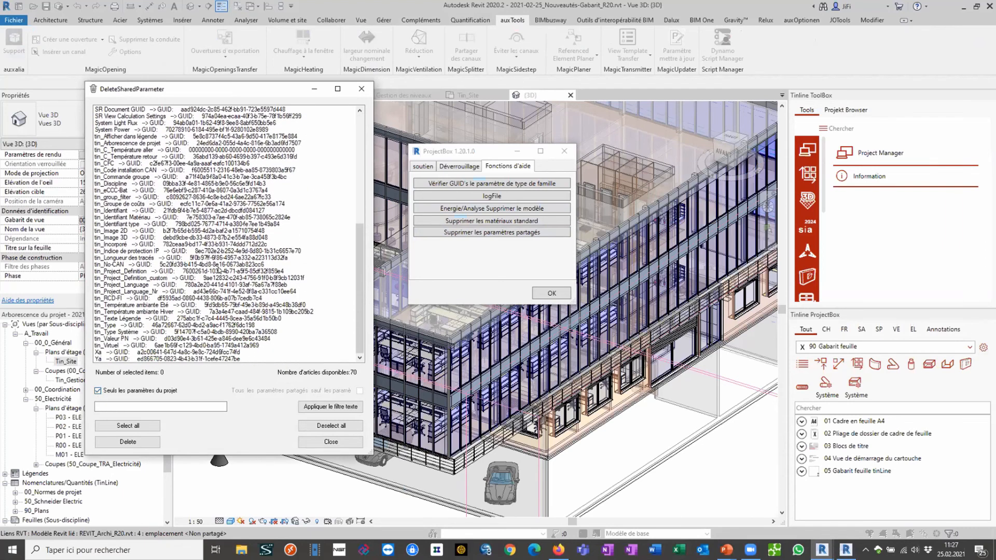
{"action": "scroll", "coordinate": [228, 258], "scroll_direction": "up", "scroll_amount": 5}
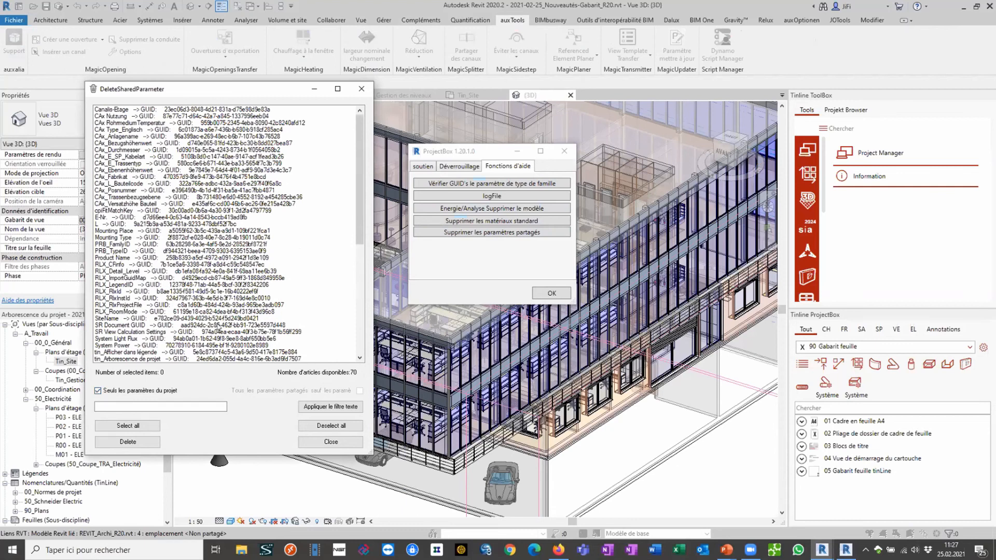
{"action": "left_click", "coordinate": [200, 150]}
{"action": "left_click", "coordinate": [169, 224], "text": "shift"}
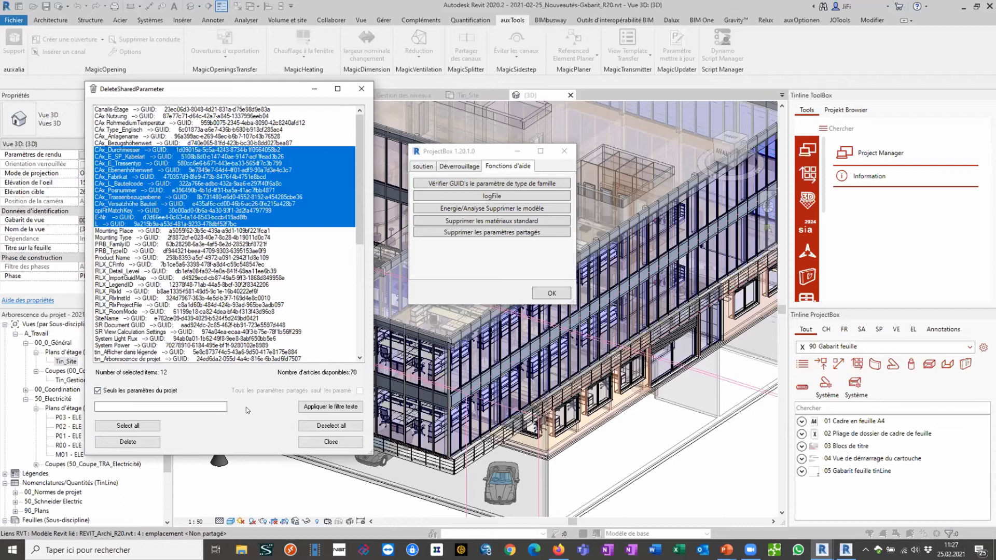
Look through the project parameter list and select only the RLX_CFinfo parameter
{"action": "scroll", "coordinate": [277, 228], "scroll_direction": "down", "scroll_amount": 4}
{"action": "scroll", "coordinate": [276, 228], "scroll_direction": "down", "scroll_amount": 3}
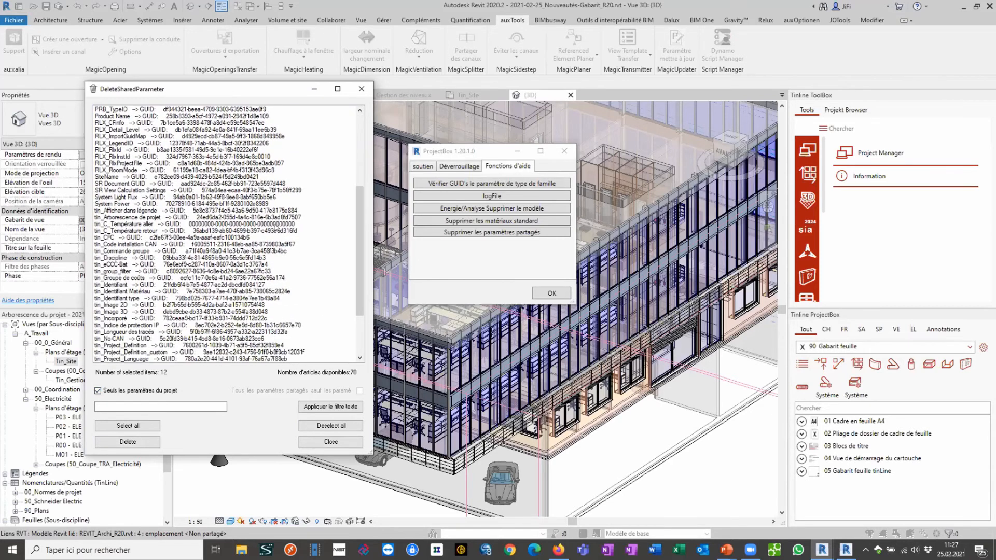
{"action": "scroll", "coordinate": [137, 175], "scroll_direction": "up", "scroll_amount": 4}
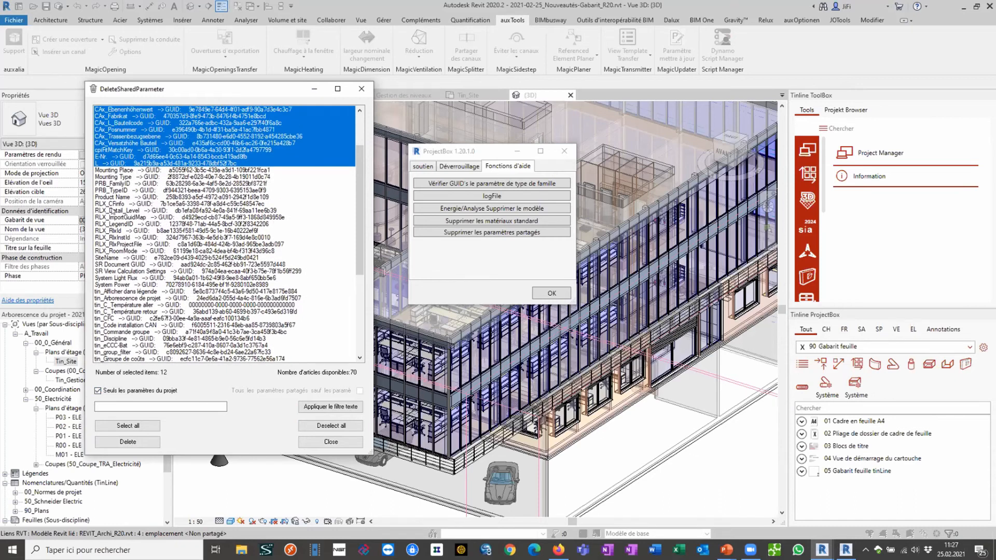
{"action": "left_click", "coordinate": [111, 211]}
{"action": "left_click", "coordinate": [112, 204]}
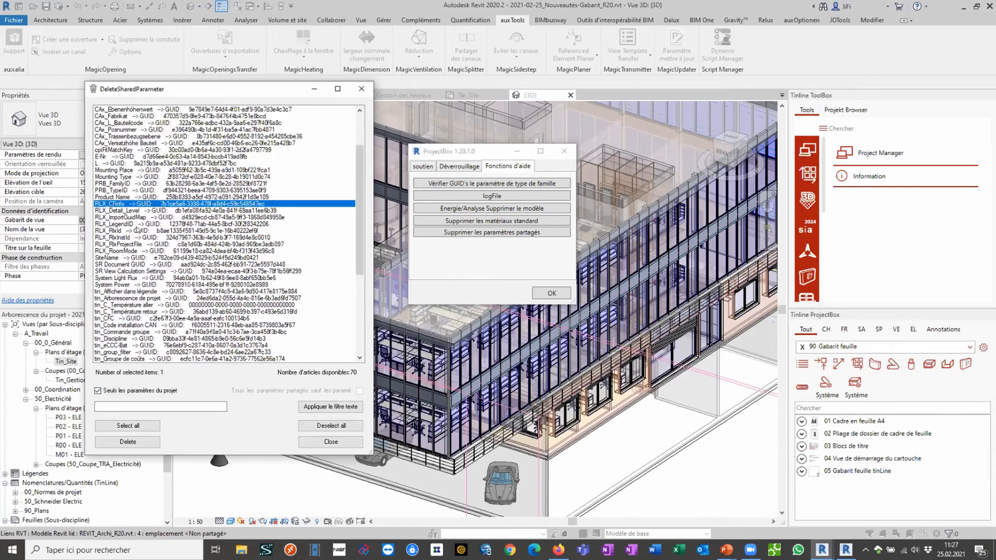
{"action": "scroll", "coordinate": [137, 229], "scroll_direction": "up", "scroll_amount": 3}
{"action": "scroll", "coordinate": [137, 229], "scroll_direction": "up", "scroll_amount": 1}
{"action": "scroll", "coordinate": [136, 226], "scroll_direction": "down", "scroll_amount": 10}
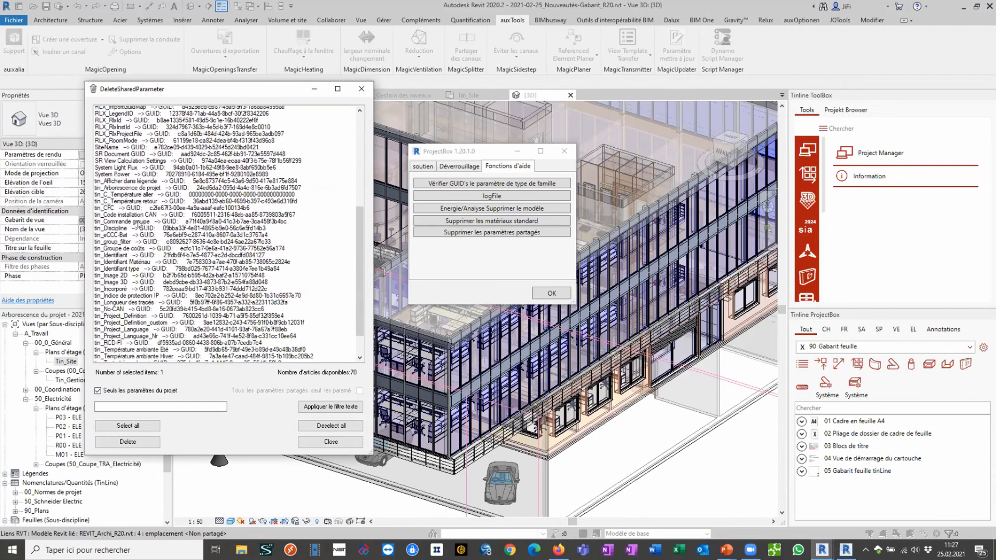
{"action": "scroll", "coordinate": [137, 223], "scroll_direction": "up", "scroll_amount": 10}
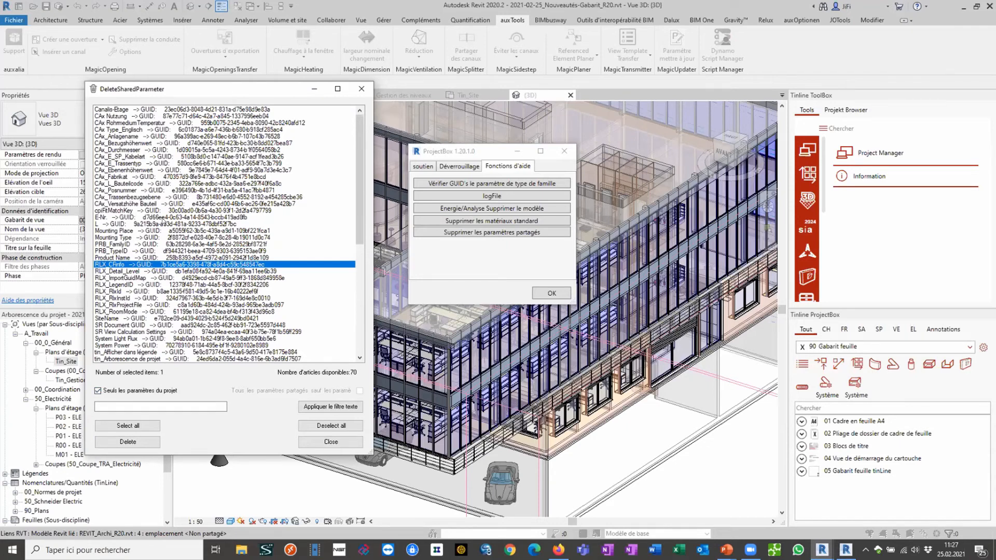
Select the RLX_ImportGuidMap parameter, and leave the shared parameter deletion and ProjectBox dialogs without deleting anything
{"action": "left_click", "coordinate": [198, 278]}
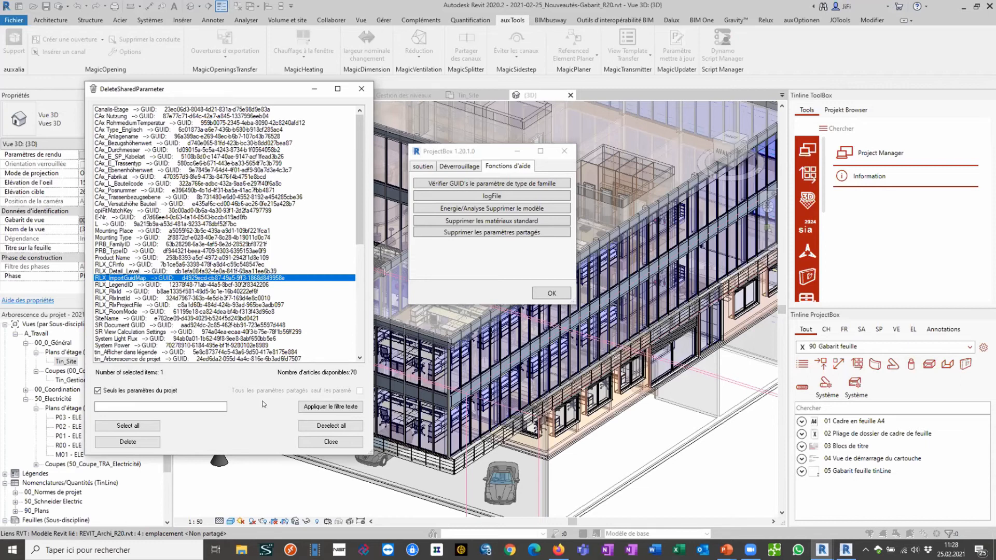
{"action": "left_click", "coordinate": [314, 444]}
{"action": "left_click", "coordinate": [552, 292]}
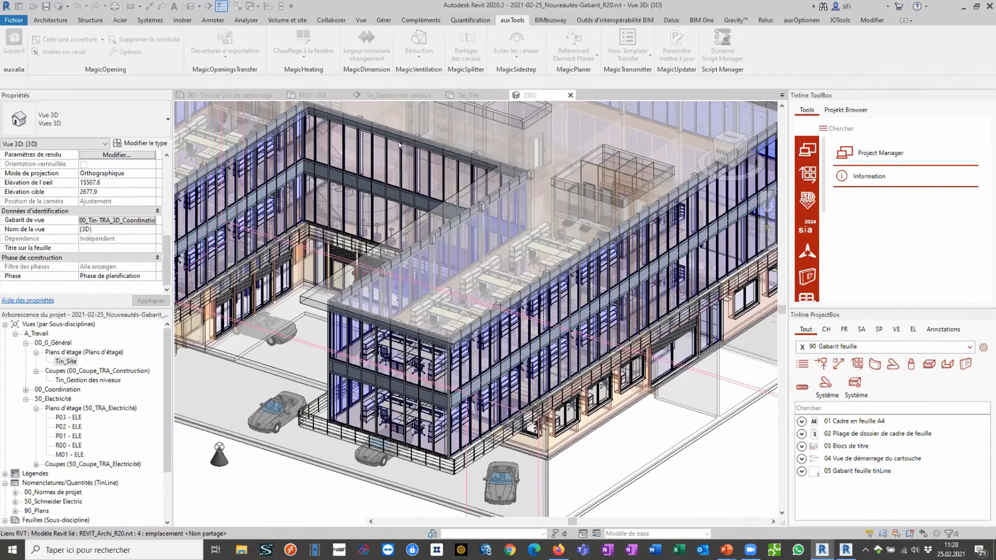
Look through the project parameters list down to the RLX parameters and leave it without changes
{"action": "left_click", "coordinate": [384, 20]}
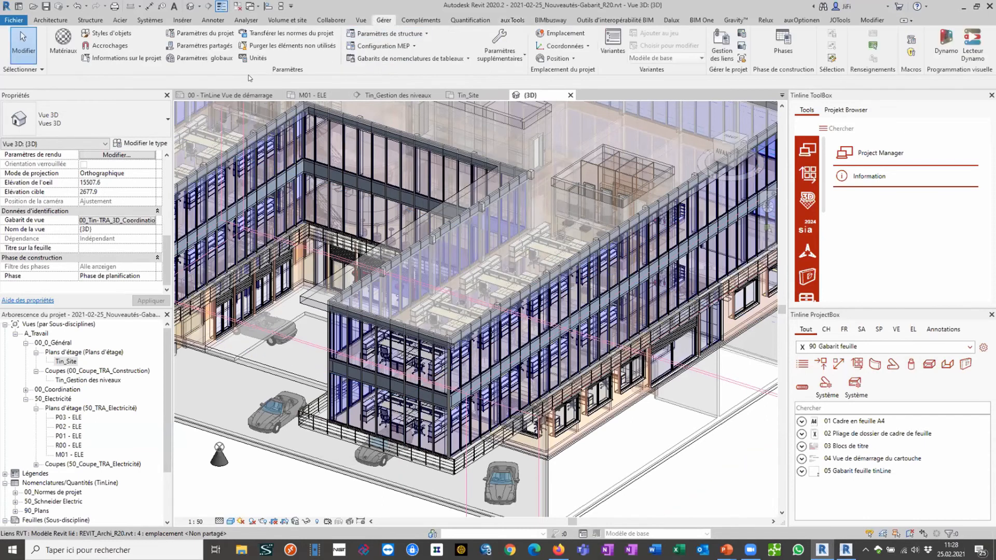
{"action": "left_click", "coordinate": [227, 45]}
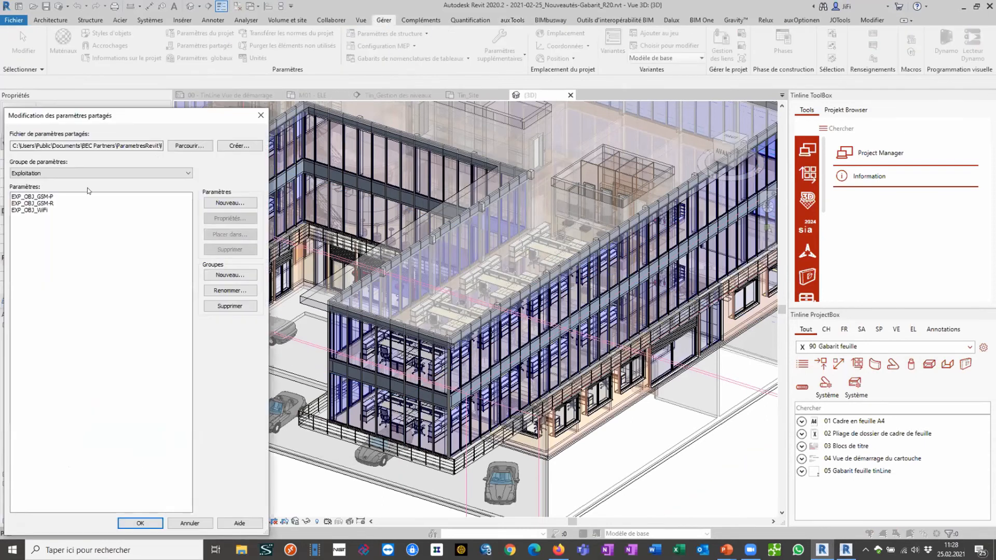
{"action": "left_click", "coordinate": [260, 113]}
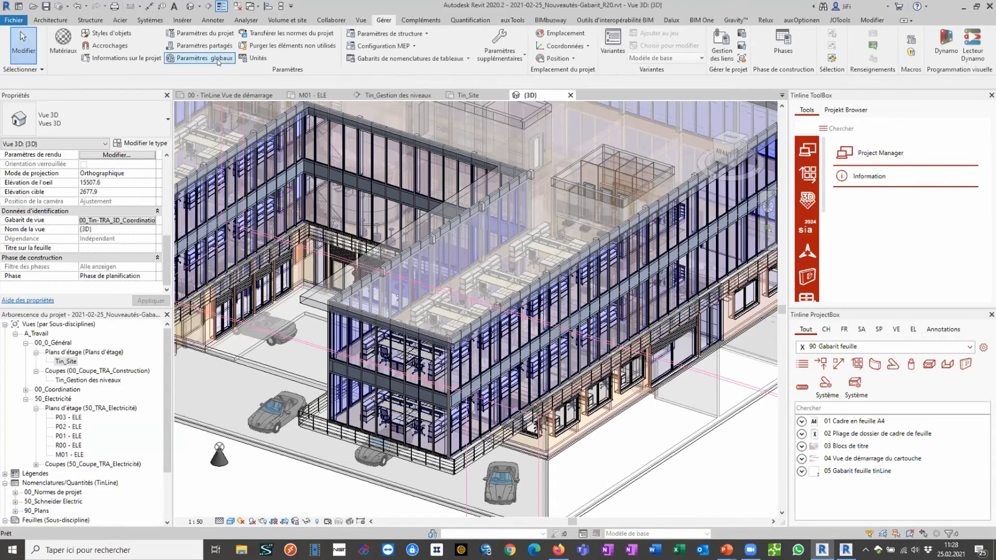
{"action": "left_click", "coordinate": [205, 33]}
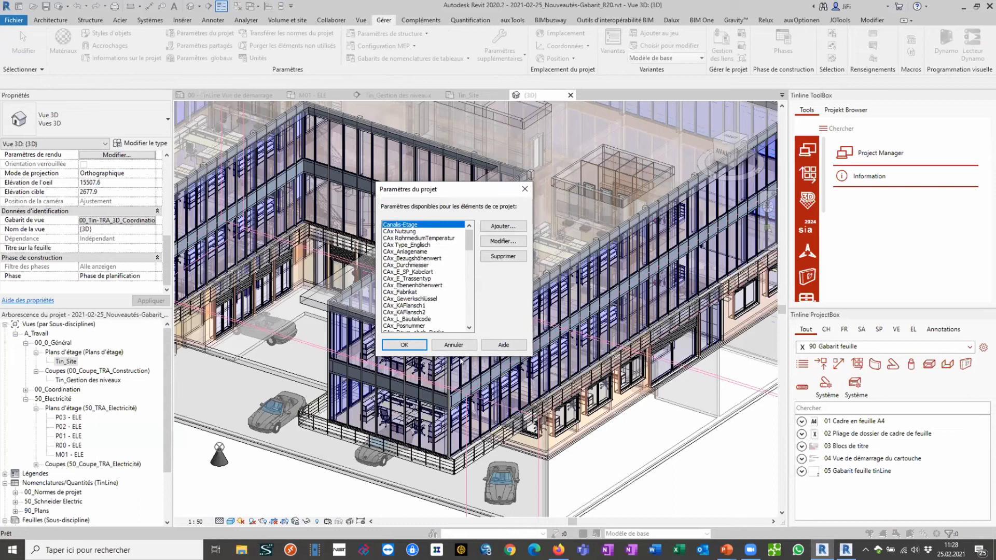
{"action": "left_click", "coordinate": [424, 271]}
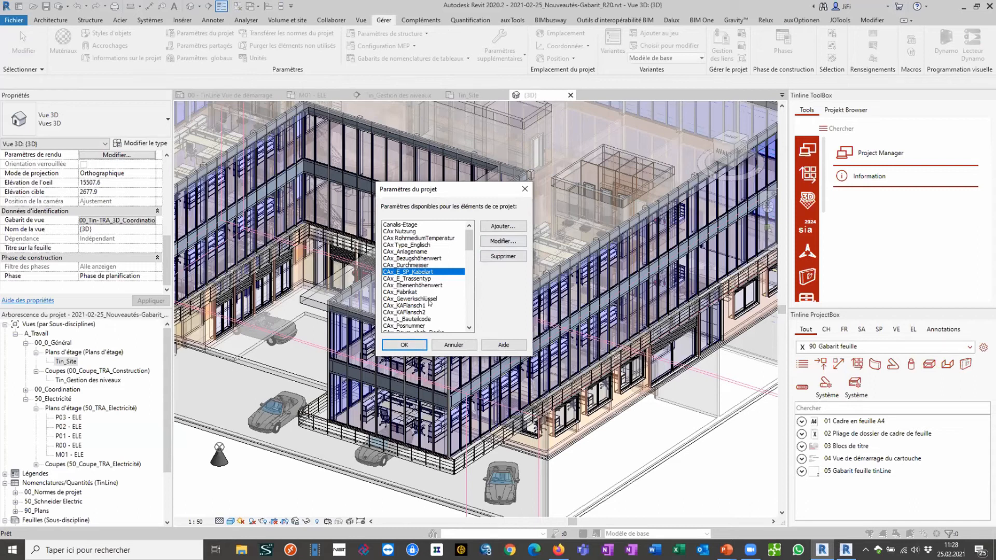
{"action": "scroll", "coordinate": [420, 304], "scroll_direction": "down", "scroll_amount": 15}
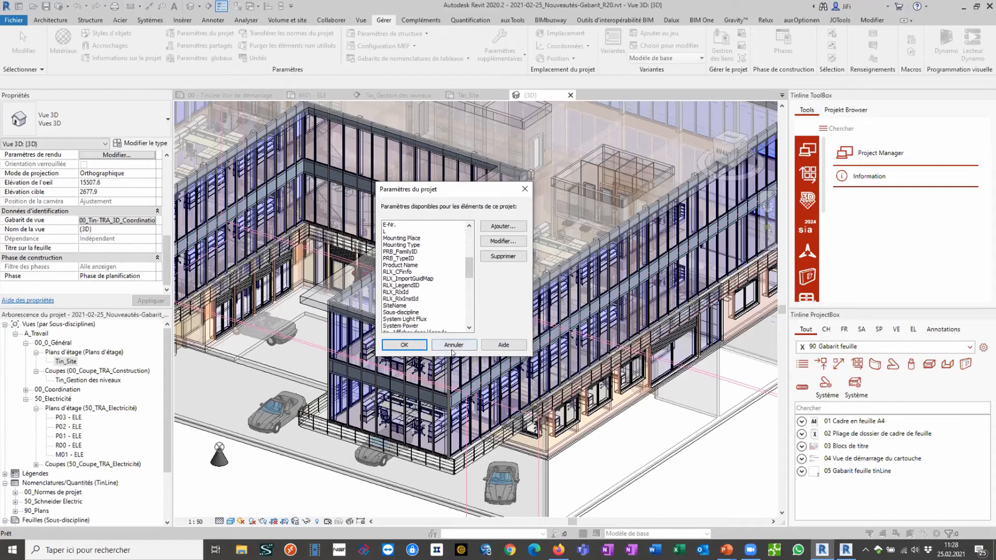
{"action": "left_click", "coordinate": [454, 345]}
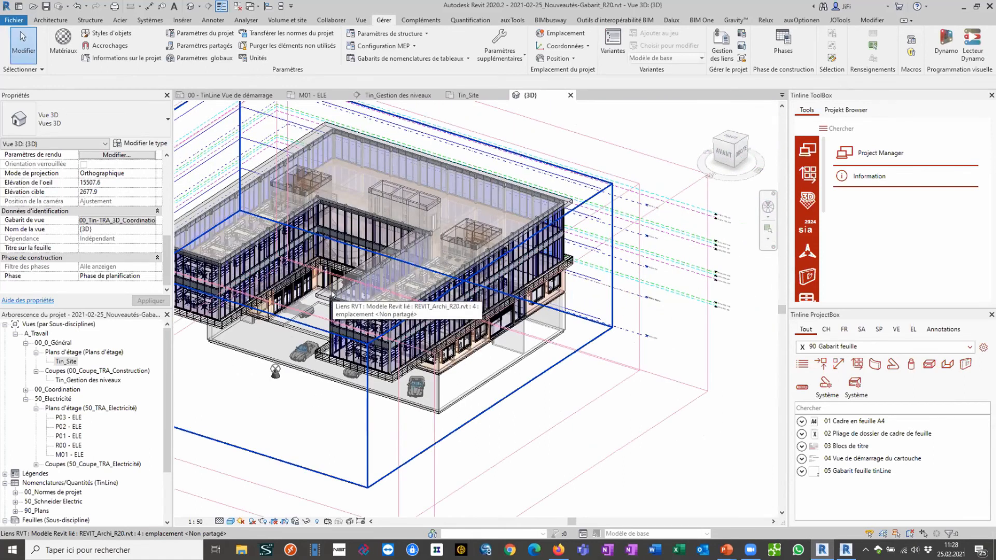
Switch to the PowerPoint slideshow and advance to the slide Stratégie pour lier des DWG dans un projet
{"action": "middle_click_drag", "start_coordinate": [332, 294], "coordinate": [403, 268]}
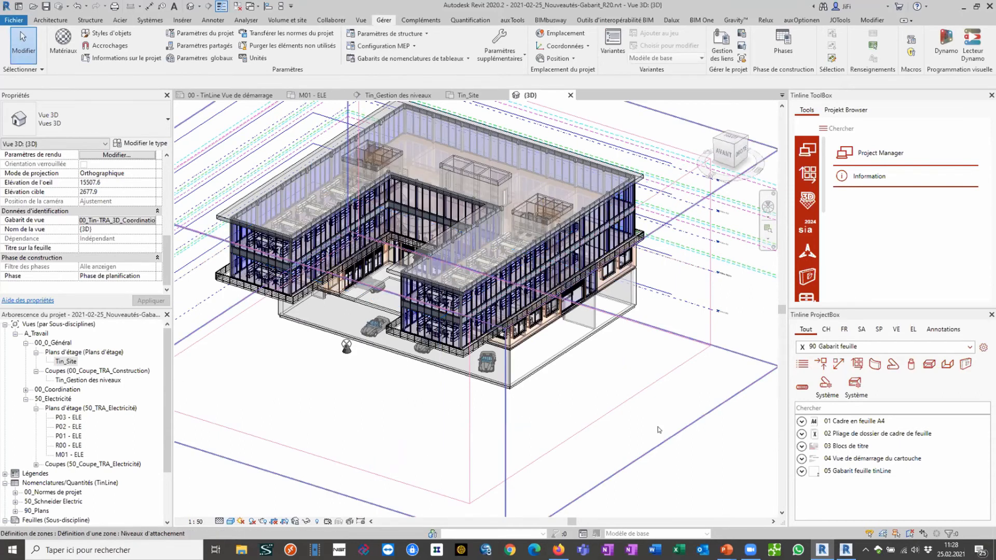
{"action": "mouse_move", "coordinate": [728, 551]}
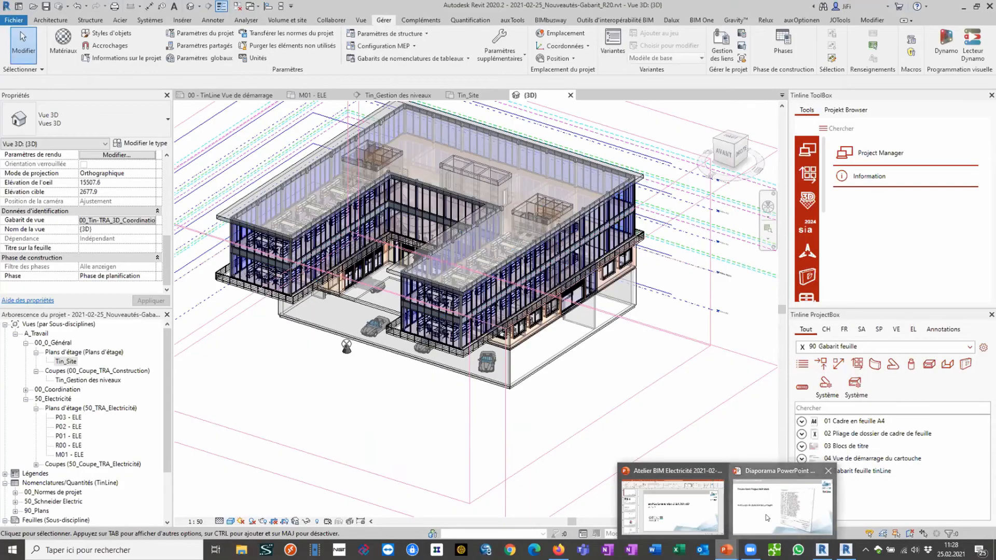
{"action": "left_click", "coordinate": [767, 518]}
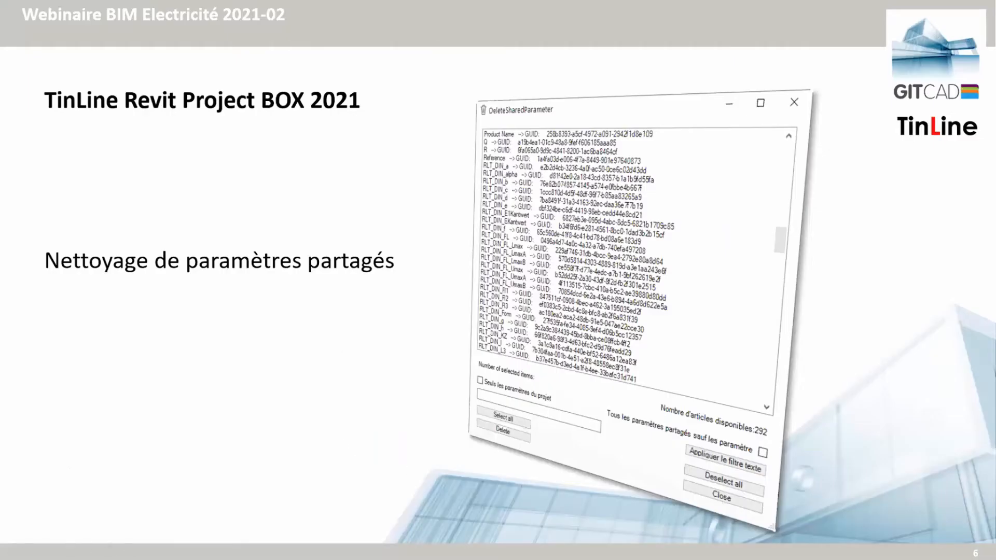
{"action": "key", "text": "Right"}
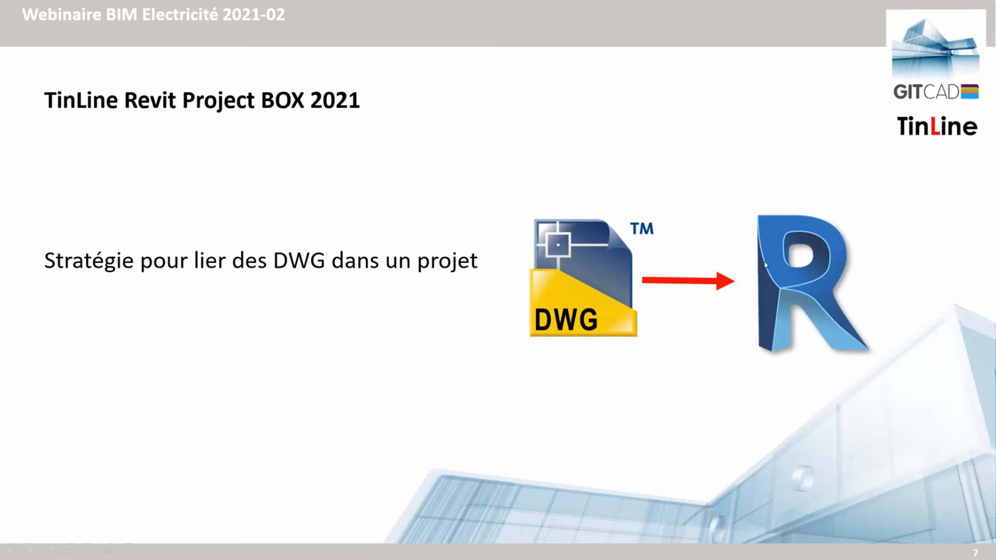
Switch to the Revit 2021 window with the BATIMENT_WE_ARC_DWG_R21.rvt project
{"action": "key", "text": "super"}
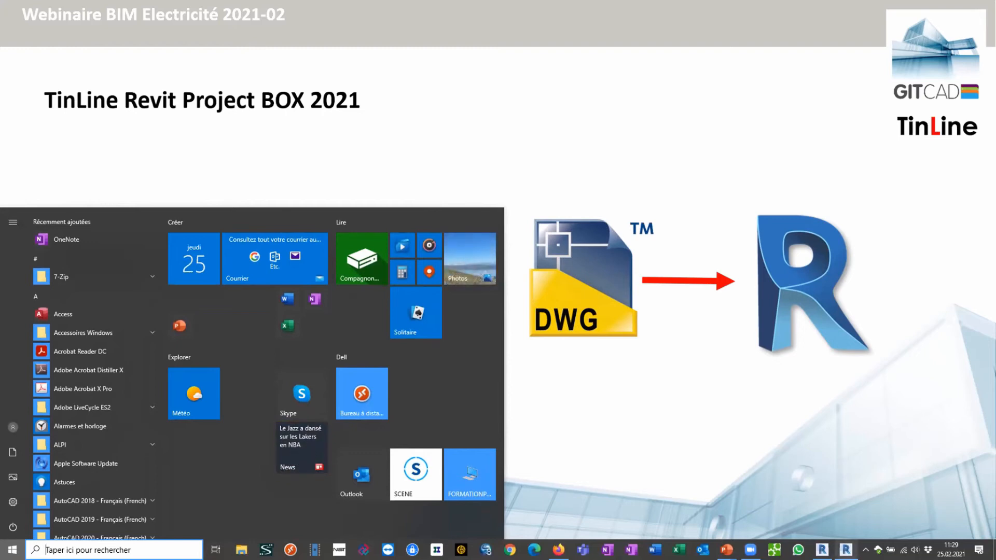
{"action": "mouse_move", "coordinate": [846, 550]}
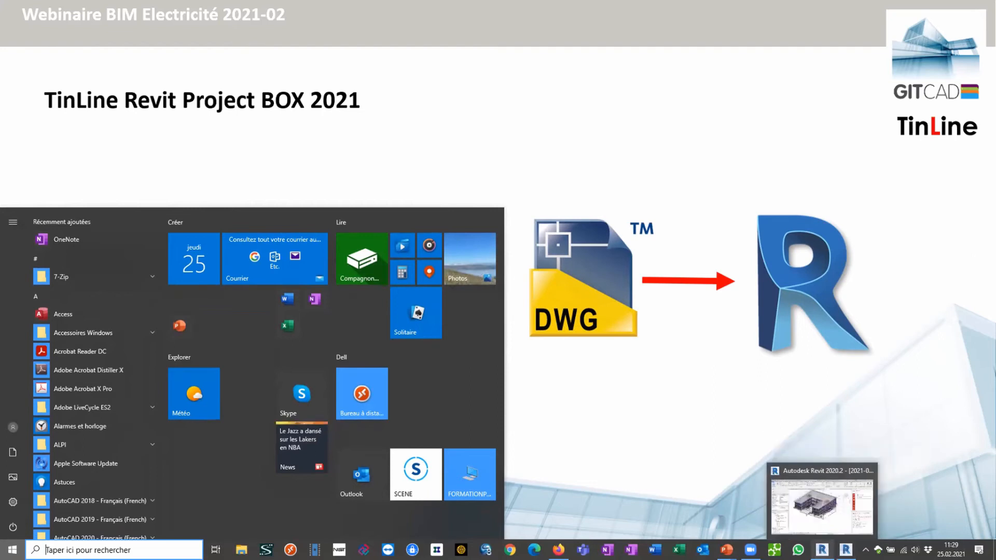
{"action": "left_click", "coordinate": [846, 506]}
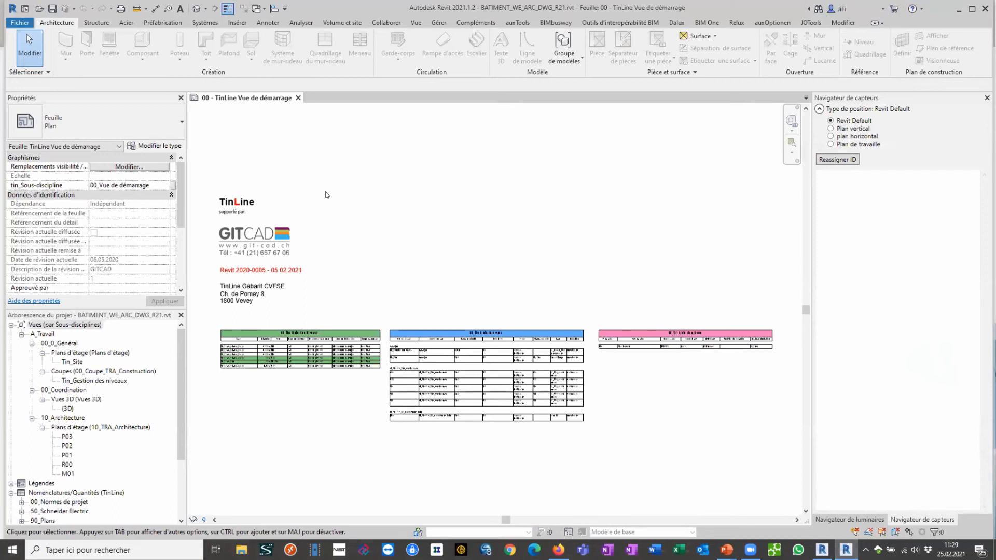
Open the default 3D view and replace the luminaire navigator with the TinLine ToolBox and ProjectBox palettes
{"action": "left_click", "coordinate": [197, 9]}
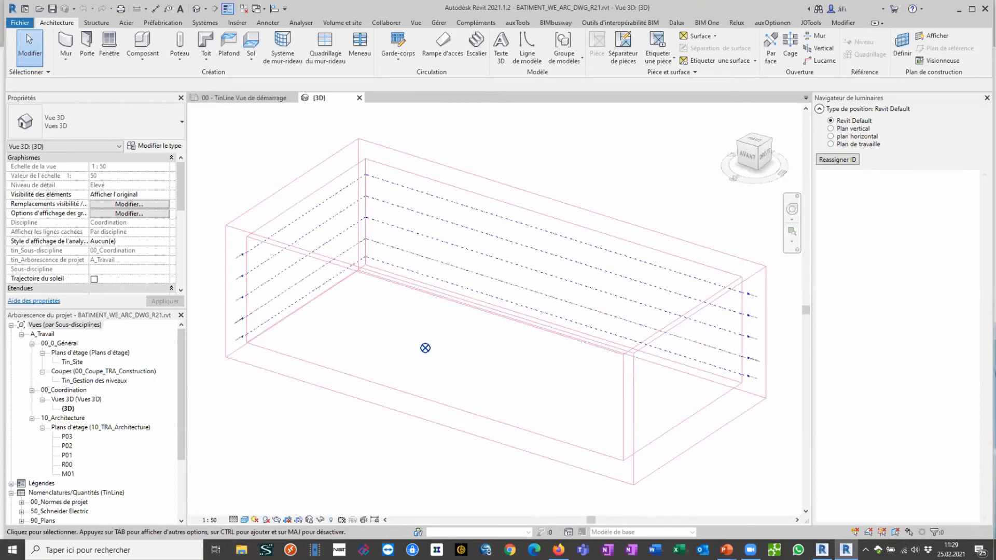
{"action": "left_click", "coordinate": [987, 98]}
{"action": "key", "text": "t"}
{"action": "key", "text": "p"}
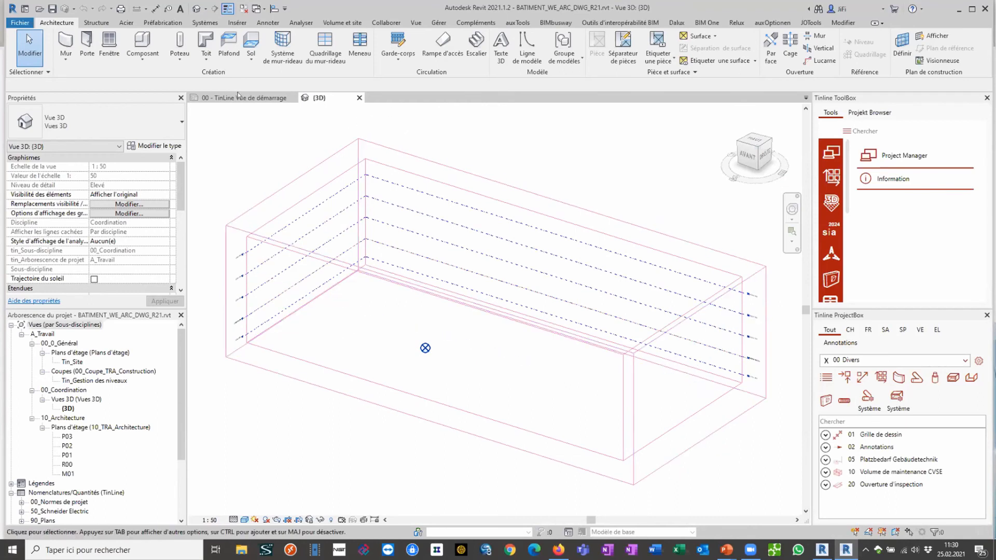
{"action": "left_click", "coordinate": [237, 22]}
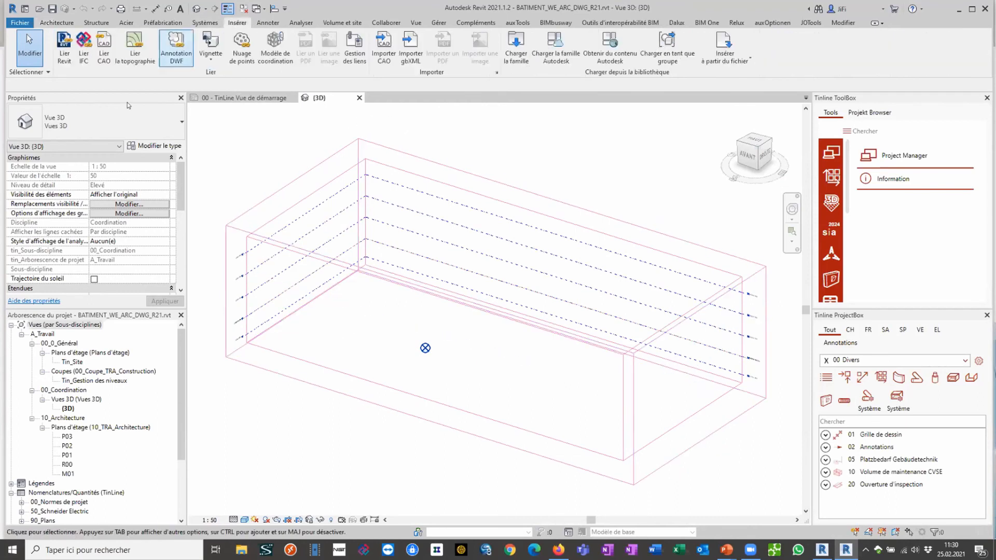
{"action": "left_click", "coordinate": [104, 49]}
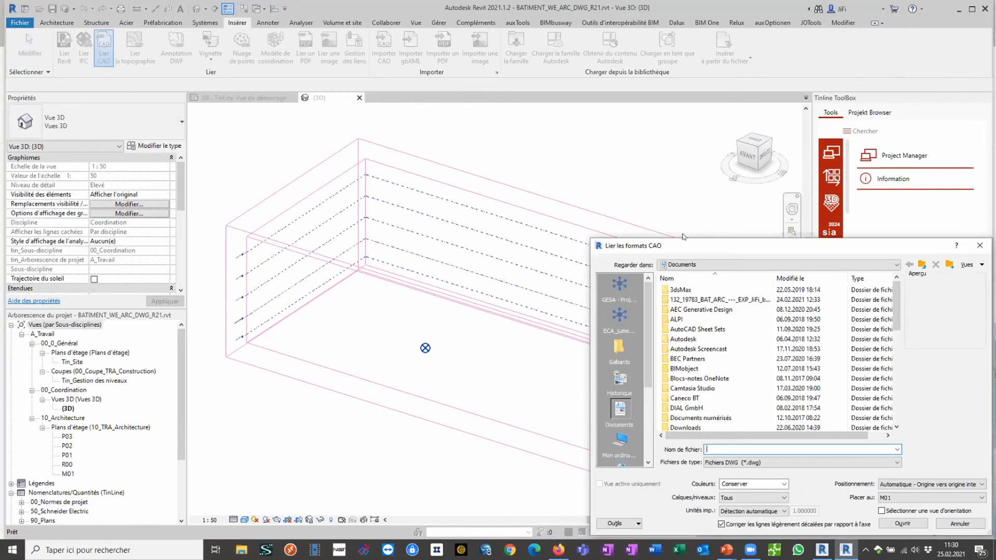
{"action": "left_click_drag", "start_coordinate": [687, 246], "coordinate": [492, 144]}
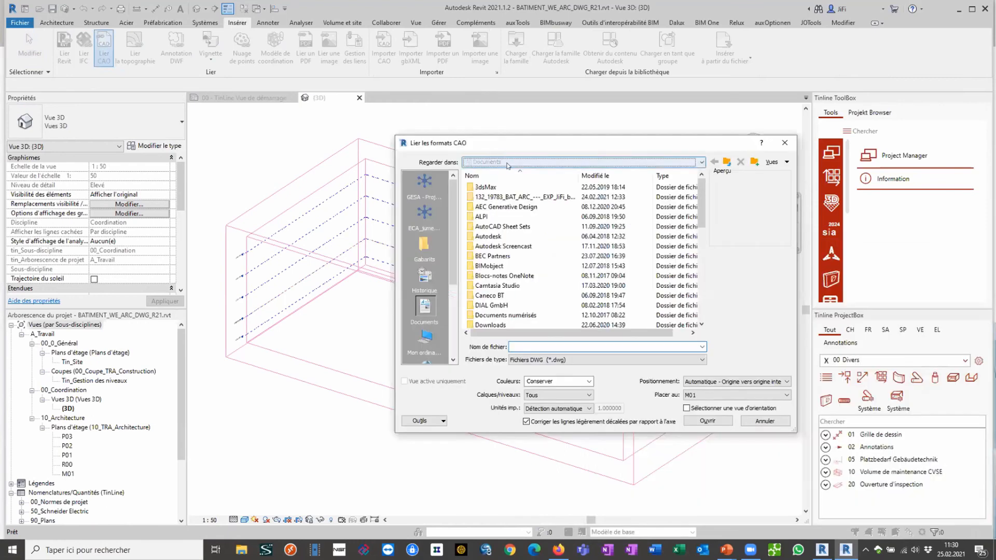
{"action": "left_click", "coordinate": [506, 163]}
{"action": "left_click", "coordinate": [546, 305]}
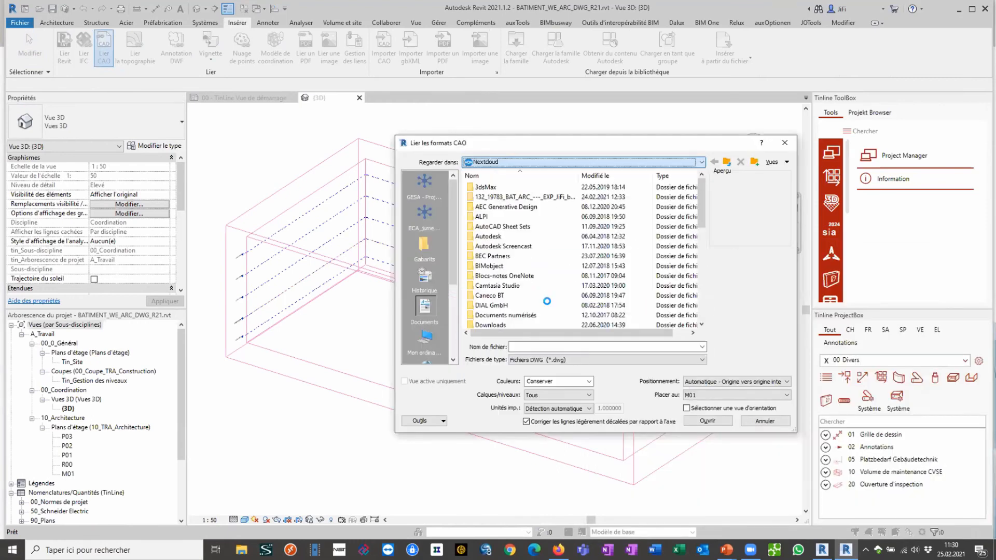
{"action": "double_click", "coordinate": [540, 208]}
{"action": "double_click", "coordinate": [529, 189]}
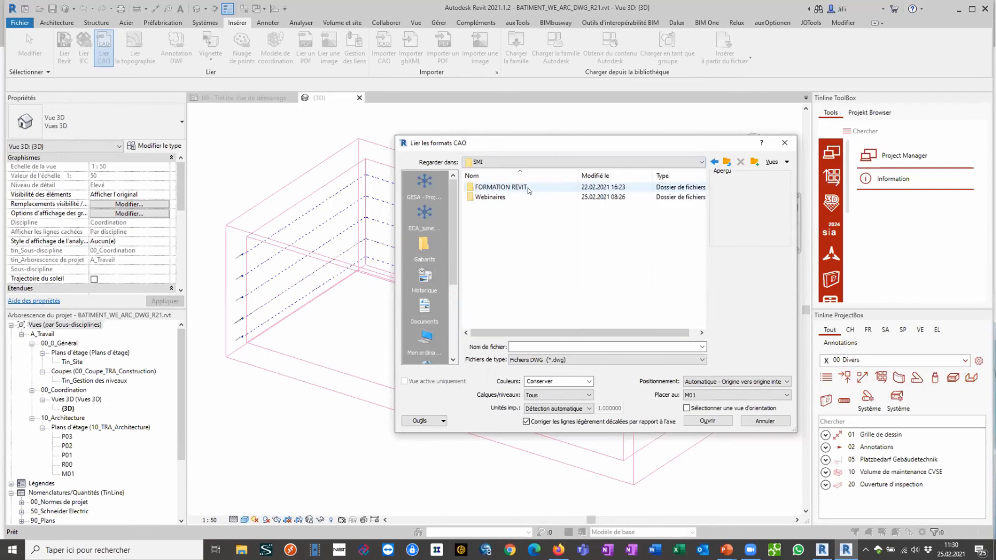
{"action": "double_click", "coordinate": [531, 197]}
{"action": "double_click", "coordinate": [533, 188]}
{"action": "double_click", "coordinate": [533, 188]}
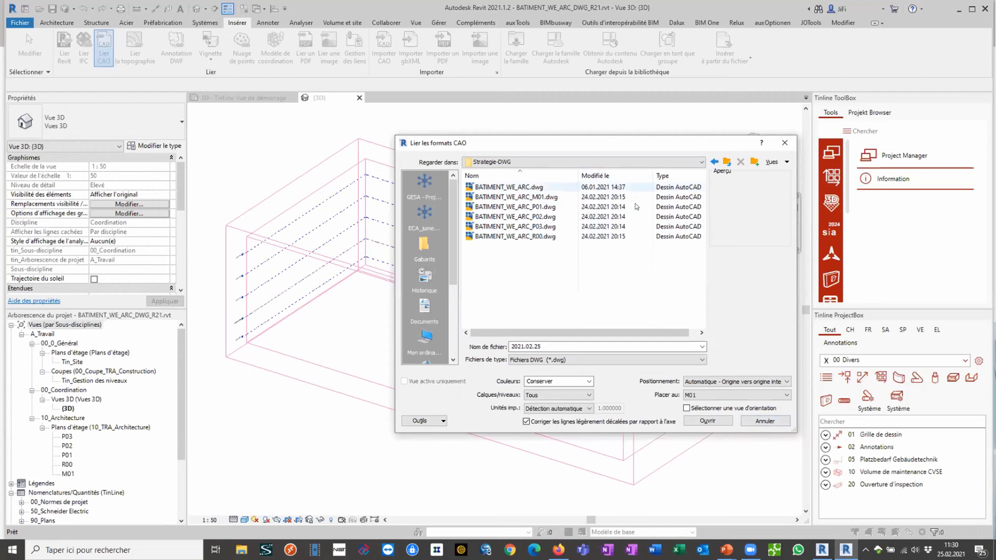
{"action": "left_click", "coordinate": [753, 423]}
Open the M01 floor plan, start a CAD link and choose BATIMENT_WE_ARC_M01.dwg from the Nextcloud Webinaires folder 2021.02.25, subfolder Strategie-DWG
{"action": "double_click", "coordinate": [68, 474]}
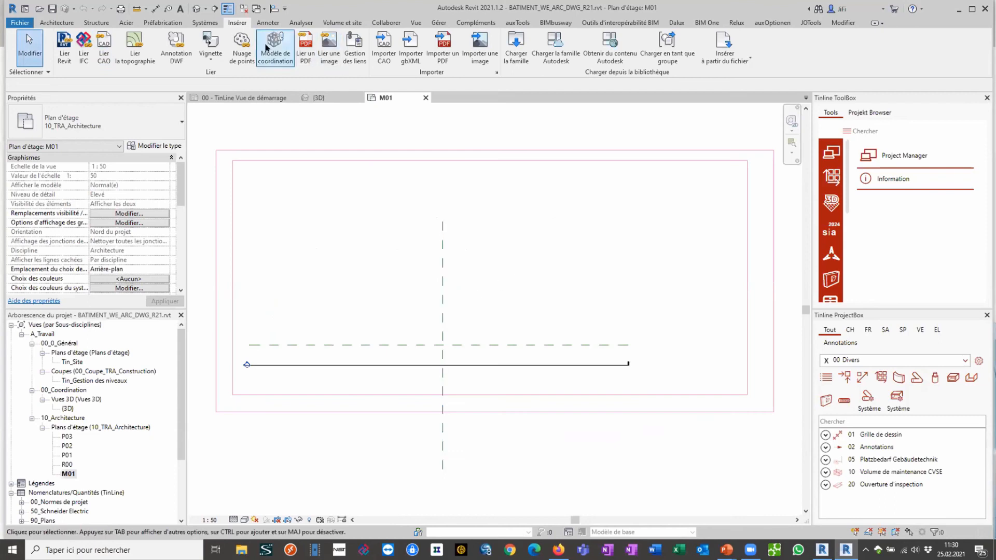
{"action": "left_click", "coordinate": [104, 48]}
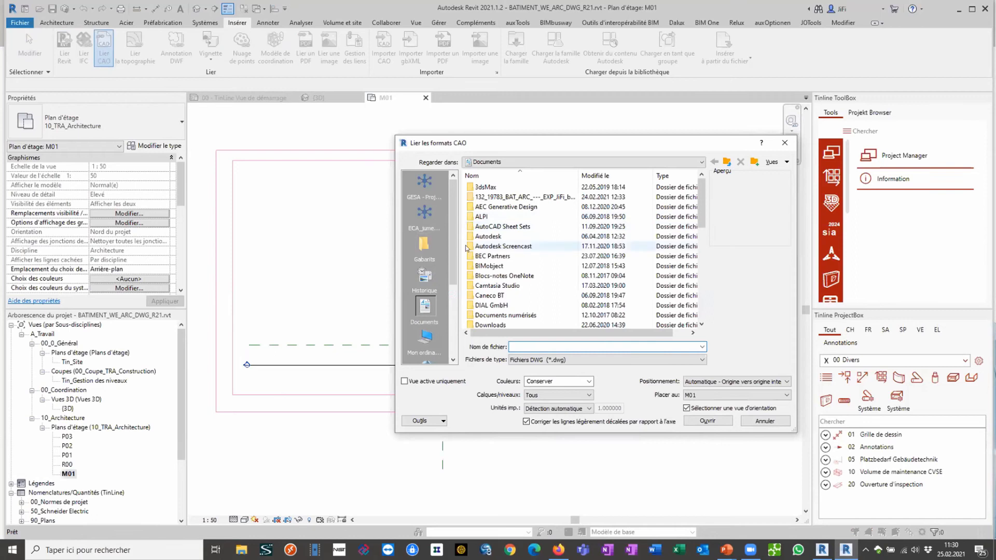
{"action": "left_click", "coordinate": [525, 162]}
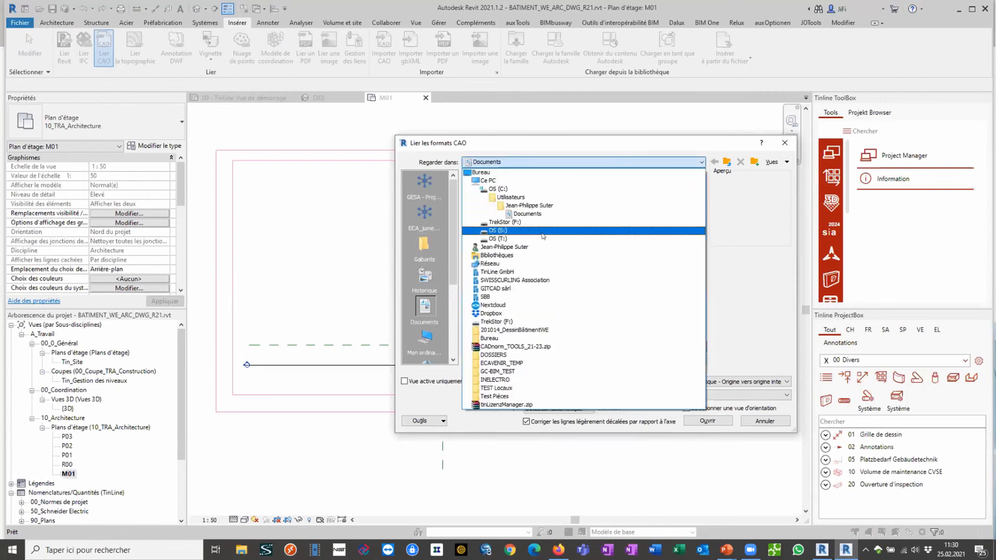
{"action": "left_click", "coordinate": [520, 305]}
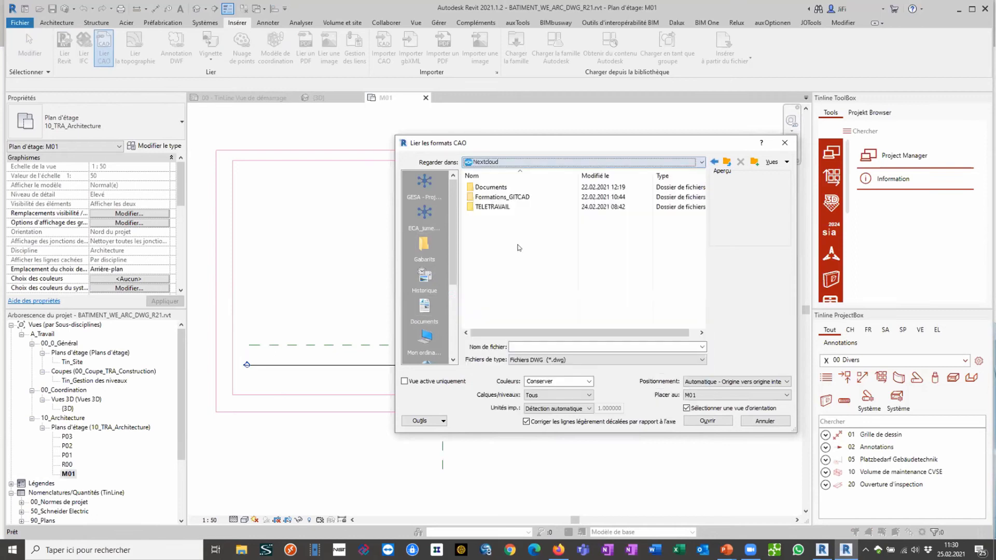
{"action": "double_click", "coordinate": [521, 209]}
{"action": "double_click", "coordinate": [516, 187]}
{"action": "double_click", "coordinate": [519, 196]}
{"action": "double_click", "coordinate": [520, 187]}
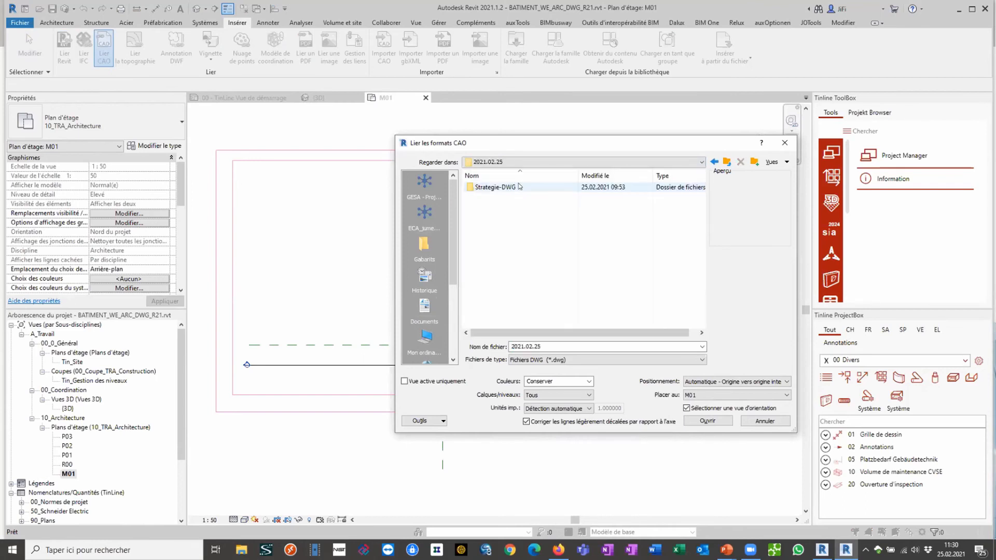
{"action": "double_click", "coordinate": [519, 188]}
{"action": "left_click", "coordinate": [523, 197]}
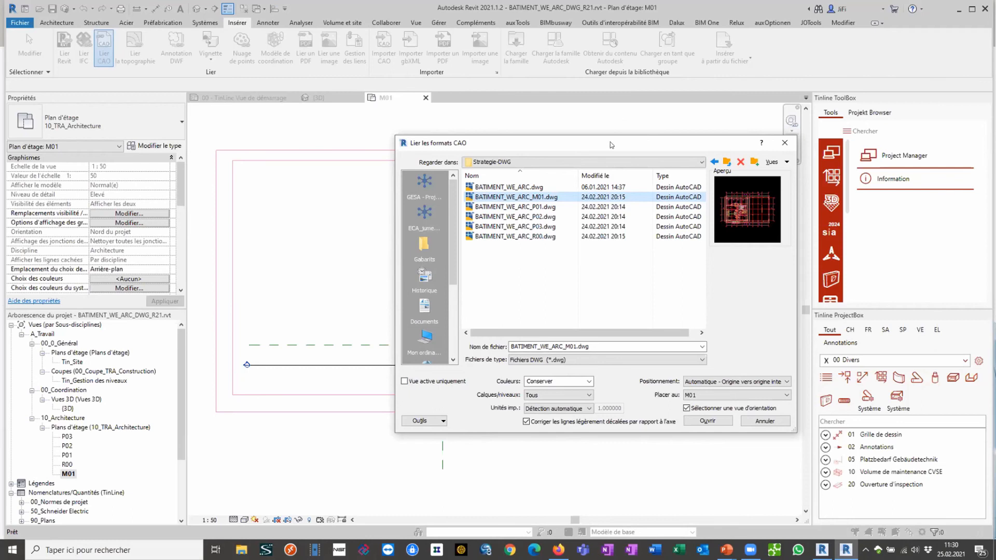
Set the link's colours to Noir et blanc, disable correction of slightly off-axis lines, and position it automatically origin to internal origin
{"action": "left_click_drag", "start_coordinate": [616, 140], "coordinate": [551, 134]}
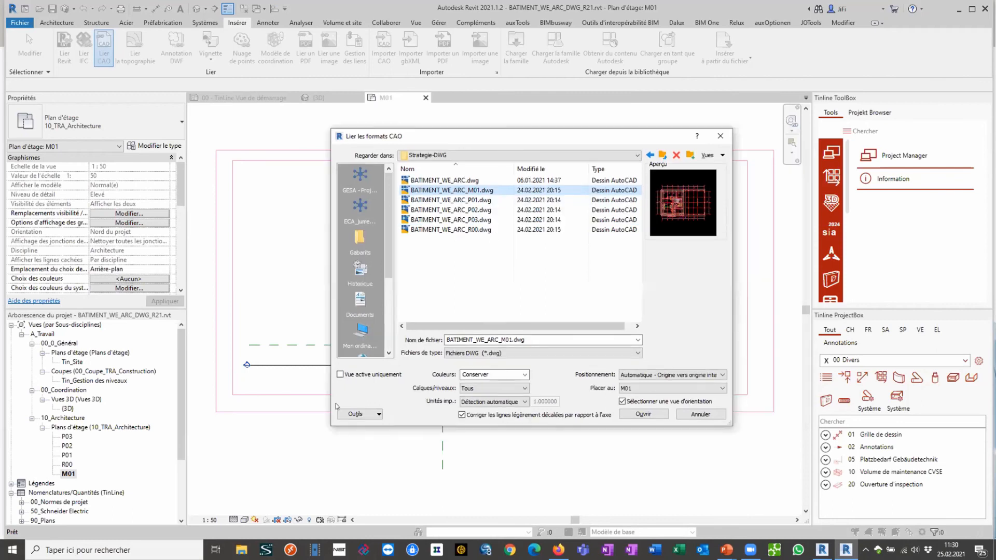
{"action": "left_click", "coordinate": [524, 374]}
{"action": "left_click", "coordinate": [498, 398]}
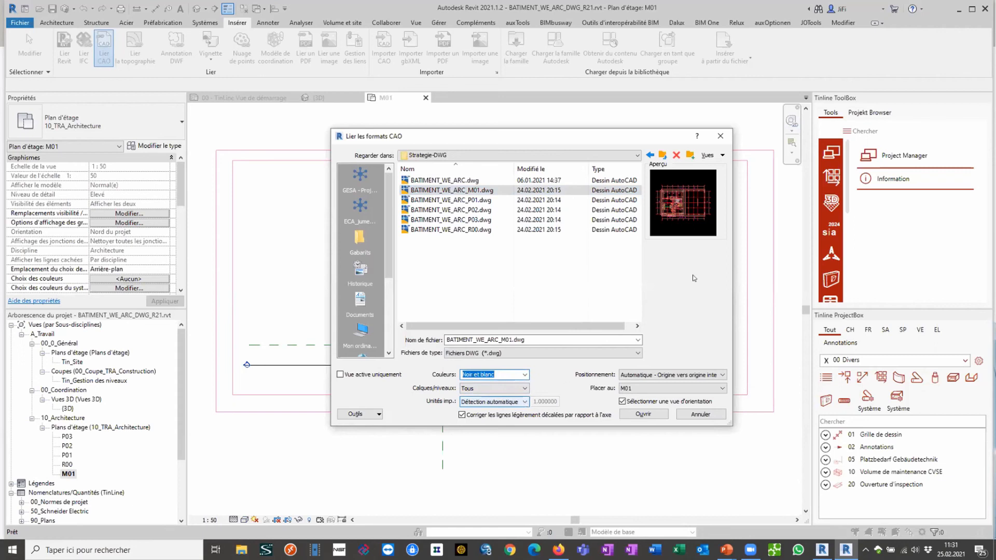
{"action": "left_click", "coordinate": [462, 415]}
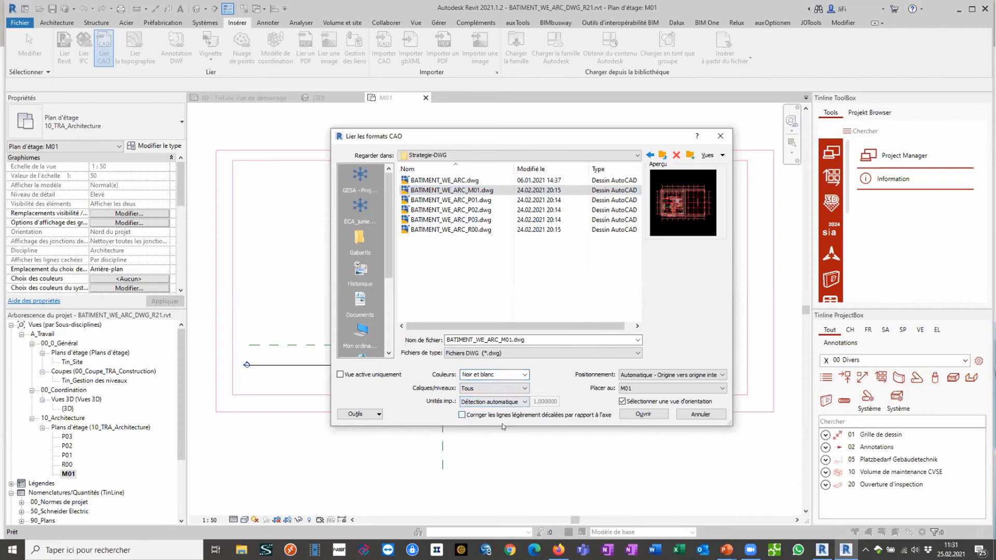
{"action": "left_click", "coordinate": [667, 374]}
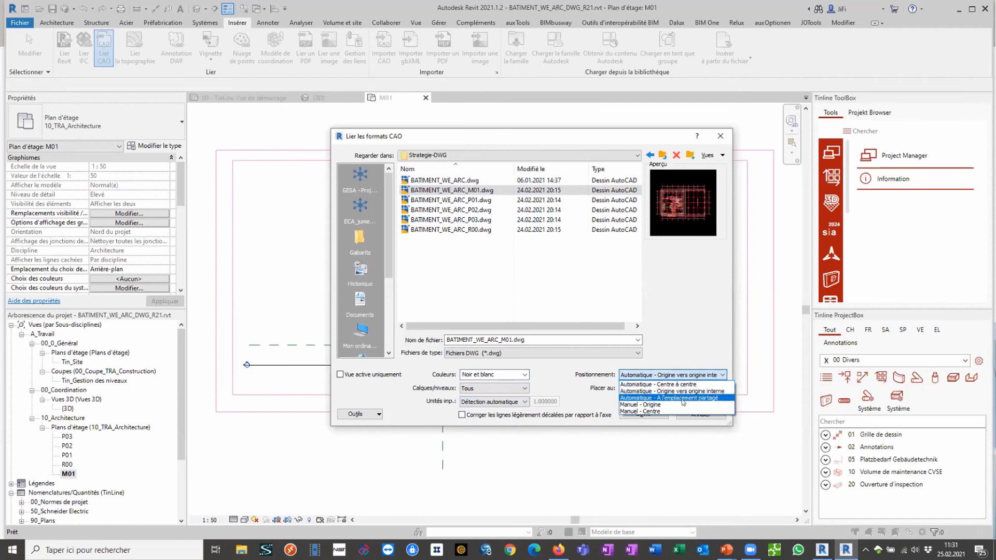
{"action": "left_click", "coordinate": [713, 391]}
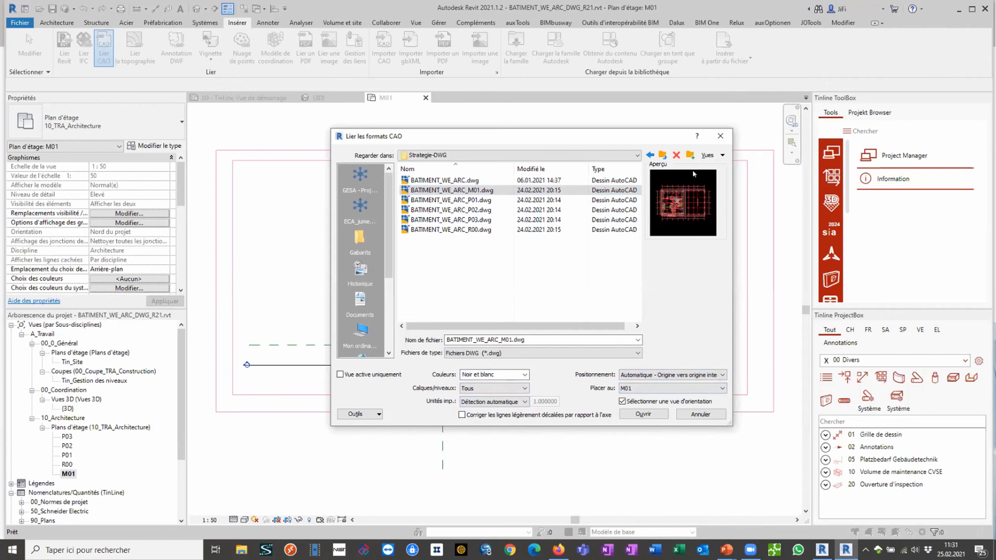
Insert the M01 DWG link and check its alignment at the reference plane intersection in the M01 and Tin_Site plans
{"action": "left_click", "coordinate": [633, 417]}
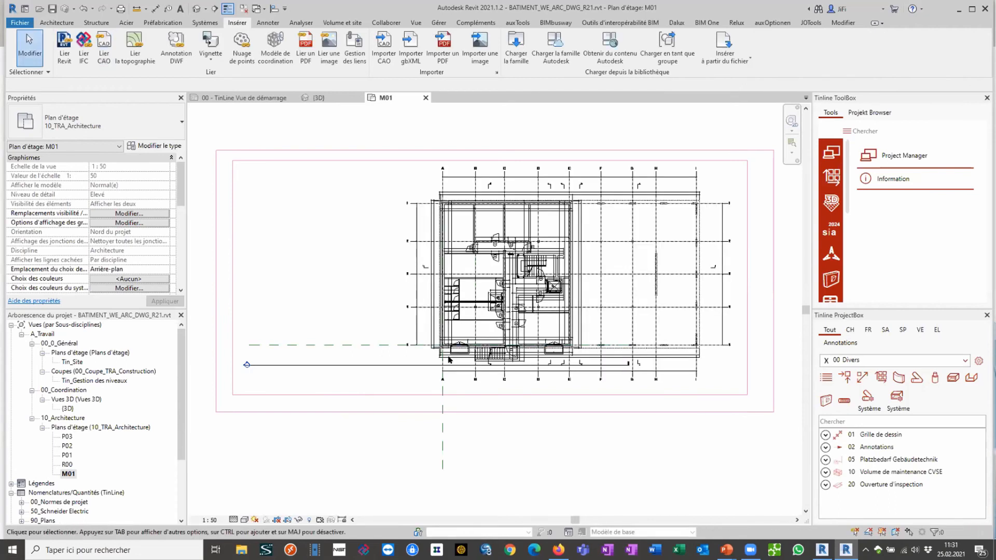
{"action": "scroll", "coordinate": [449, 360], "scroll_direction": "up", "scroll_amount": 8}
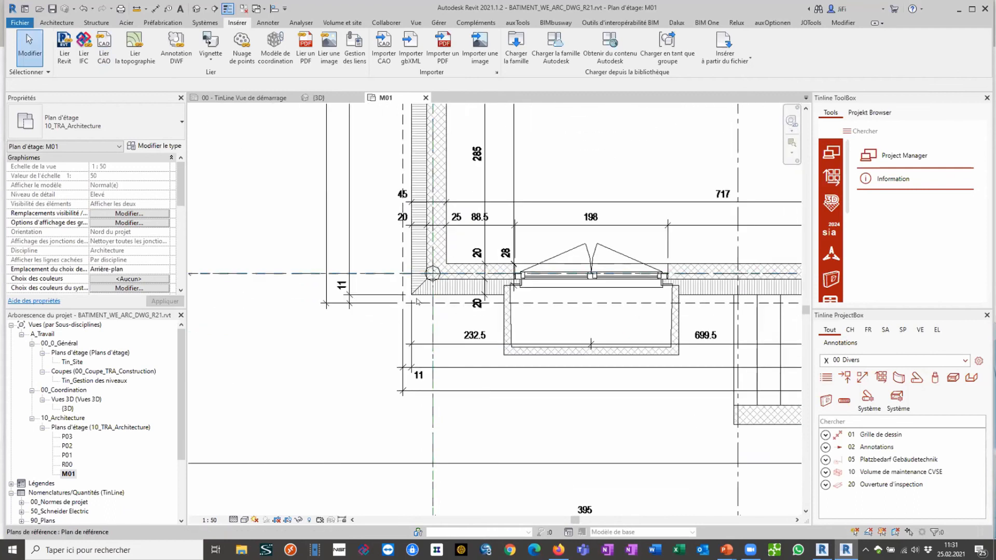
{"action": "scroll", "coordinate": [418, 302], "scroll_direction": "down", "scroll_amount": 3}
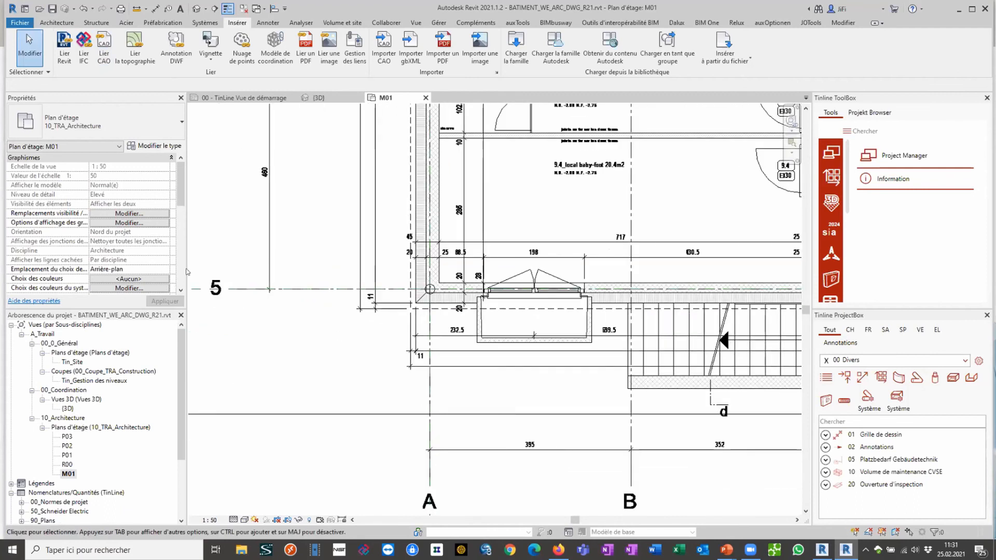
{"action": "scroll", "coordinate": [184, 273], "scroll_direction": "down", "scroll_amount": 5}
{"action": "scroll", "coordinate": [184, 274], "scroll_direction": "down", "scroll_amount": 5}
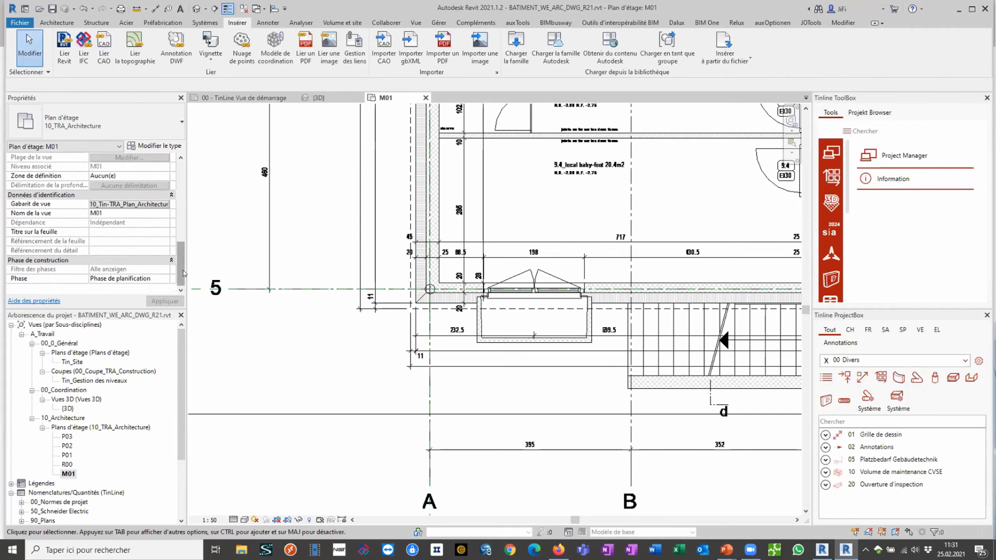
{"action": "left_click", "coordinate": [60, 370]}
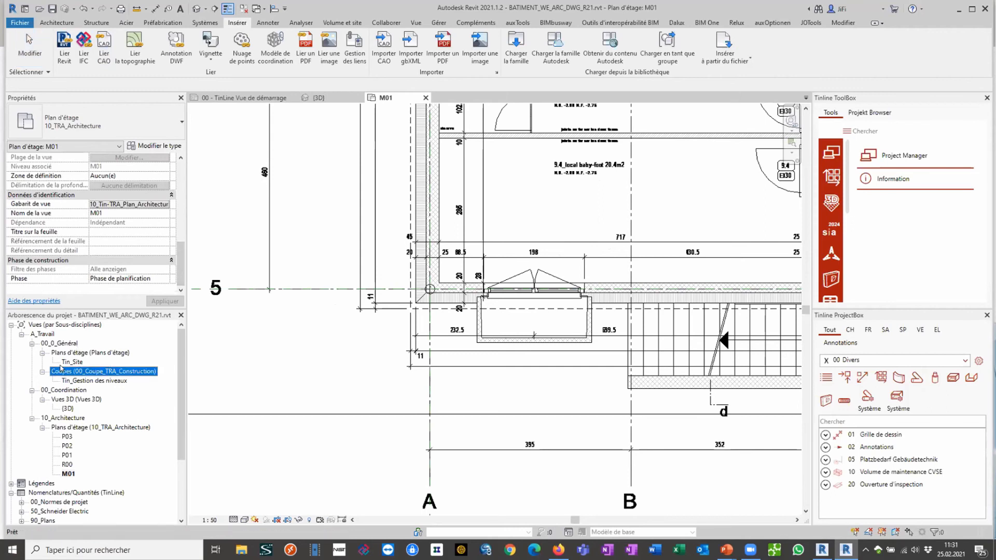
{"action": "double_click", "coordinate": [63, 361]}
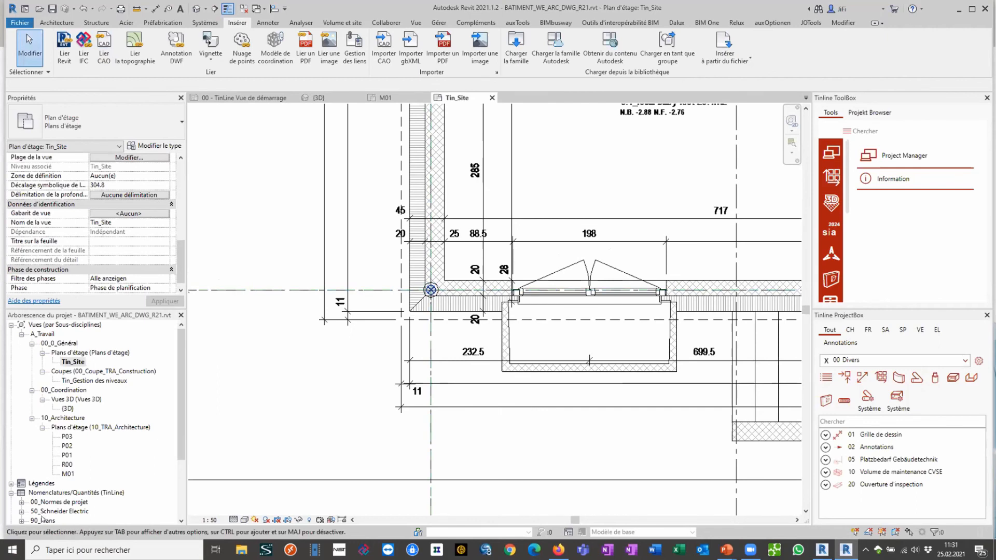
Open the R00 floor plan and link BATIMENT_WE_ARC_R00.dwg into it with the same black-and-white, origin-to-internal-origin settings
{"action": "double_click", "coordinate": [66, 465]}
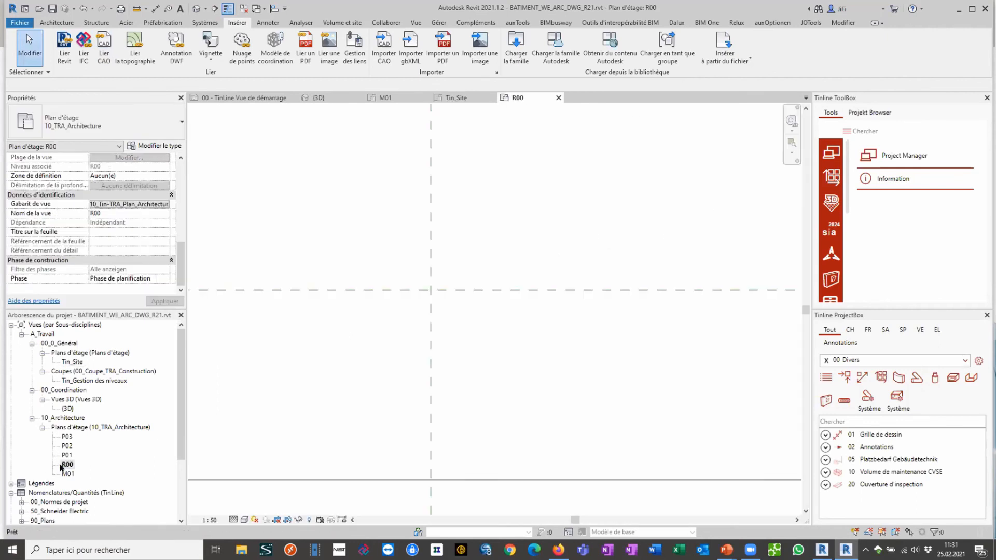
{"action": "left_click", "coordinate": [104, 48]}
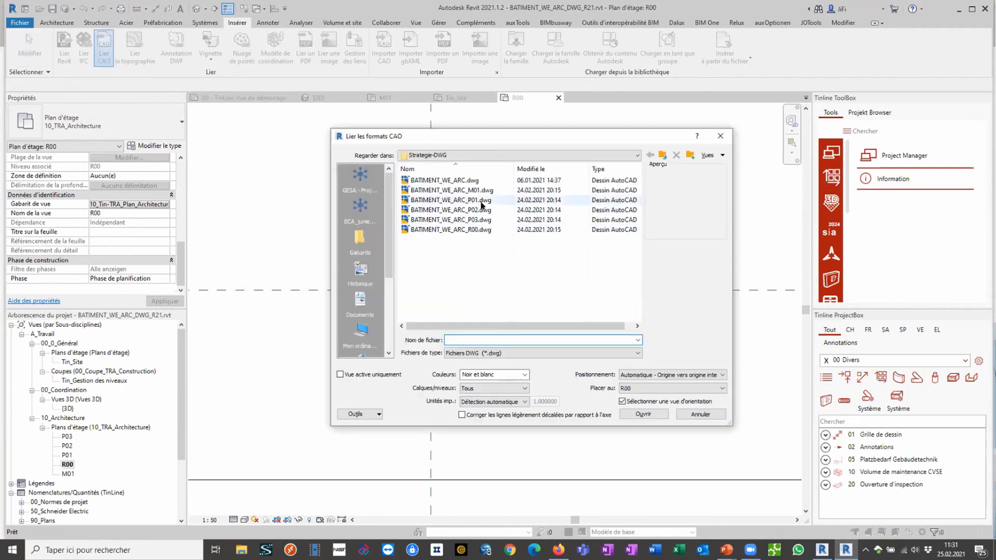
{"action": "left_click", "coordinate": [484, 230]}
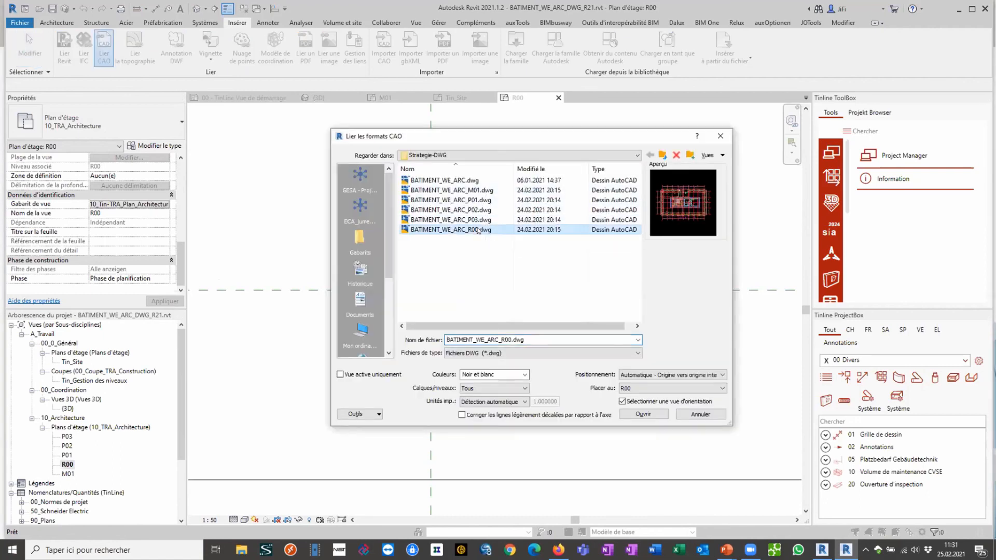
{"action": "left_click", "coordinate": [642, 414]}
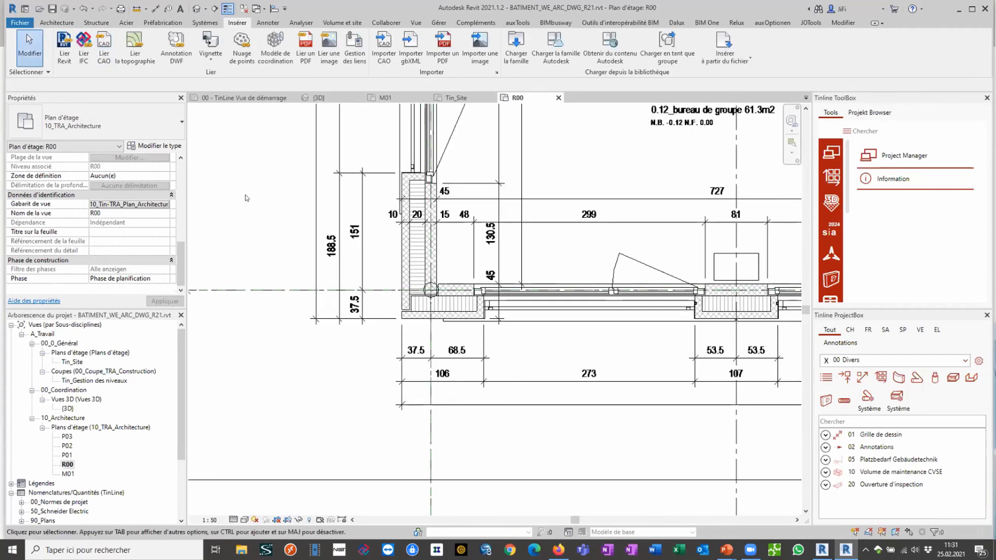
Close the current project without saving it and open the finished project BATIMENT_WE_ARC_DW_R21_TERMINE.rvt
{"action": "left_click", "coordinate": [25, 23]}
{"action": "left_click", "coordinate": [36, 233]}
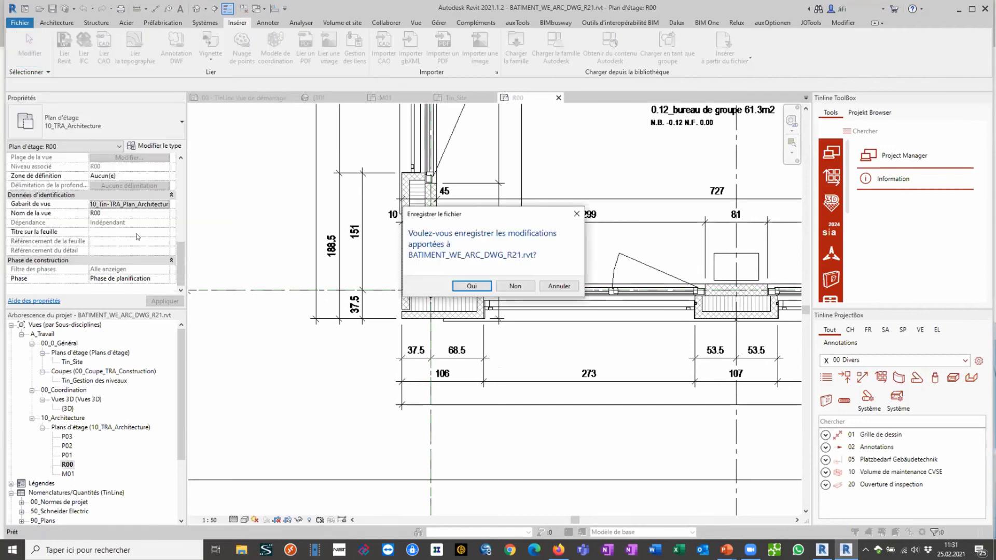
{"action": "left_click", "coordinate": [516, 286]}
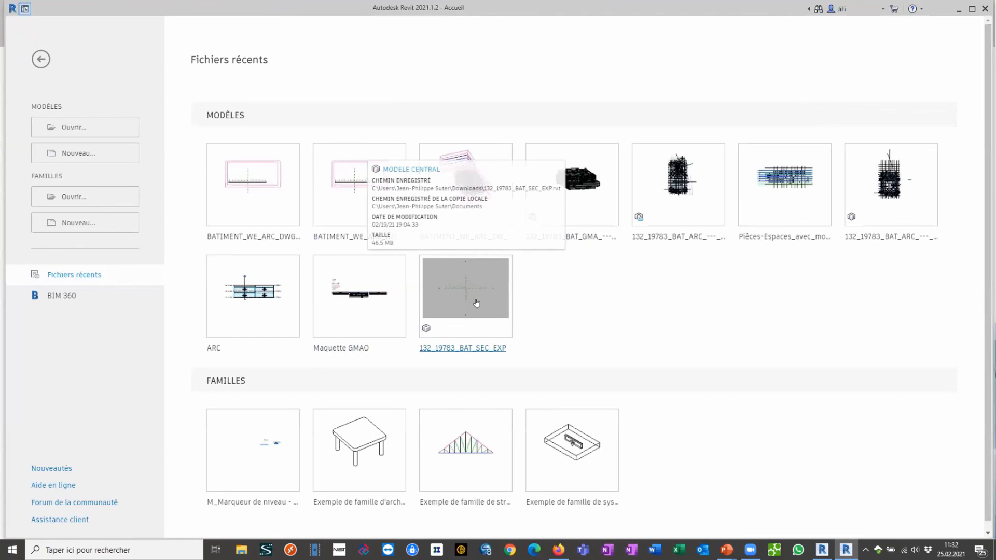
{"action": "left_click", "coordinate": [488, 237]}
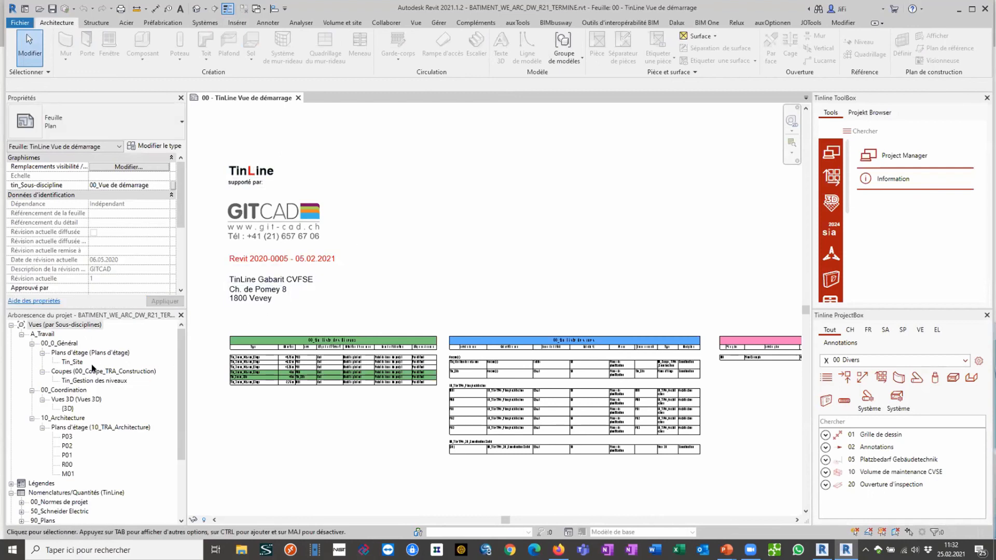
Review the linked DWG plans on floors P03, P02, P01, R00 and M01, as well as in the default 3D view
{"action": "double_click", "coordinate": [67, 437]}
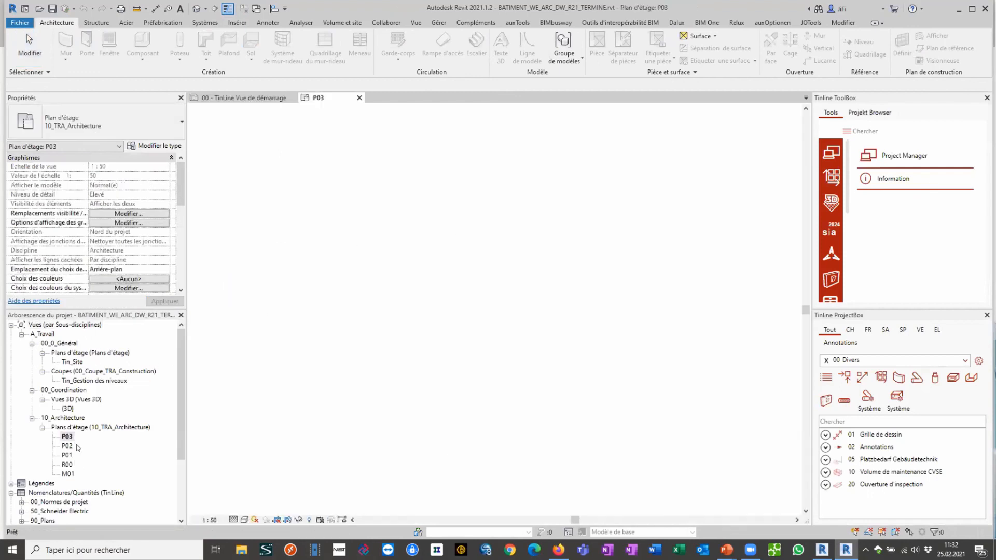
{"action": "double_click", "coordinate": [69, 446]}
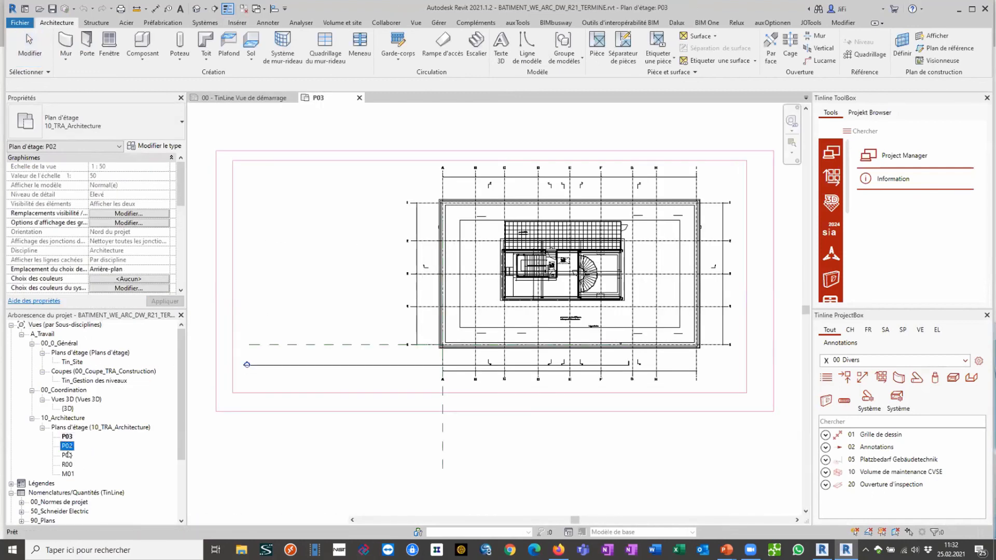
{"action": "double_click", "coordinate": [67, 456]}
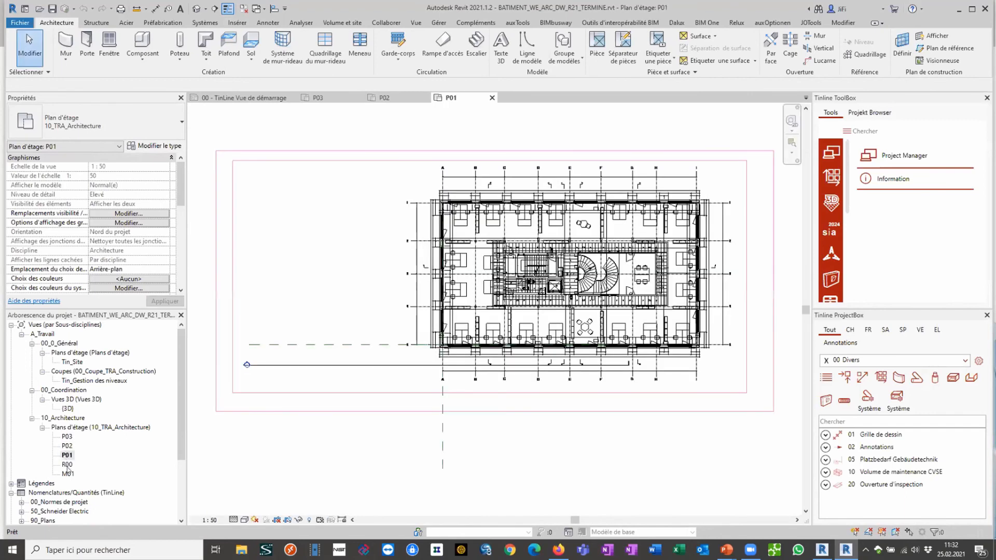
{"action": "double_click", "coordinate": [67, 465]}
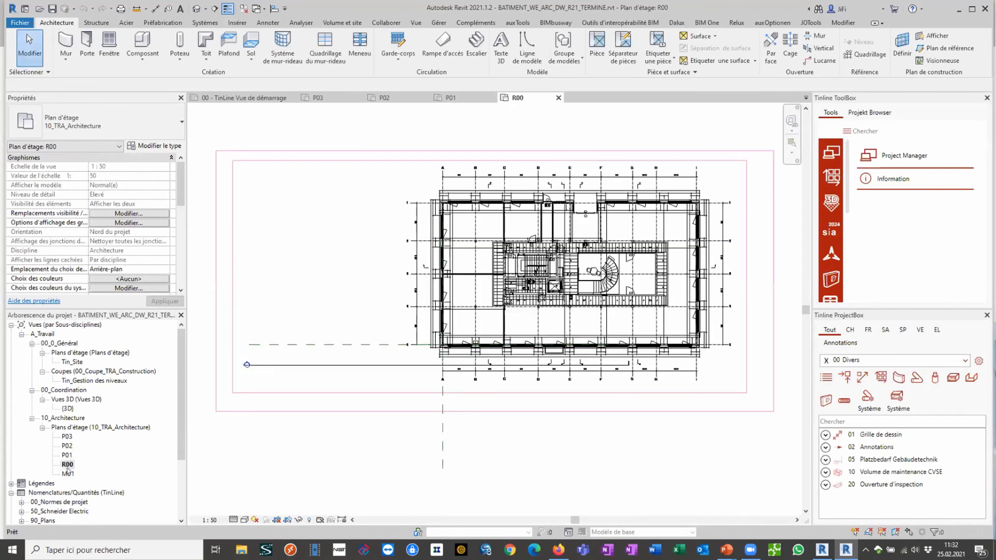
{"action": "double_click", "coordinate": [68, 473]}
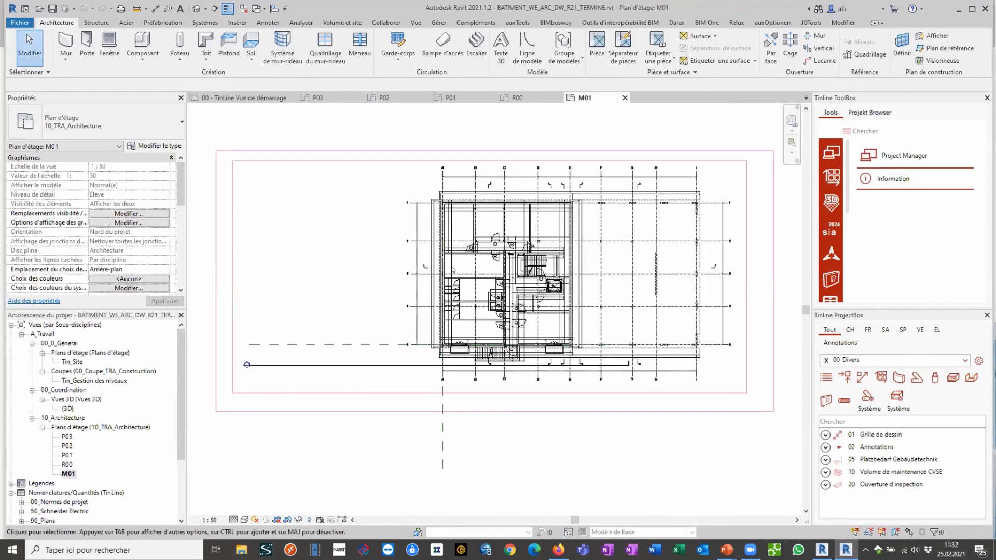
{"action": "middle_click_drag", "start_coordinate": [377, 289], "coordinate": [367, 306]}
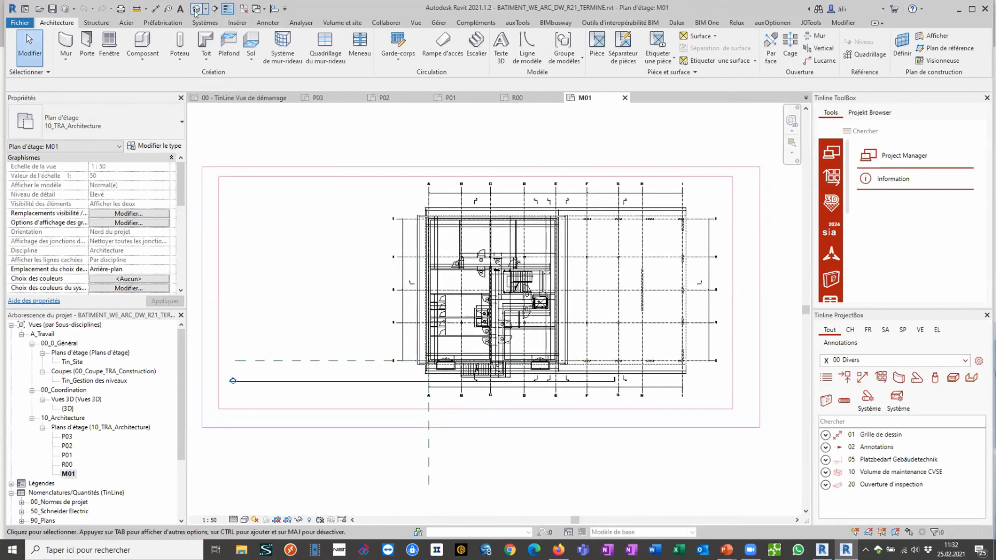
{"action": "key", "text": "3"}
{"action": "key", "text": "d"}
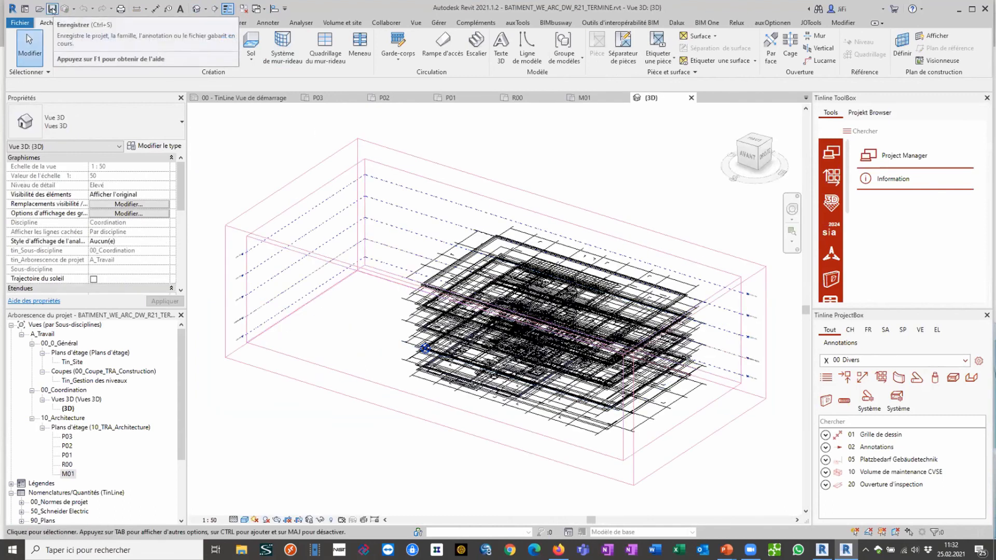
Close all views of the finished DWG project and open the BATIMENT_WE_ARC_R21 project
{"action": "left_click", "coordinate": [227, 10]}
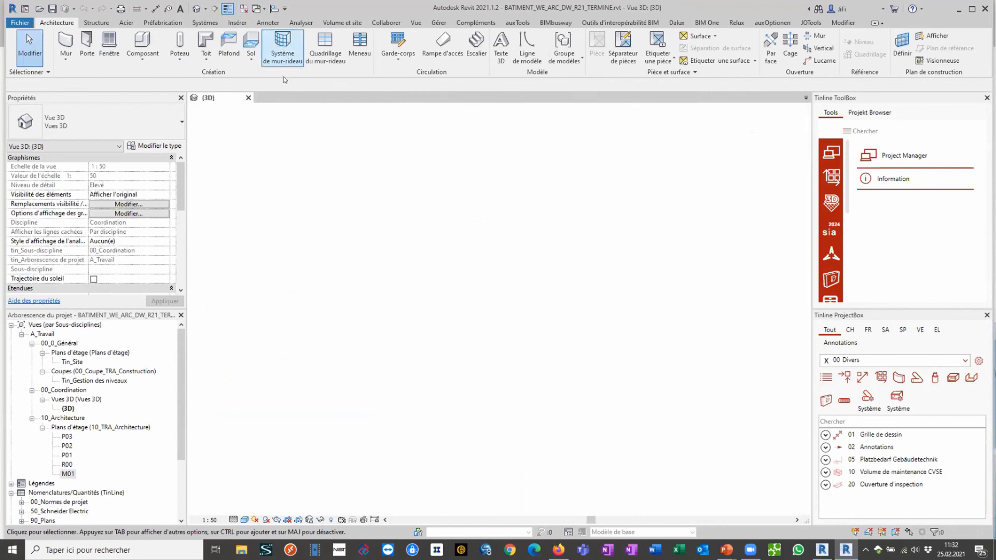
{"action": "left_click", "coordinate": [249, 98]}
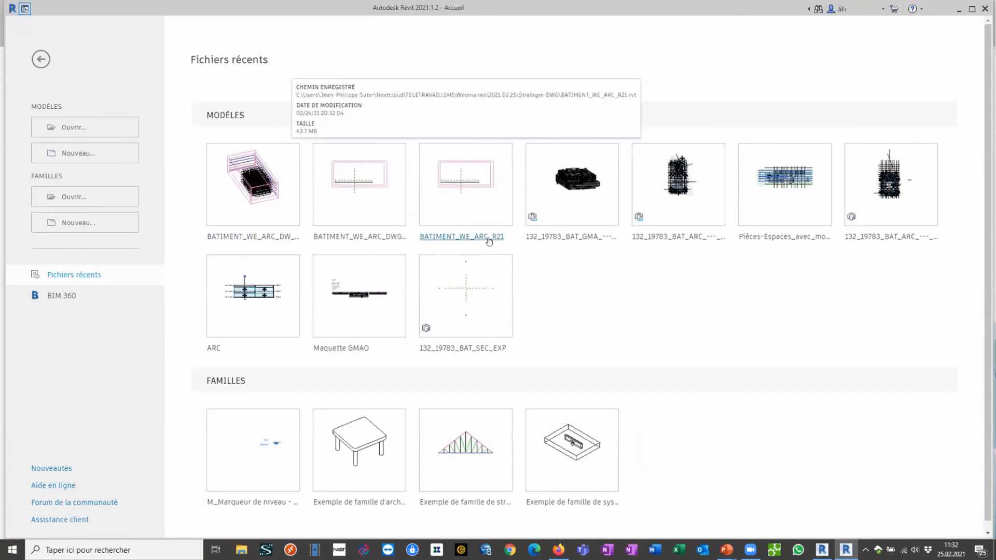
{"action": "left_click", "coordinate": [489, 238]}
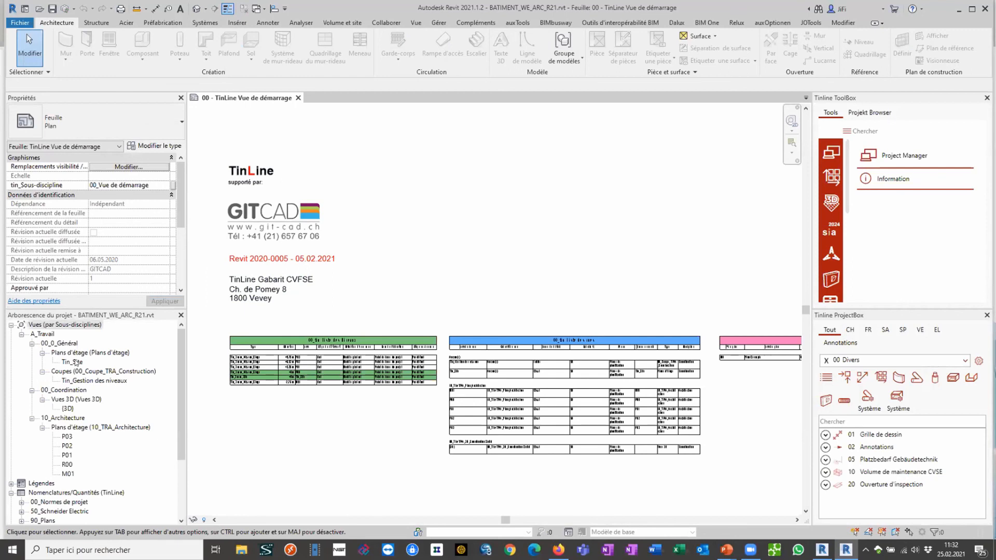
In the M01 floor plan, link BATIMENT_WE_ARC_DW_R21_TERMINE.rvt, positioned automatically from project base point to project base point
{"action": "double_click", "coordinate": [66, 474]}
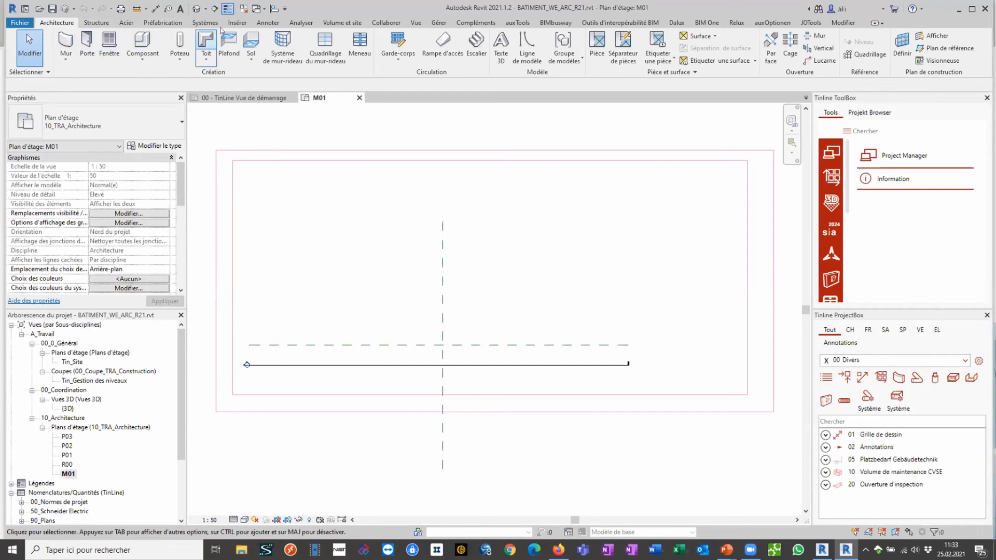
{"action": "left_click", "coordinate": [238, 22]}
{"action": "left_click", "coordinate": [64, 50]}
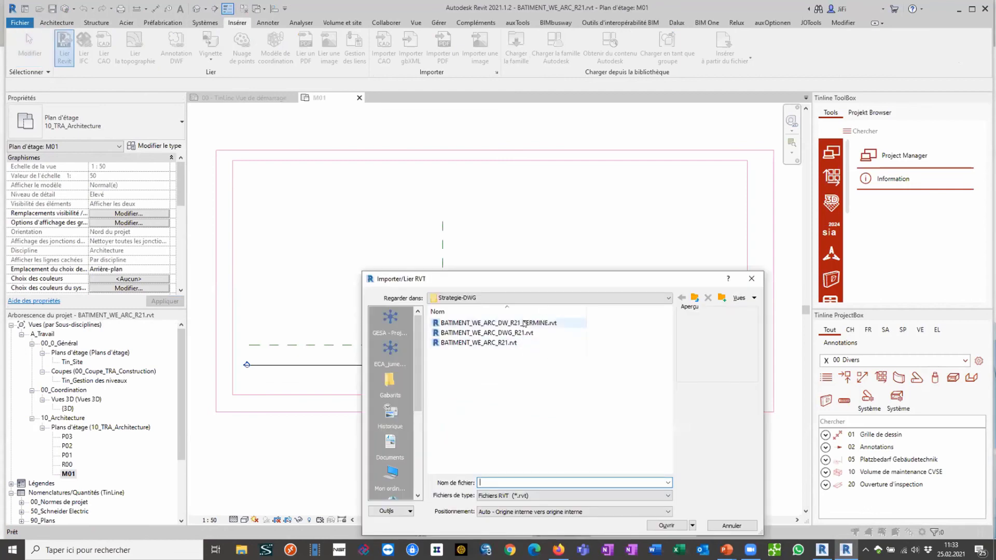
{"action": "left_click", "coordinate": [555, 323]}
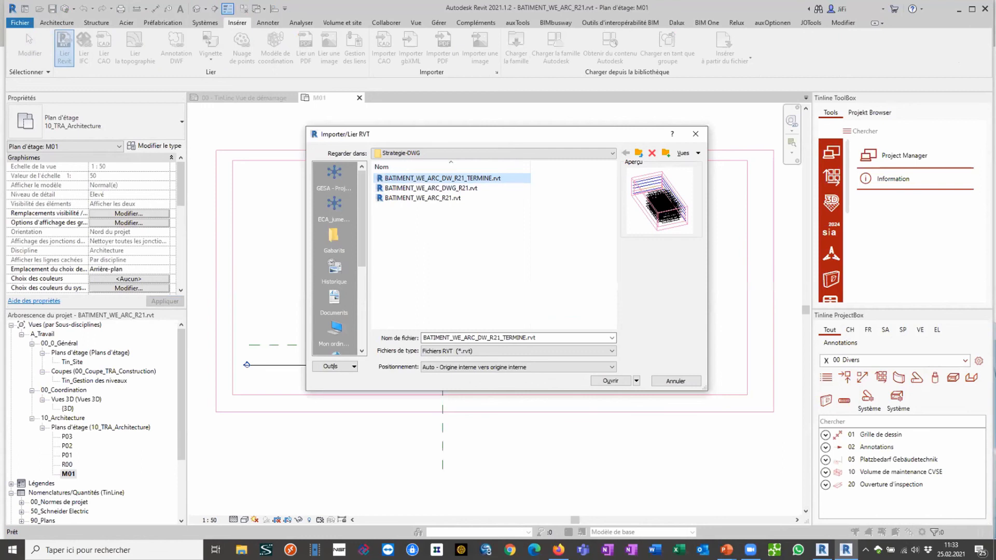
{"action": "left_click", "coordinate": [512, 369]}
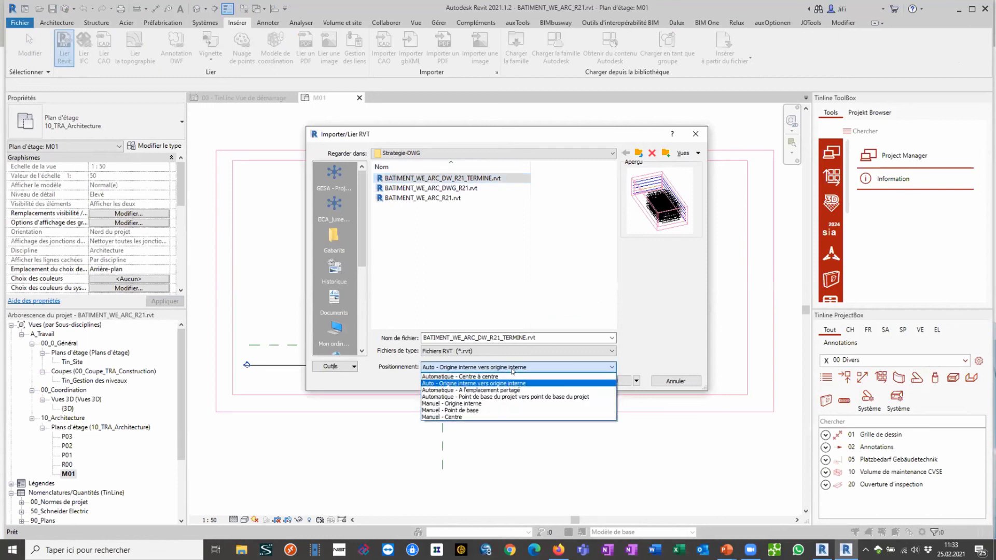
{"action": "left_click", "coordinate": [533, 397]}
{"action": "left_click", "coordinate": [594, 380]}
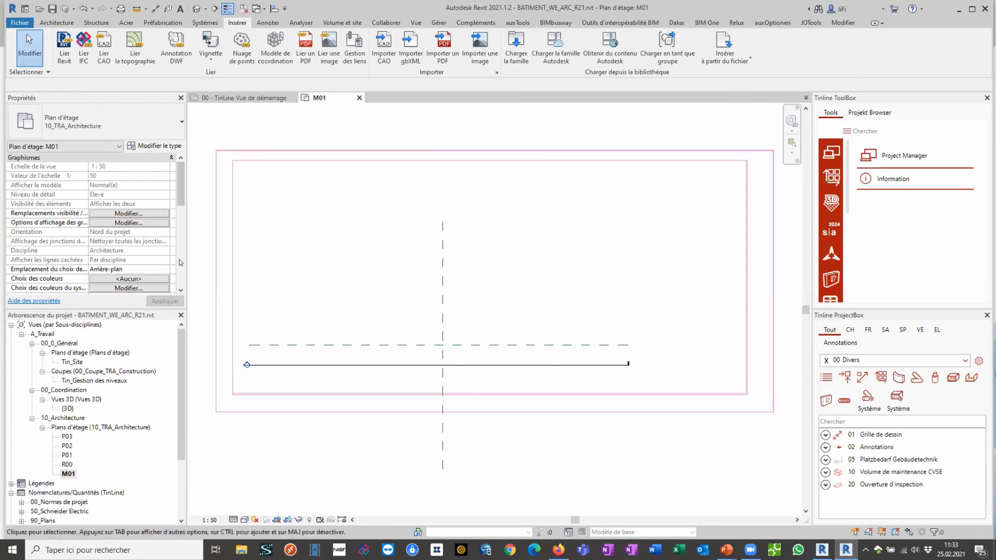
Open the Revit link visibility overrides of the 10_Tin-TRA_Plan_Architecture view template assigned to the M01 plan
{"action": "scroll", "coordinate": [181, 262], "scroll_direction": "down", "scroll_amount": 5}
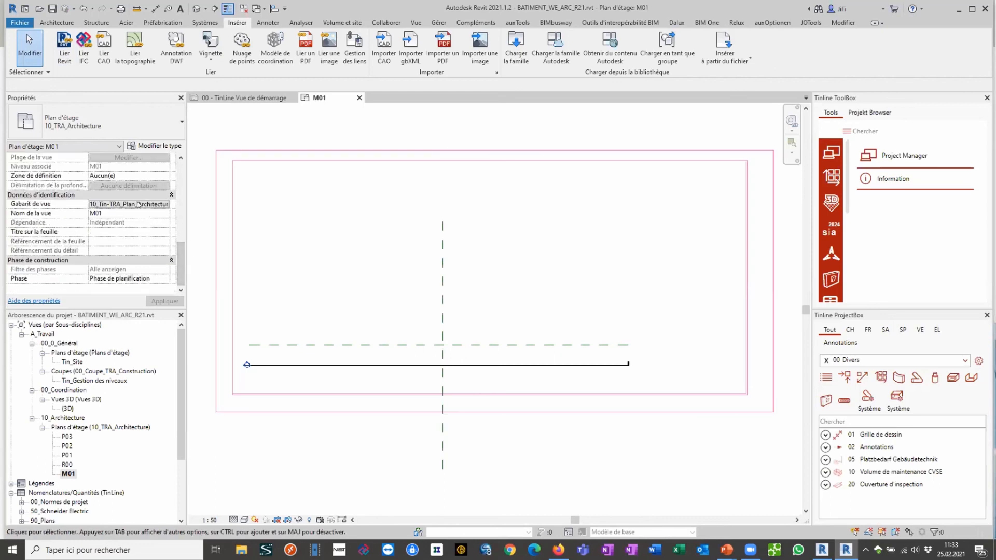
{"action": "left_click", "coordinate": [136, 204]}
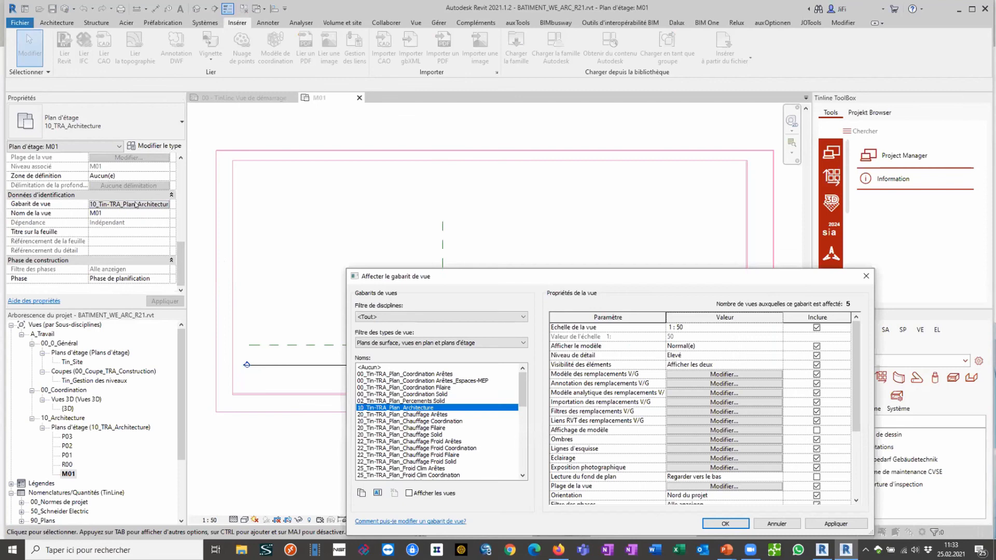
{"action": "left_click_drag", "start_coordinate": [495, 278], "coordinate": [358, 137]}
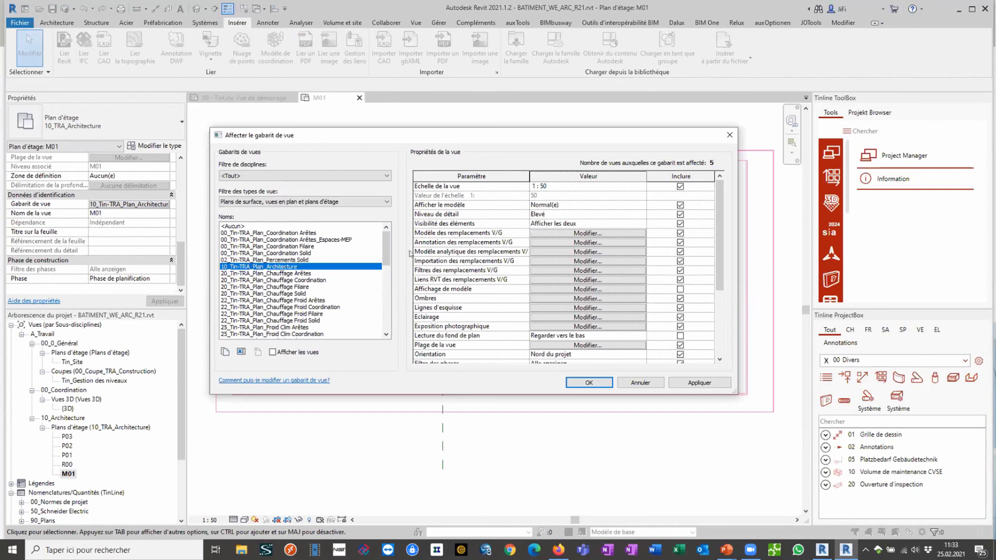
{"action": "left_click", "coordinate": [543, 281]}
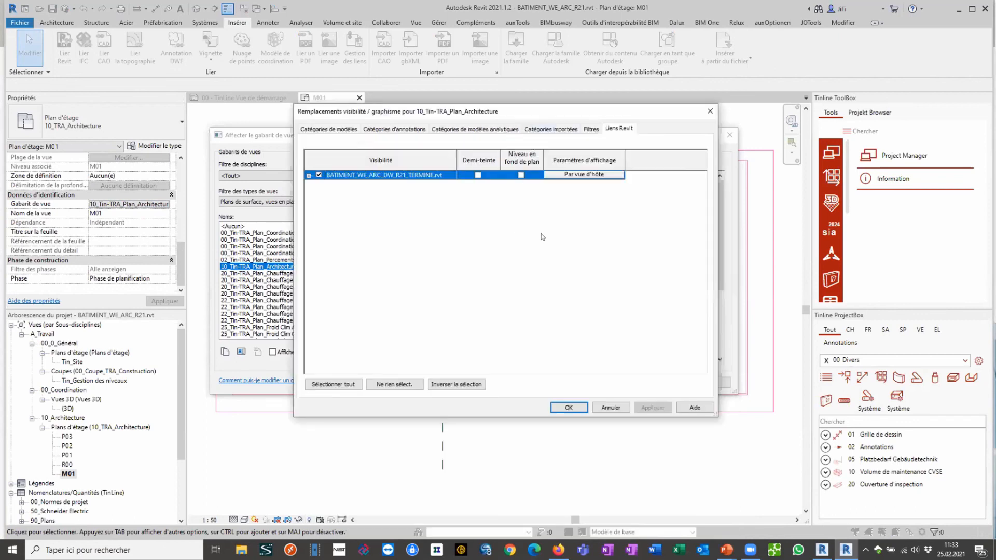
Set the display of linked BATIMENT_WE_ARC_DW_R21_TERMINE.rvt to Personnalisé, including its import categories, in the 10_Tin-TRA_Plan_Architecture template
{"action": "left_click", "coordinate": [574, 175]}
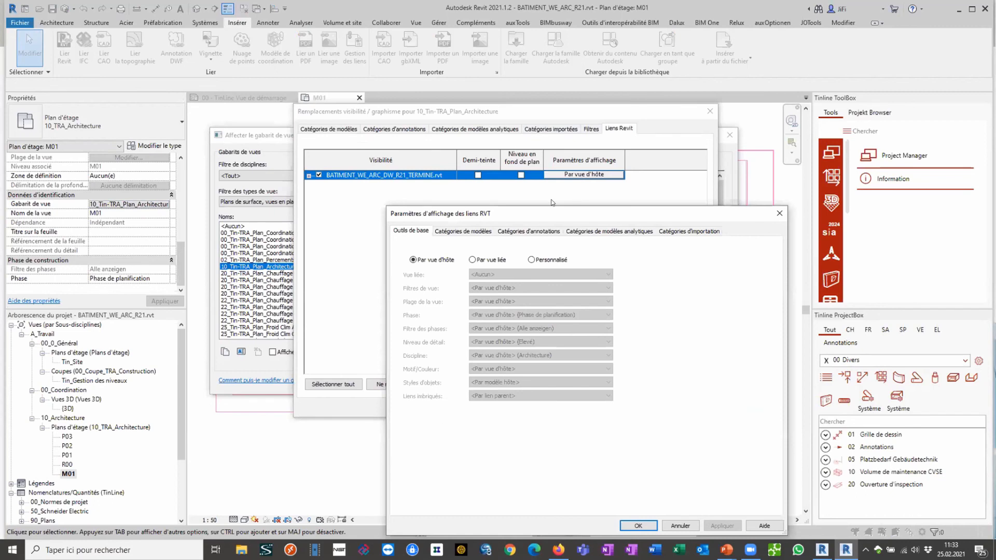
{"action": "left_click", "coordinate": [518, 248]}
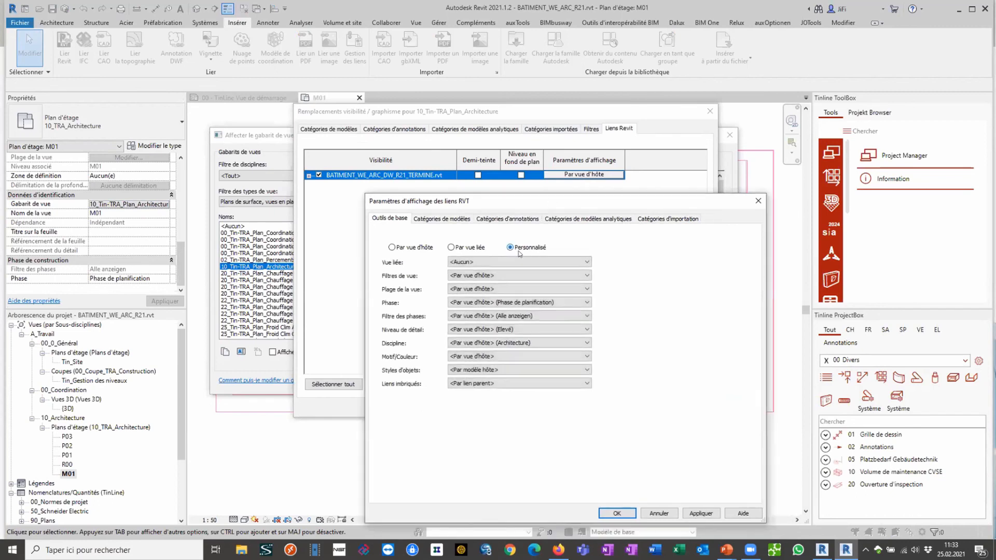
{"action": "left_click", "coordinate": [665, 220]}
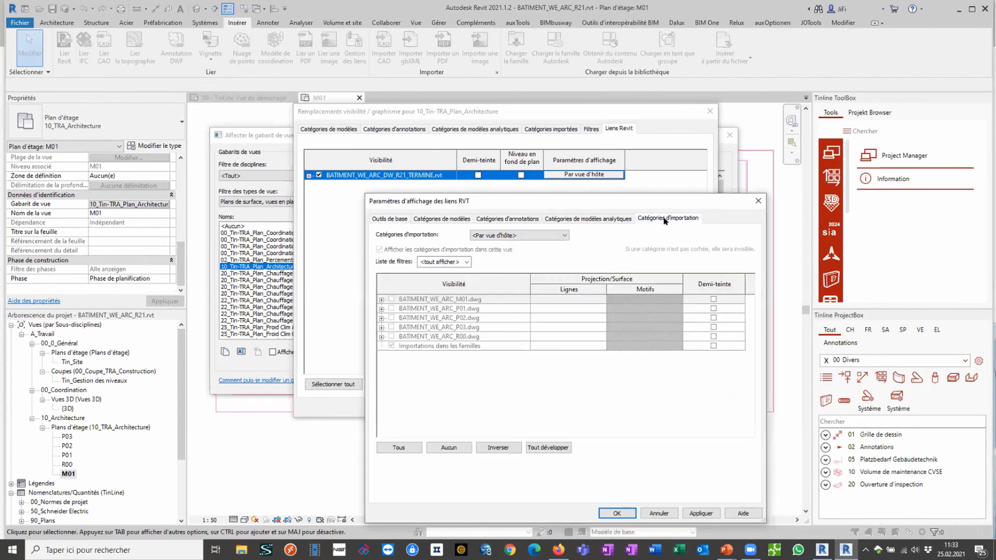
{"action": "left_click", "coordinate": [546, 238]}
{"action": "left_click", "coordinate": [543, 251]}
Make the link's M01, P01, P02, P03 and R00 DWGs visible and apply the plan template changes
{"action": "left_click", "coordinate": [392, 300]}
{"action": "left_click", "coordinate": [392, 308]}
{"action": "left_click", "coordinate": [391, 318]}
{"action": "left_click", "coordinate": [392, 327]}
{"action": "left_click", "coordinate": [391, 337]}
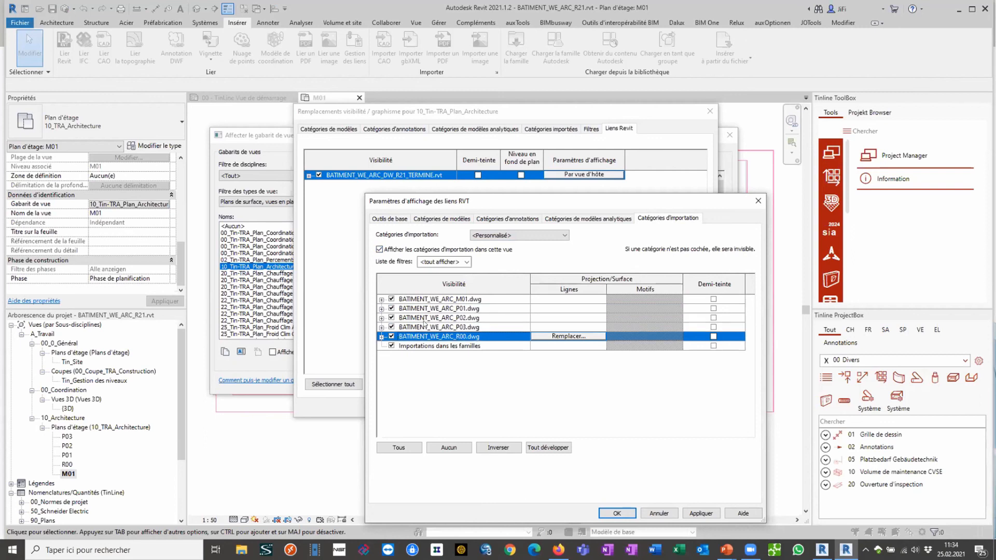
{"action": "left_click", "coordinate": [617, 513]}
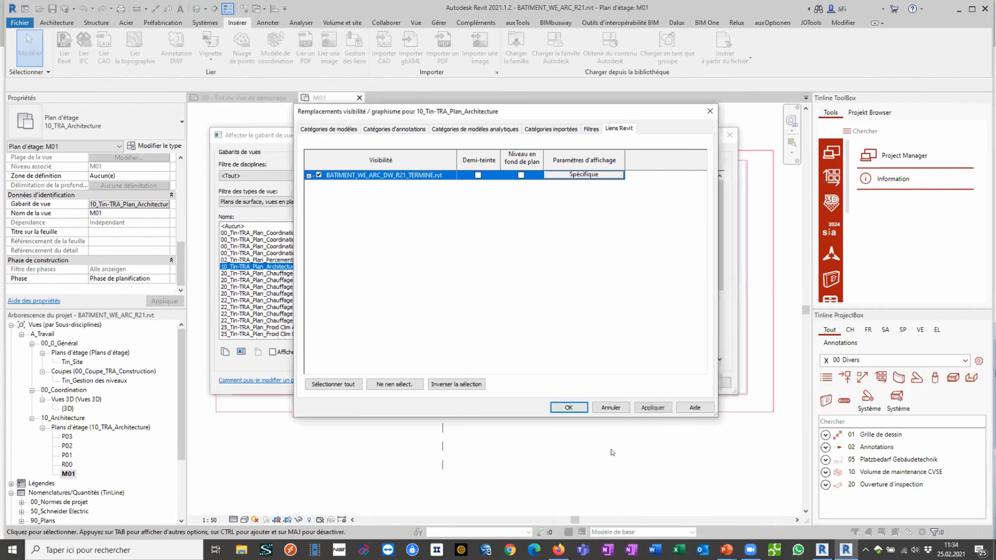
{"action": "left_click", "coordinate": [571, 409]}
{"action": "left_click", "coordinate": [589, 384]}
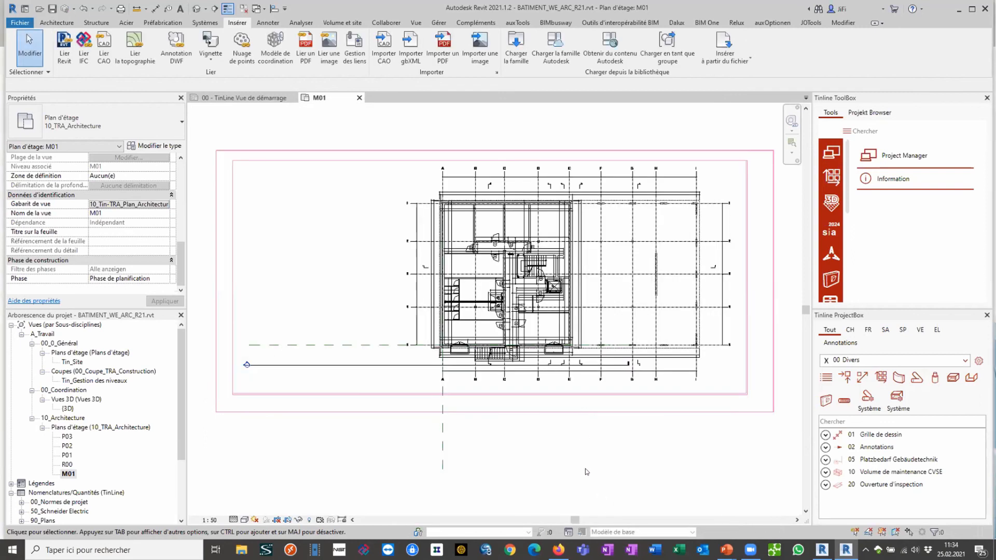
Review the linked DWG plans in the R00, P01, P02 and P03 floor plans
{"action": "double_click", "coordinate": [67, 465]}
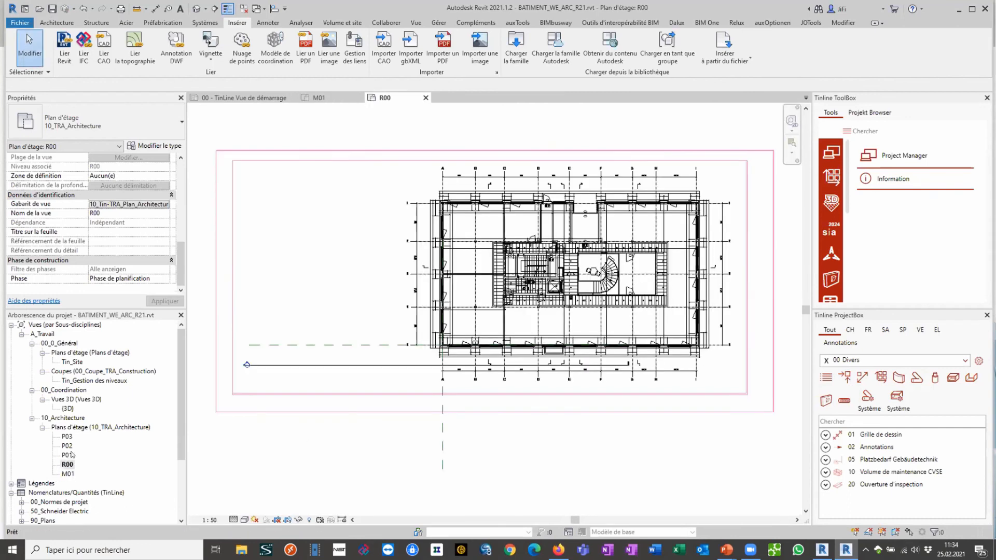
{"action": "double_click", "coordinate": [66, 455]}
{"action": "double_click", "coordinate": [67, 446]}
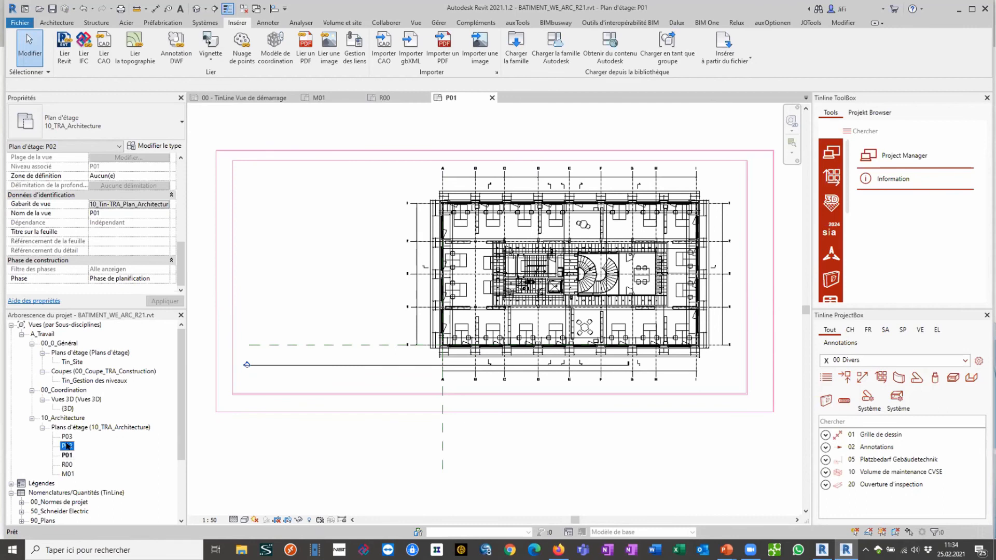
{"action": "double_click", "coordinate": [67, 437]}
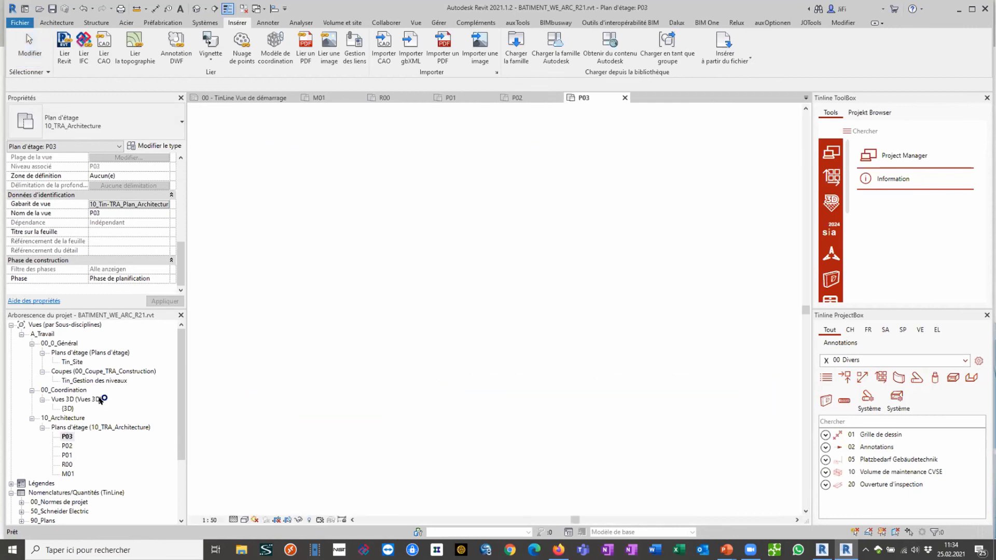
In the default 3D view, open the Revit link's display settings from its 00_Tin-TRA_3D_Coordination Solid view template
{"action": "left_click", "coordinate": [195, 10]}
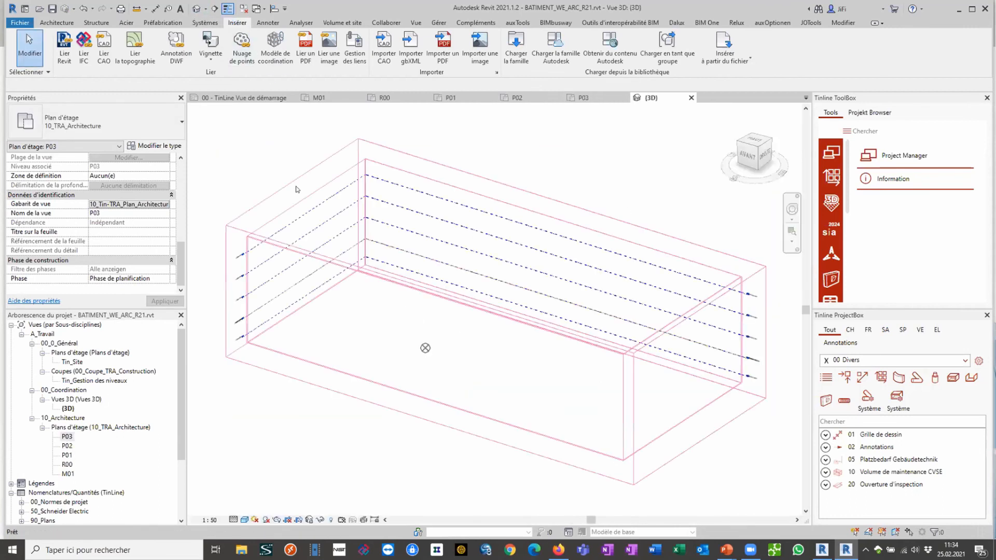
{"action": "left_click", "coordinate": [154, 223]}
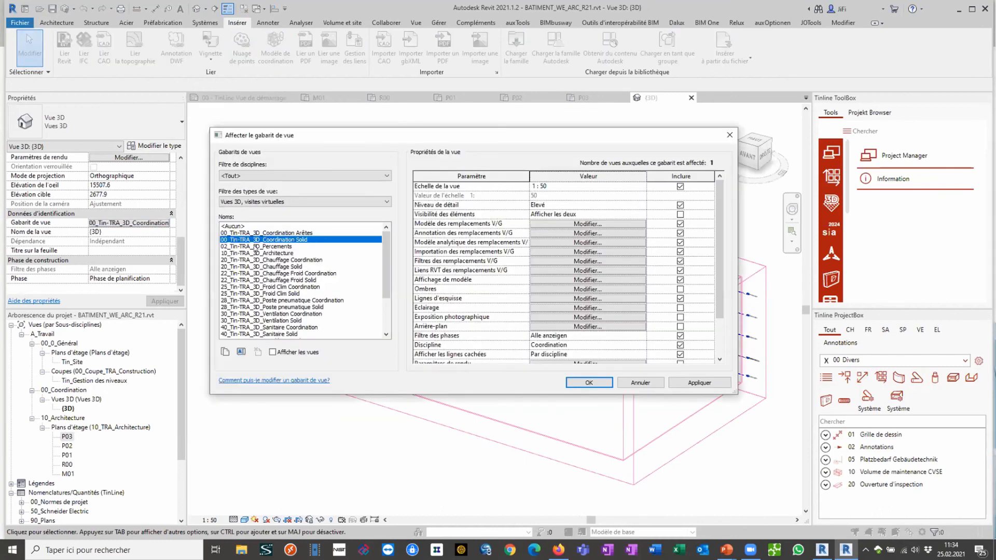
{"action": "left_click", "coordinate": [533, 271]}
{"action": "left_click", "coordinate": [575, 175]}
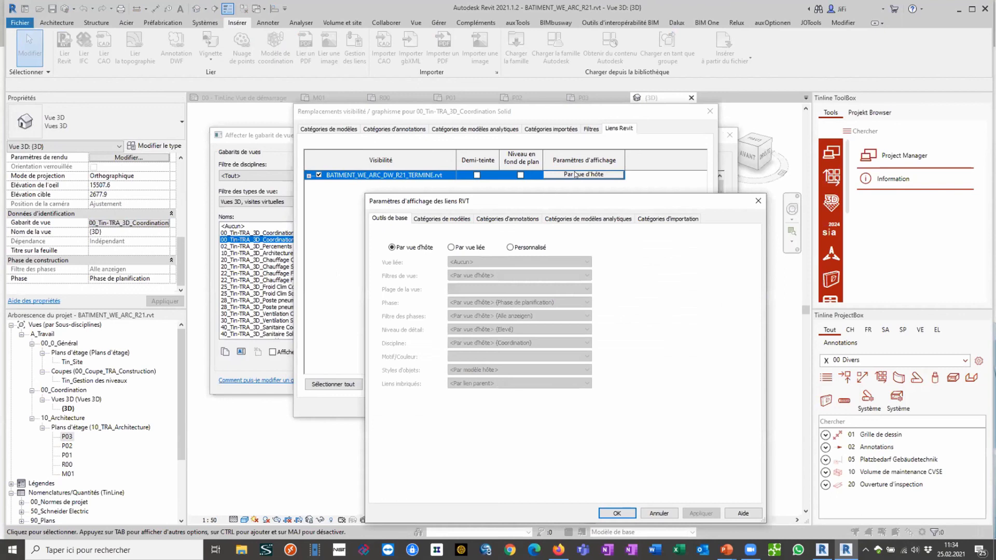
Set the link's display in the 3D template to Personnalisé, and its import categories to Personnalisé as well
{"action": "left_click", "coordinate": [641, 222]}
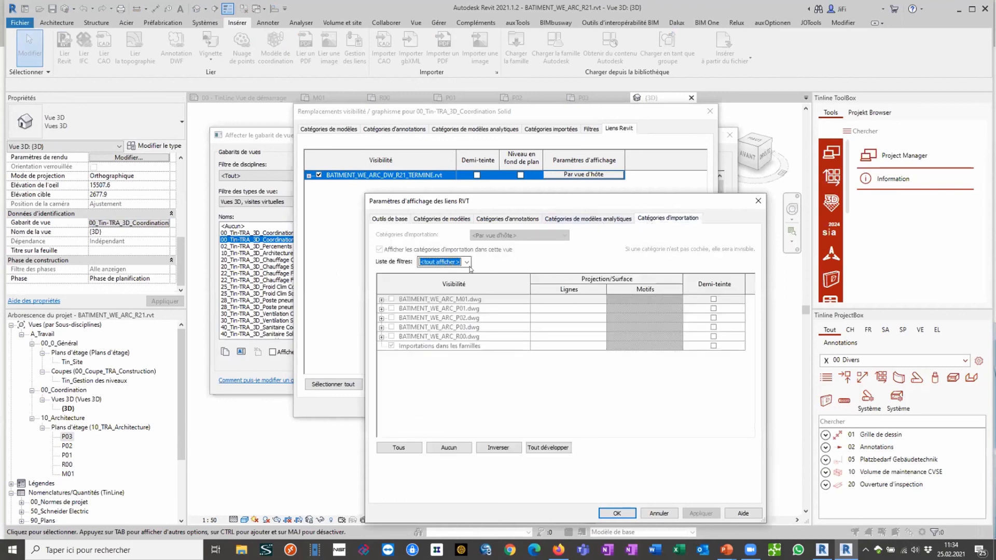
{"action": "left_click", "coordinate": [390, 218]}
{"action": "left_click", "coordinate": [510, 248]}
{"action": "left_click", "coordinate": [668, 218]}
{"action": "left_click", "coordinate": [519, 235]}
{"action": "left_click", "coordinate": [511, 255]}
{"action": "left_click", "coordinate": [519, 235]}
{"action": "left_click", "coordinate": [518, 253]}
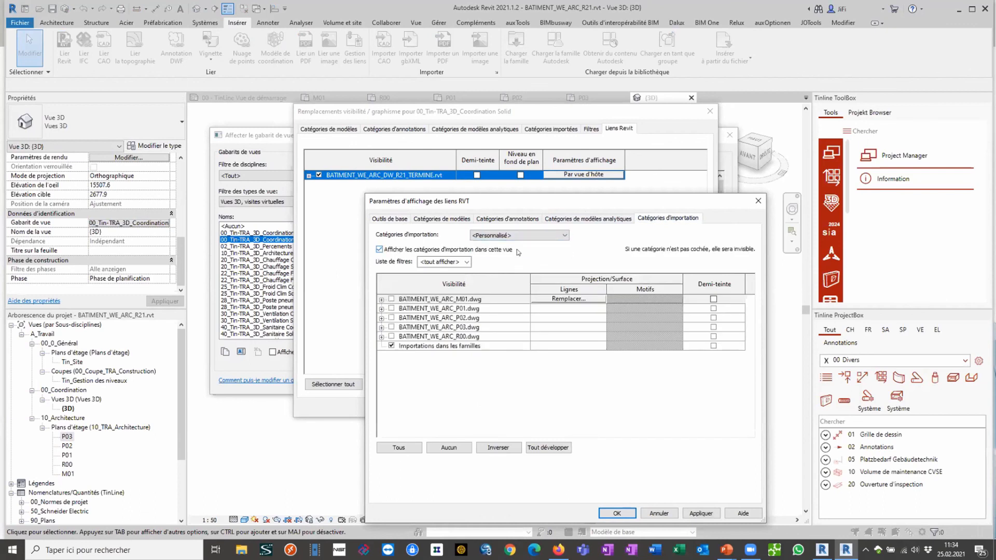
Turn on the BATIMENT_WE_ARC M01, P01, P02, P03 and R00 DWGs of the link and apply the 3D template changes
{"action": "left_click", "coordinate": [392, 299]}
{"action": "left_click", "coordinate": [392, 309]}
{"action": "left_click", "coordinate": [392, 317]}
{"action": "left_click", "coordinate": [392, 327]}
{"action": "left_click", "coordinate": [392, 336]}
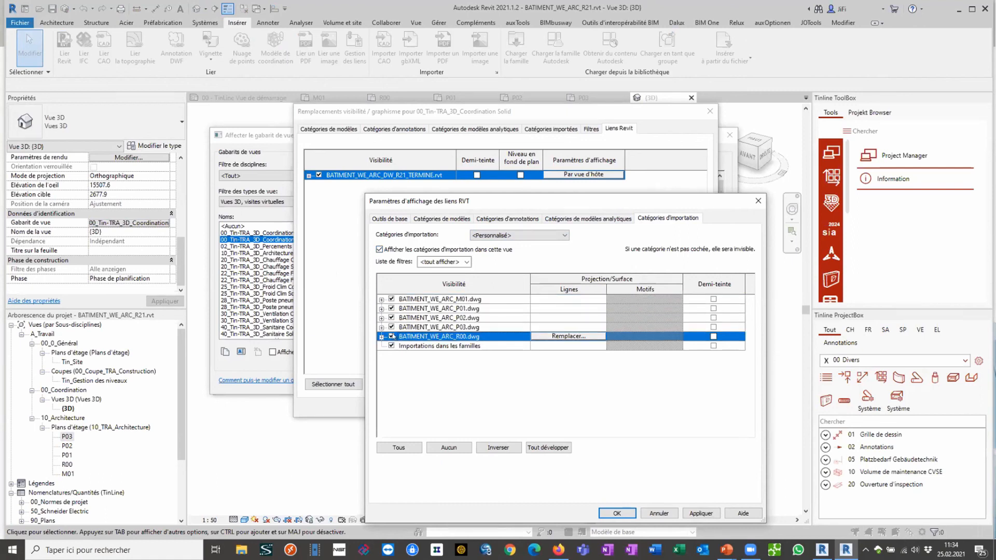
{"action": "left_click", "coordinate": [617, 513]}
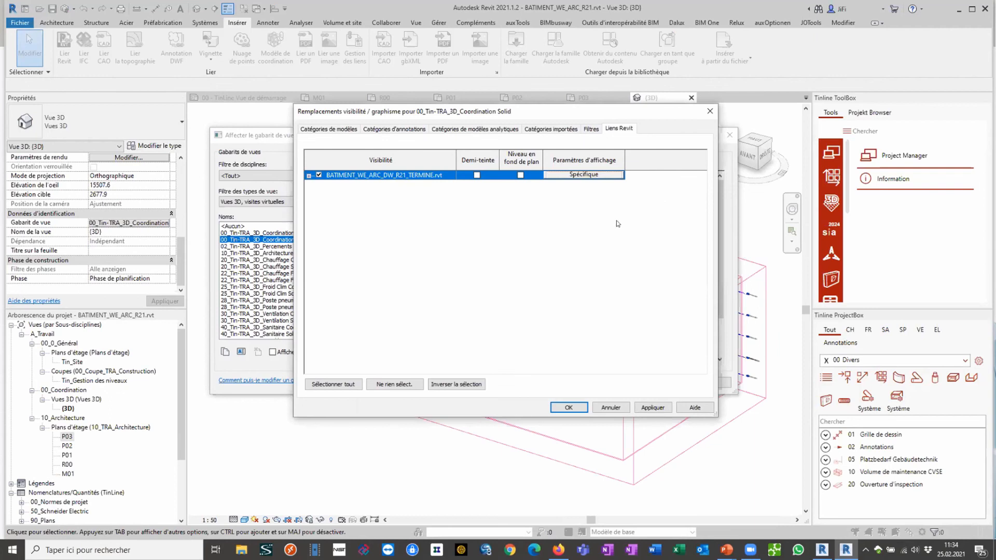
{"action": "left_click", "coordinate": [653, 407]}
{"action": "left_click", "coordinate": [576, 408]}
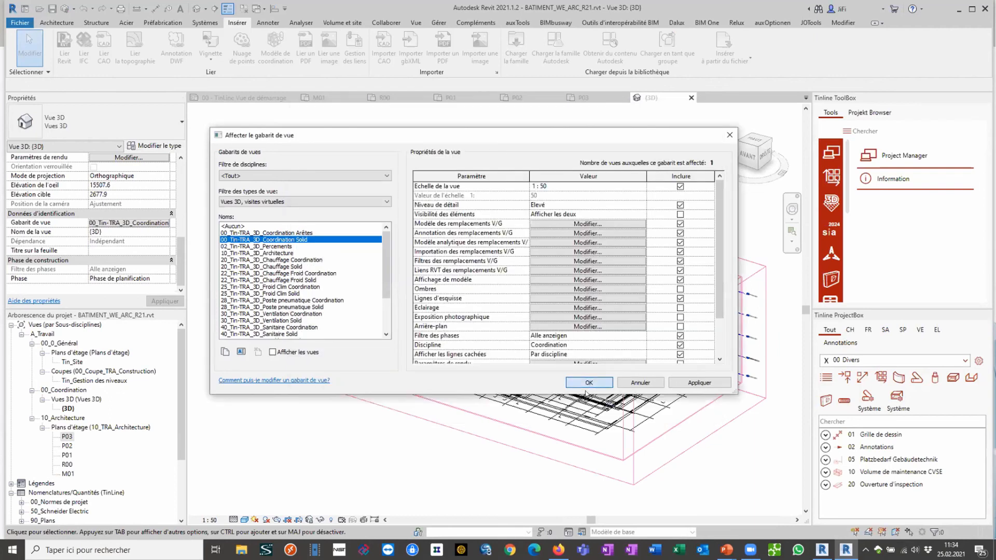
{"action": "left_click", "coordinate": [586, 393]}
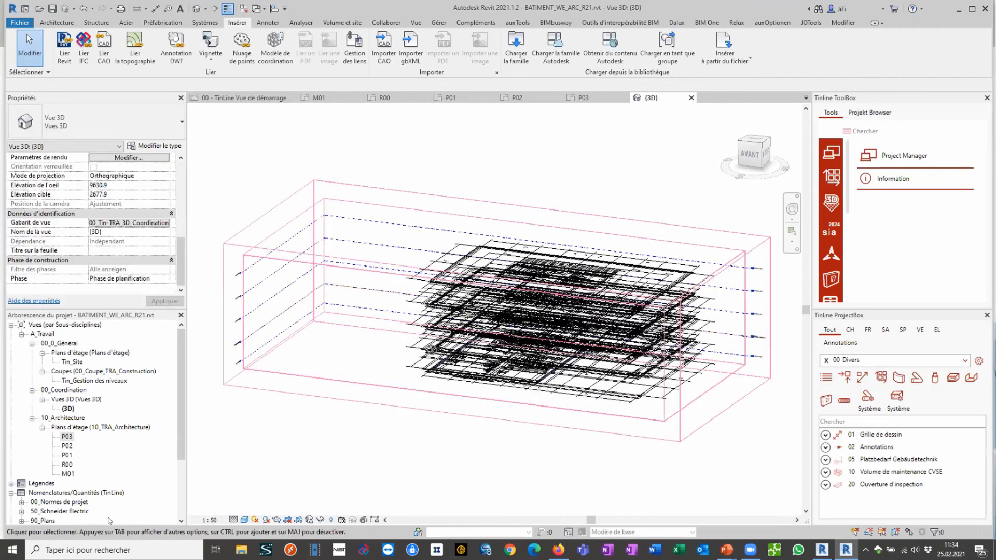
From the M01 plan, set the Revit link to halftone in the 10_Tin-TRA_Plan_Architecture view template
{"action": "double_click", "coordinate": [70, 475]}
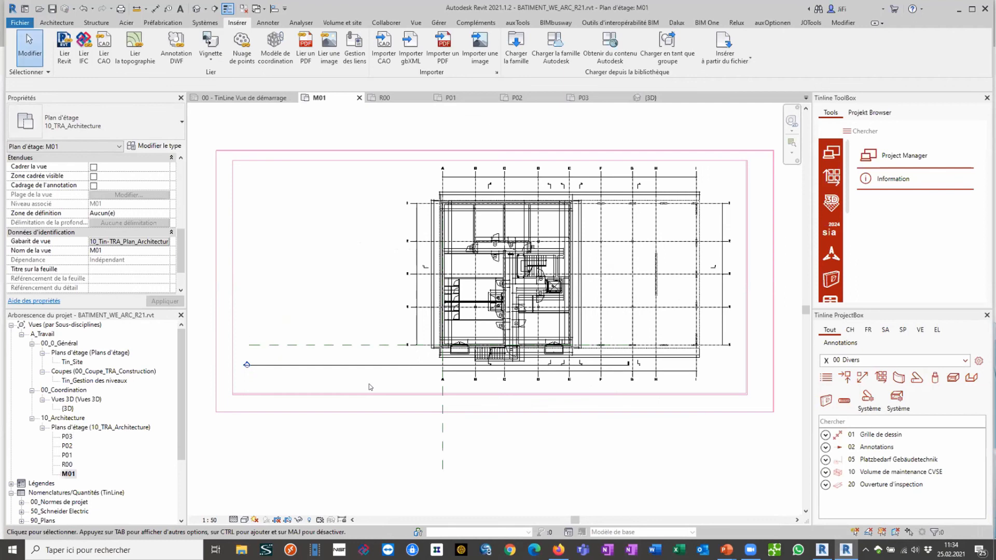
{"action": "left_click", "coordinate": [153, 242]}
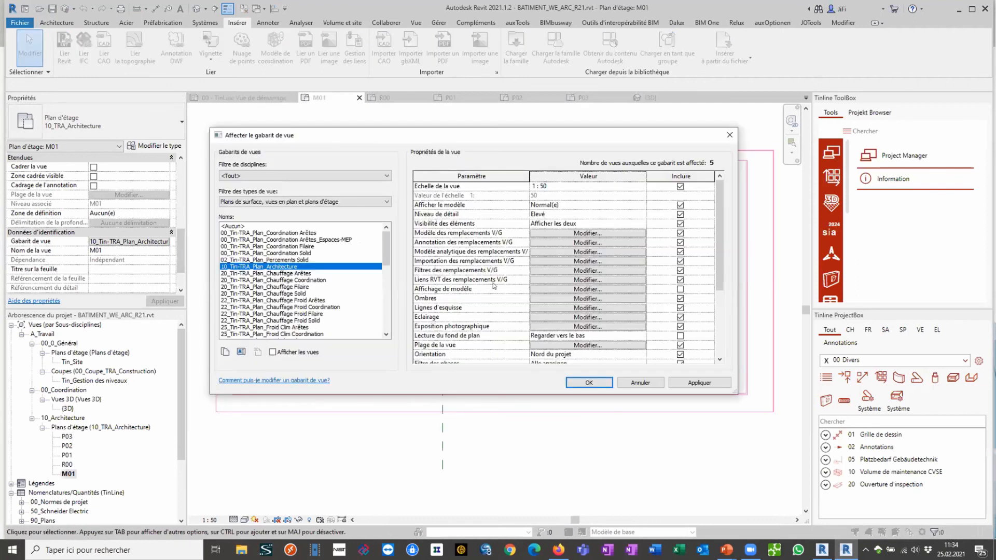
{"action": "left_click", "coordinate": [534, 279]}
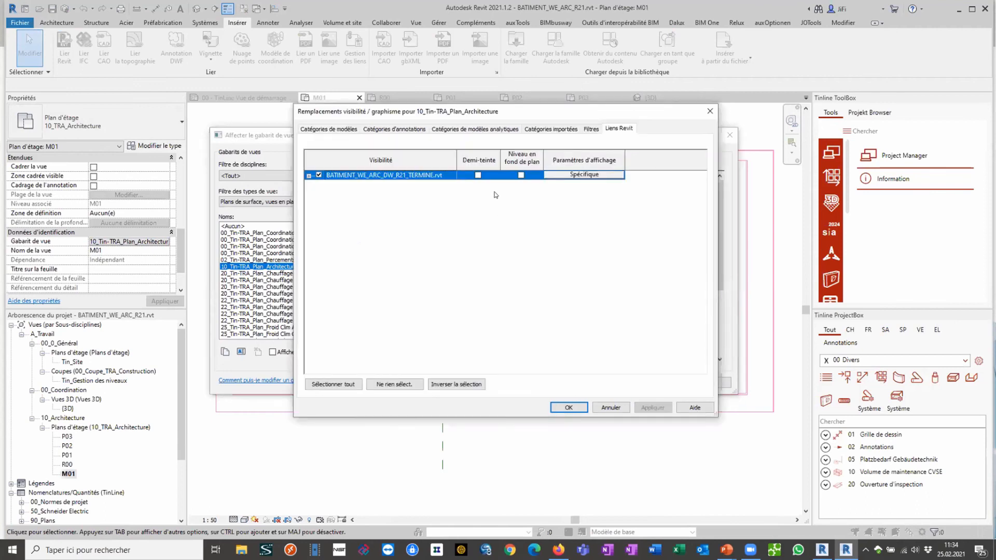
{"action": "left_click", "coordinate": [478, 176]}
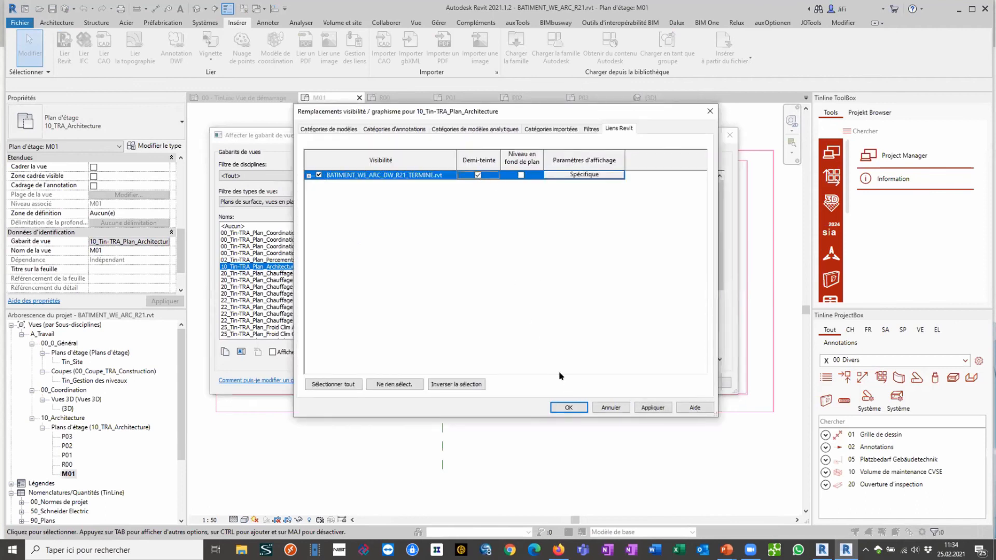
{"action": "left_click", "coordinate": [568, 407]}
{"action": "left_click", "coordinate": [591, 384]}
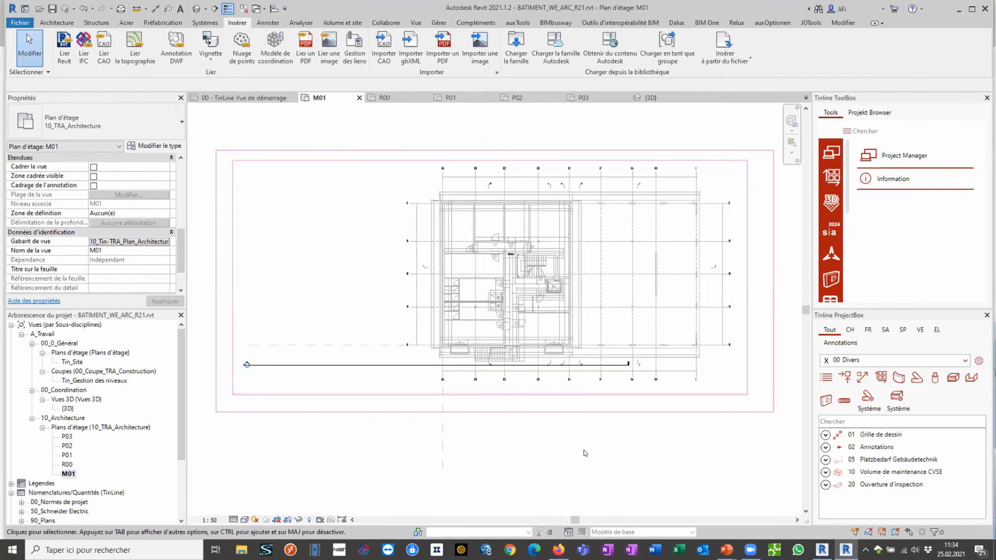
Review the halftone DWG plans on floors P01, P02 and P03, and switch back to the PowerPoint slideshow
{"action": "double_click", "coordinate": [68, 455]}
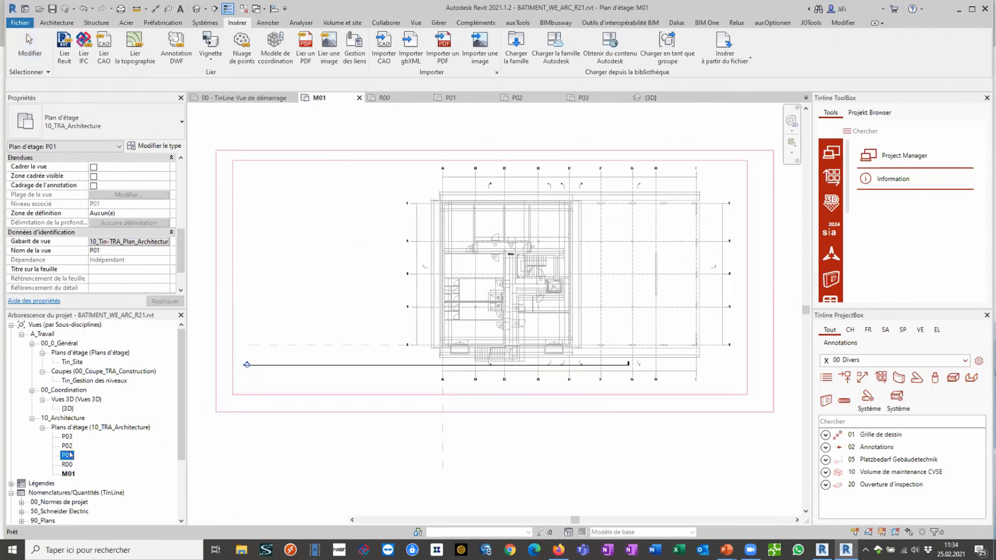
{"action": "double_click", "coordinate": [68, 446]}
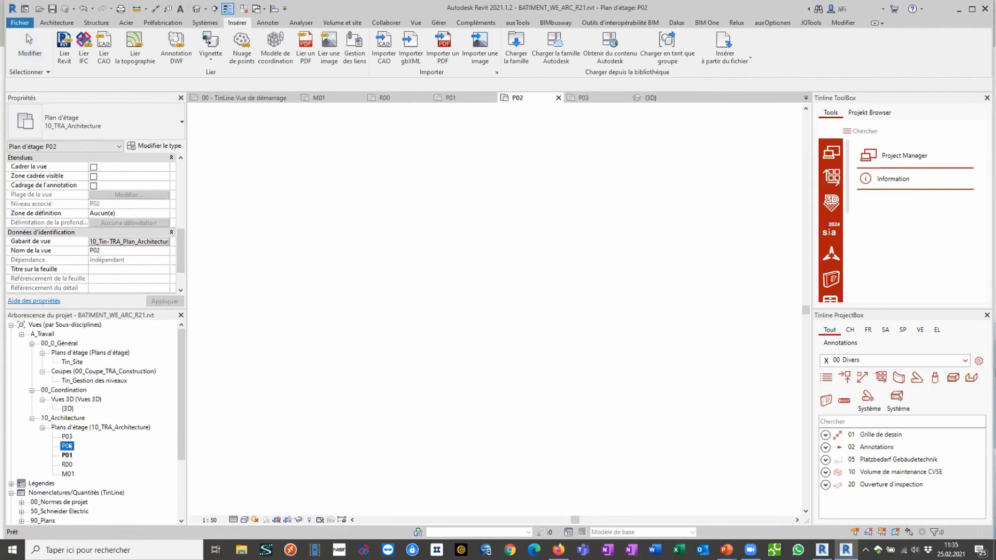
{"action": "double_click", "coordinate": [68, 436]}
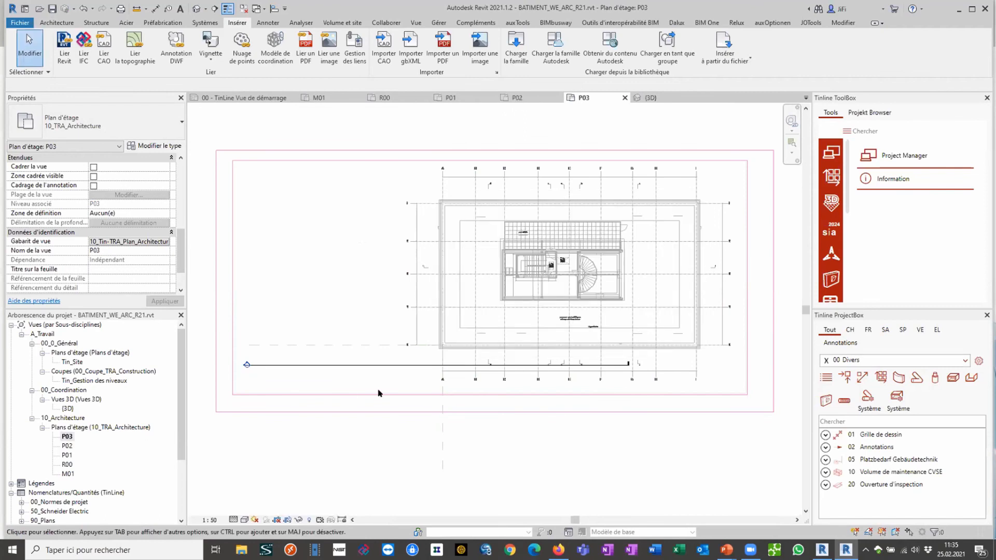
{"action": "scroll", "coordinate": [585, 314], "scroll_direction": "up", "scroll_amount": 2}
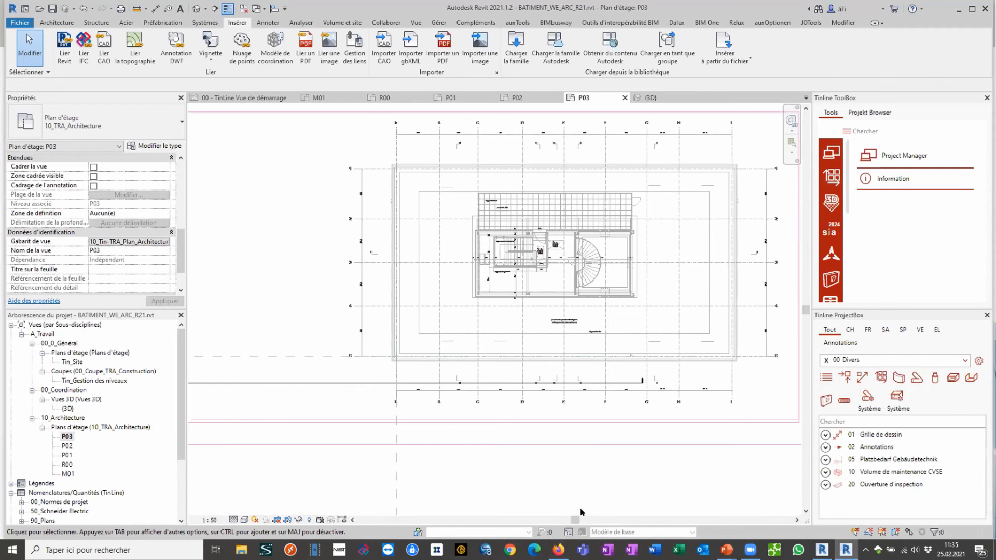
{"action": "mouse_move", "coordinate": [727, 550]}
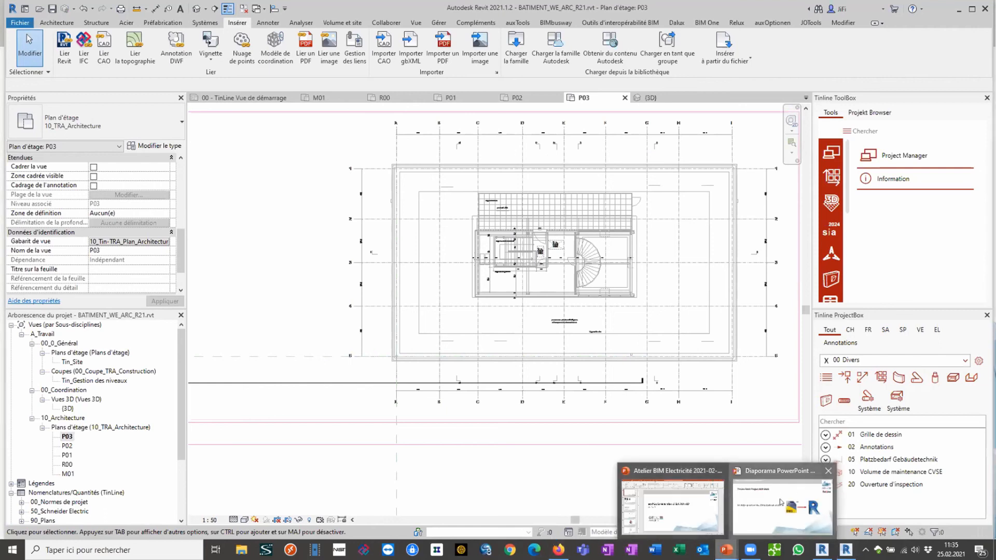
{"action": "left_click", "coordinate": [782, 501]}
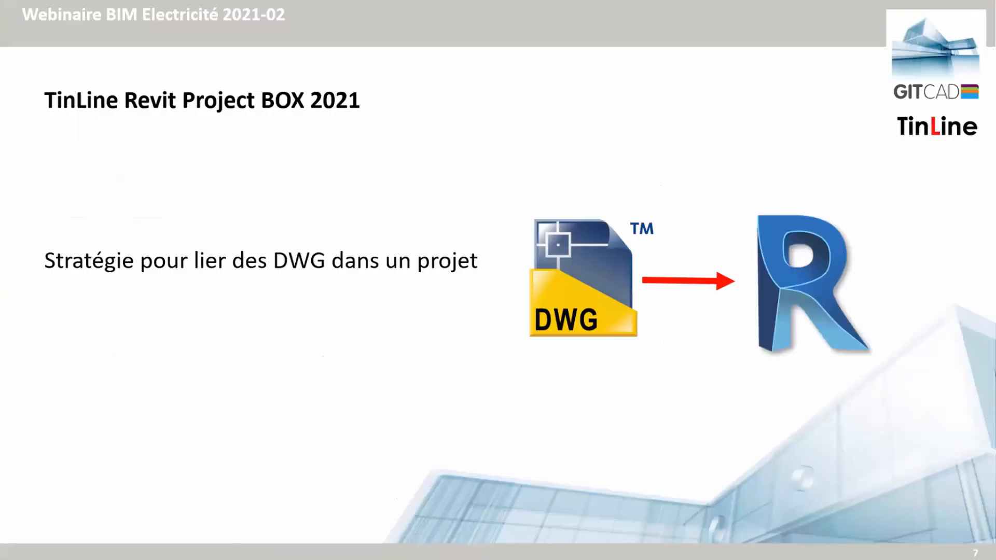